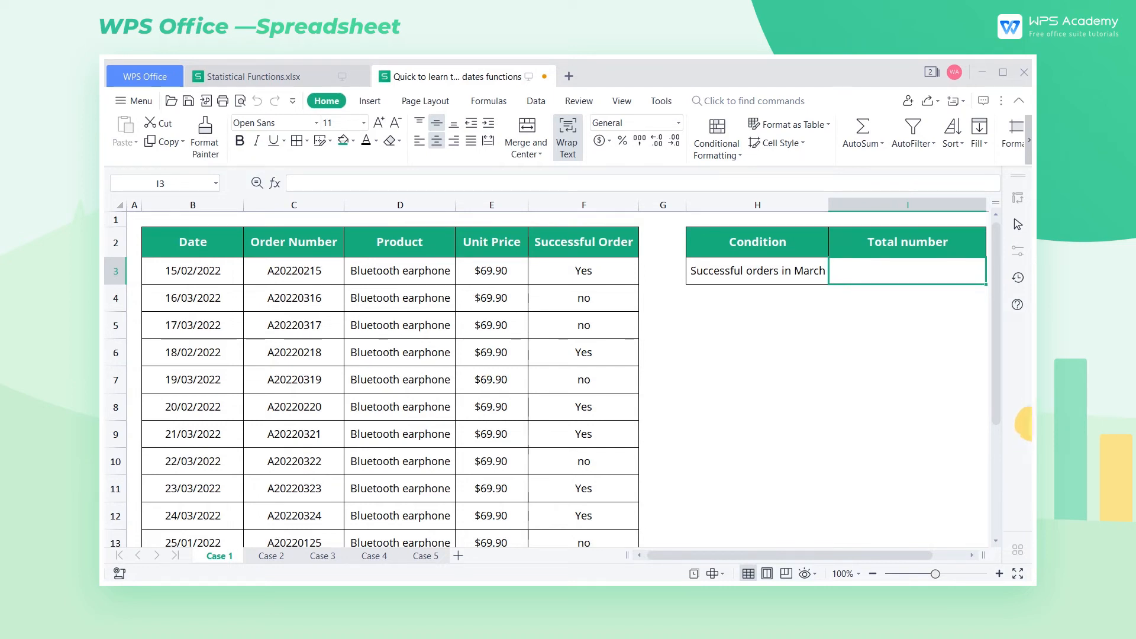
- Start a COUNTIFS formula in the Total number cell I3 for successful orders in March
left_click_drag(996, 329, 1004, 301)
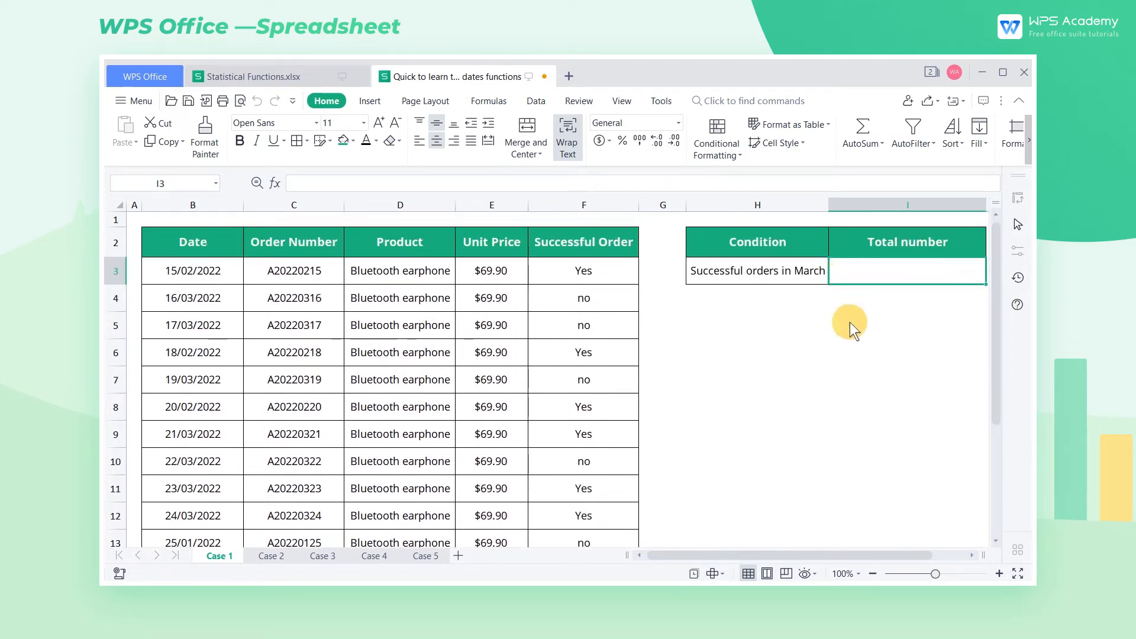
type("=coun")
key("Down")
key("Down")
key("Down")
key("Down")
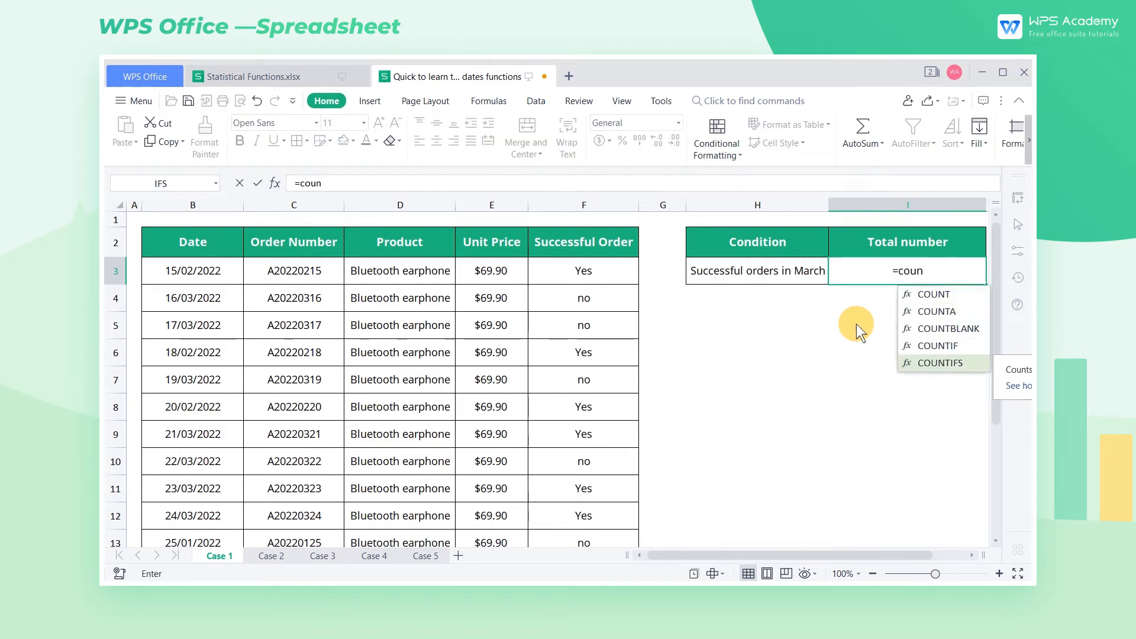
key("Tab")
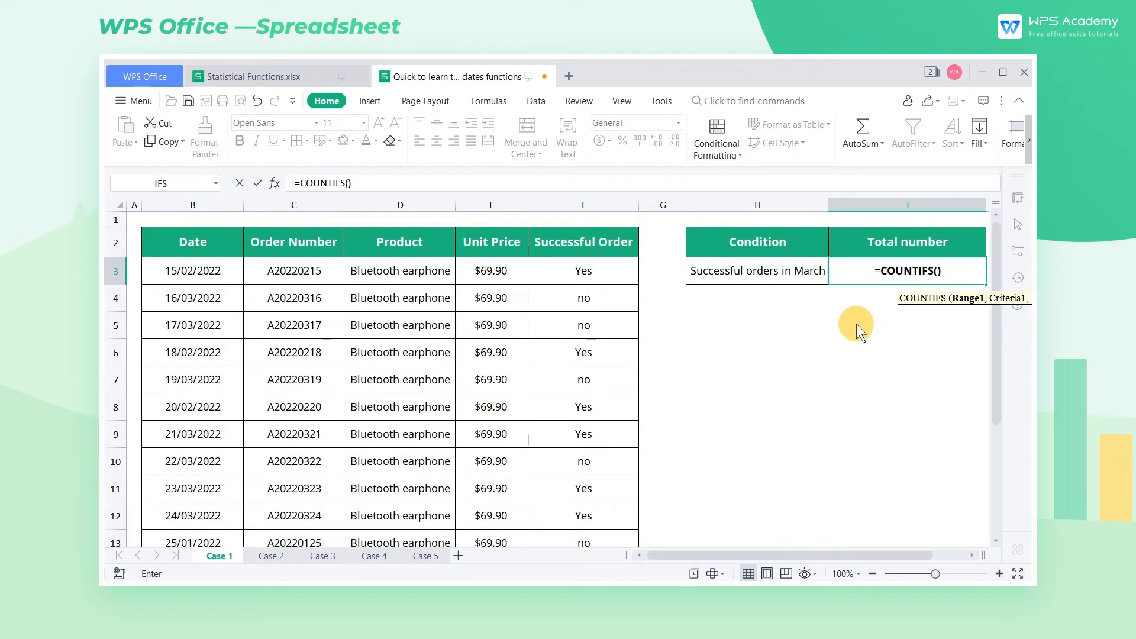
- Add the date range B3:B18 with the criterion ">=01/03/2022" as the first COUNTIFS condition
left_click(241, 270)
key("ctrl+shift+Down")
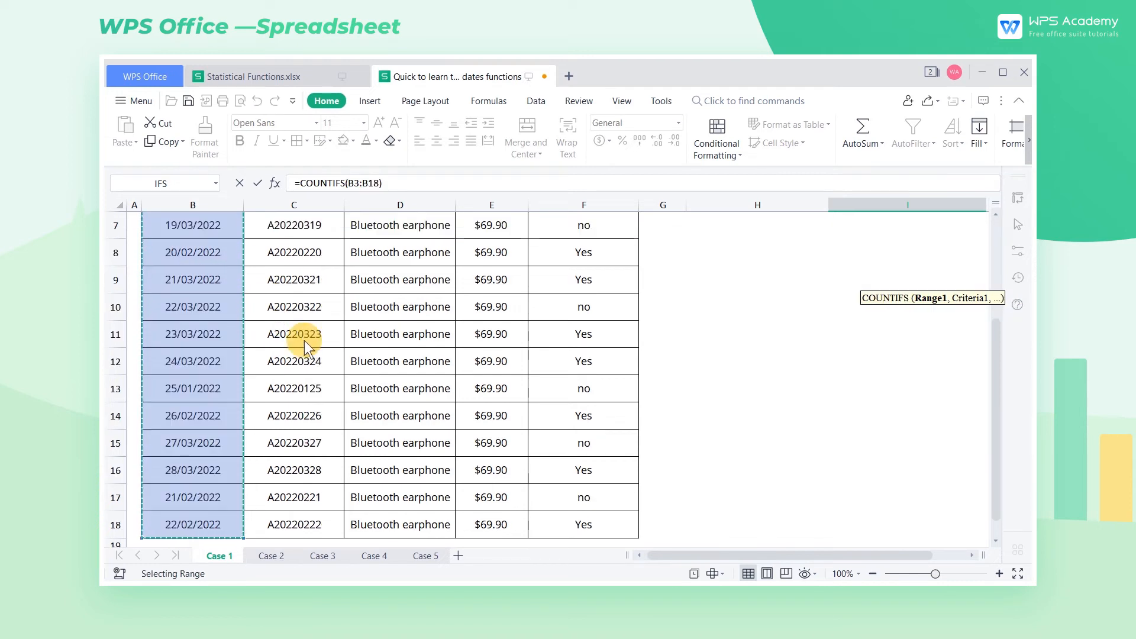
type(",")
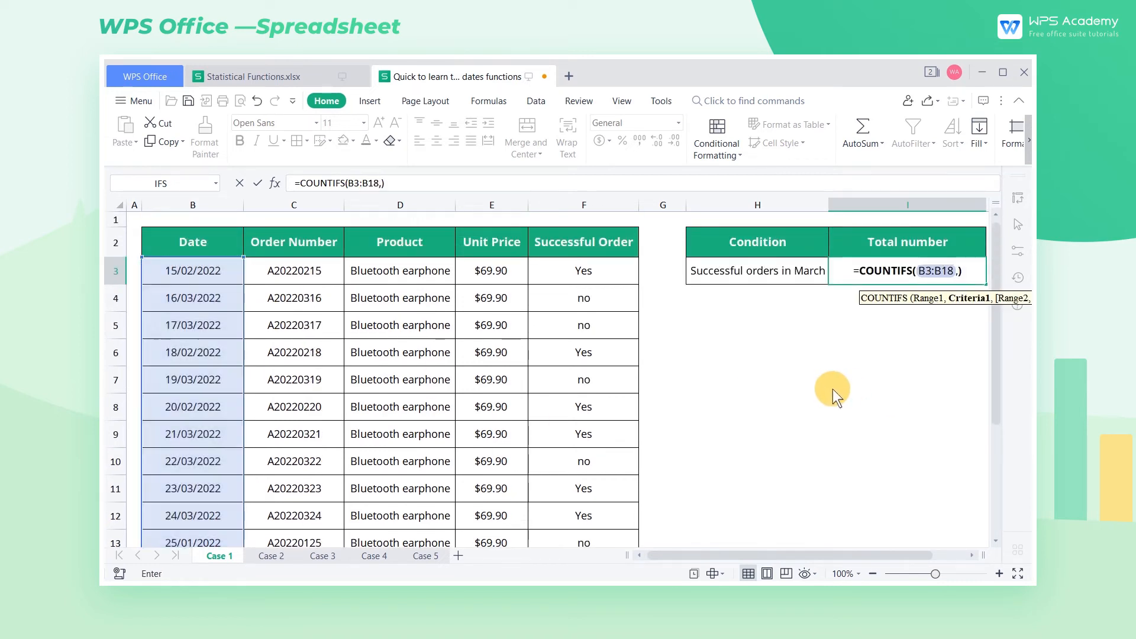
type("\"")
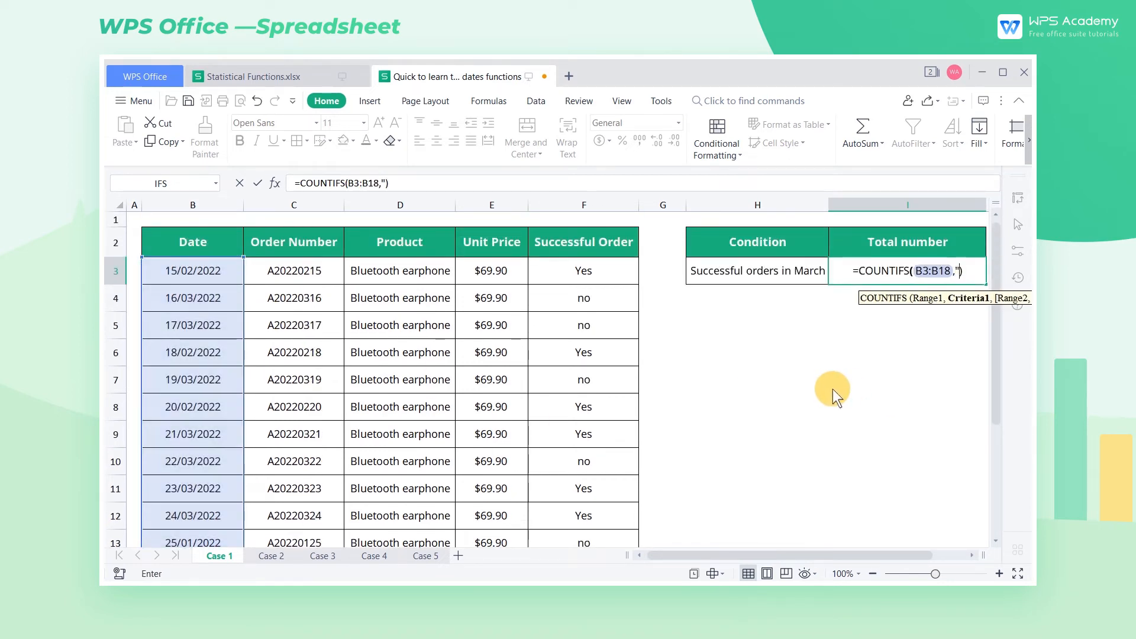
type(">=")
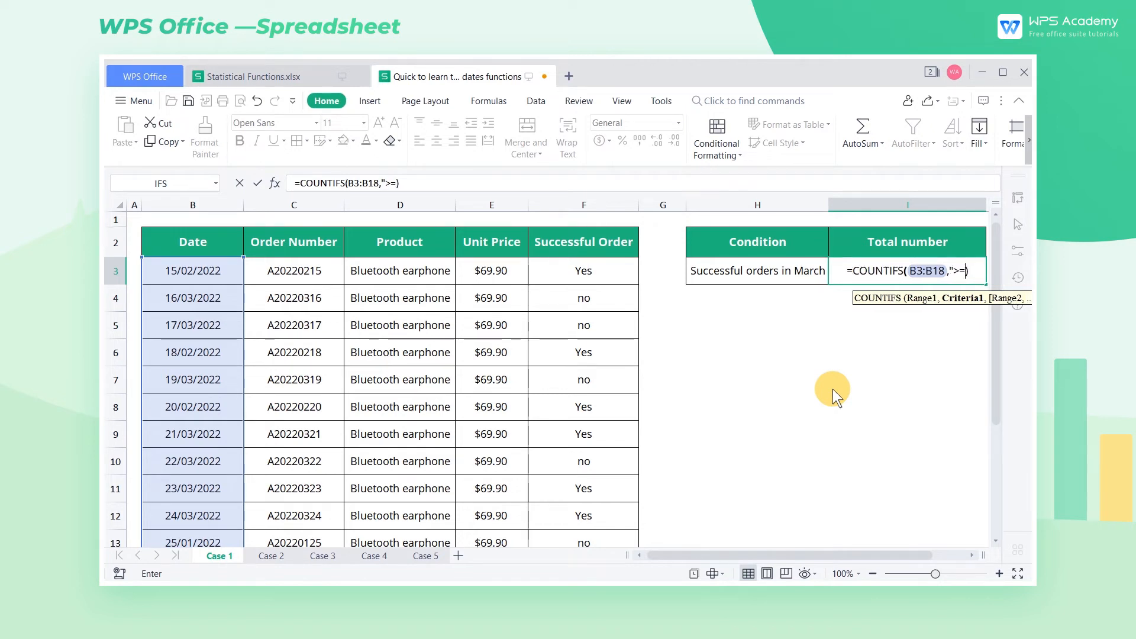
type("01/03/2022\"")
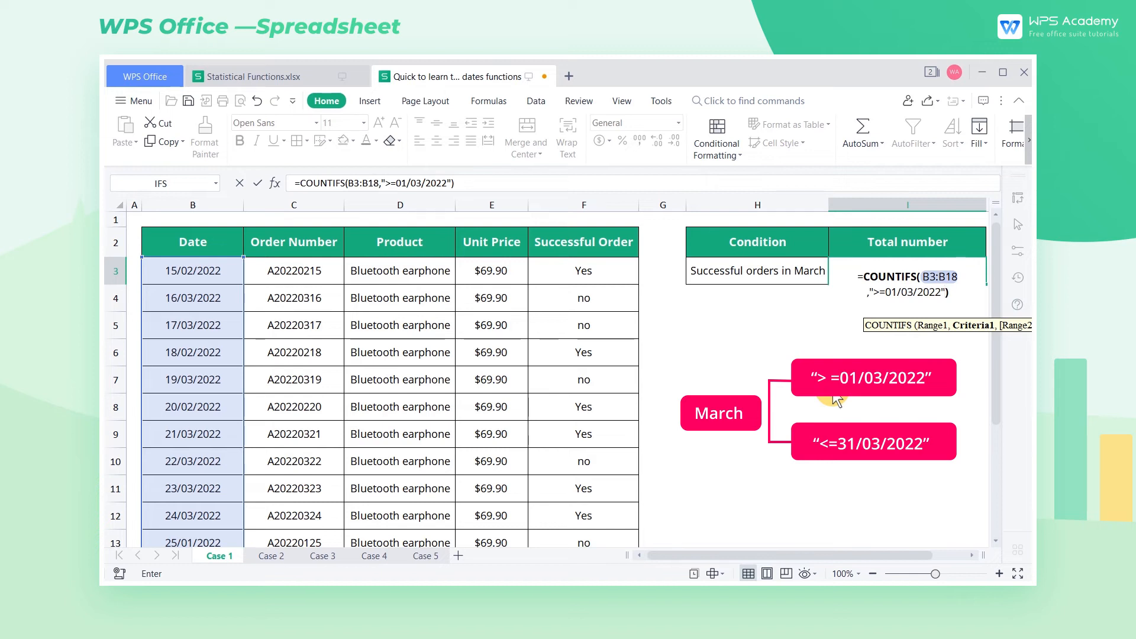
- Add the date range B3:B18 again with the criterion "<=31/03/2022" as the second COUNTIFS condition
type(",")
left_click_drag(204, 273, 220, 473)
scroll(842, 407, "up", 3)
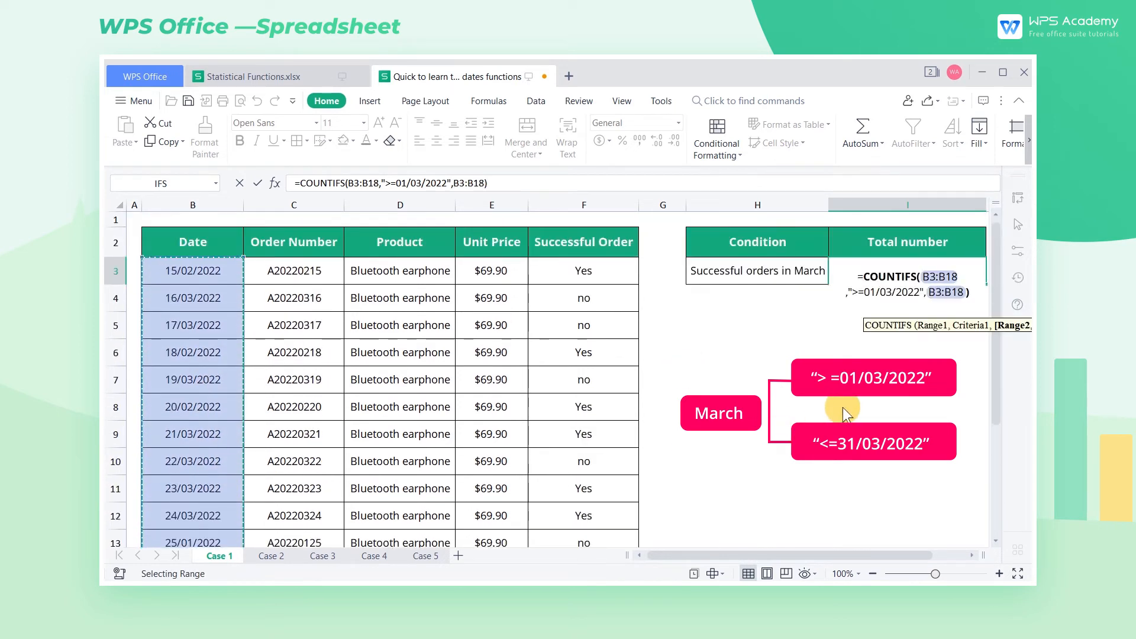
type(",\"")
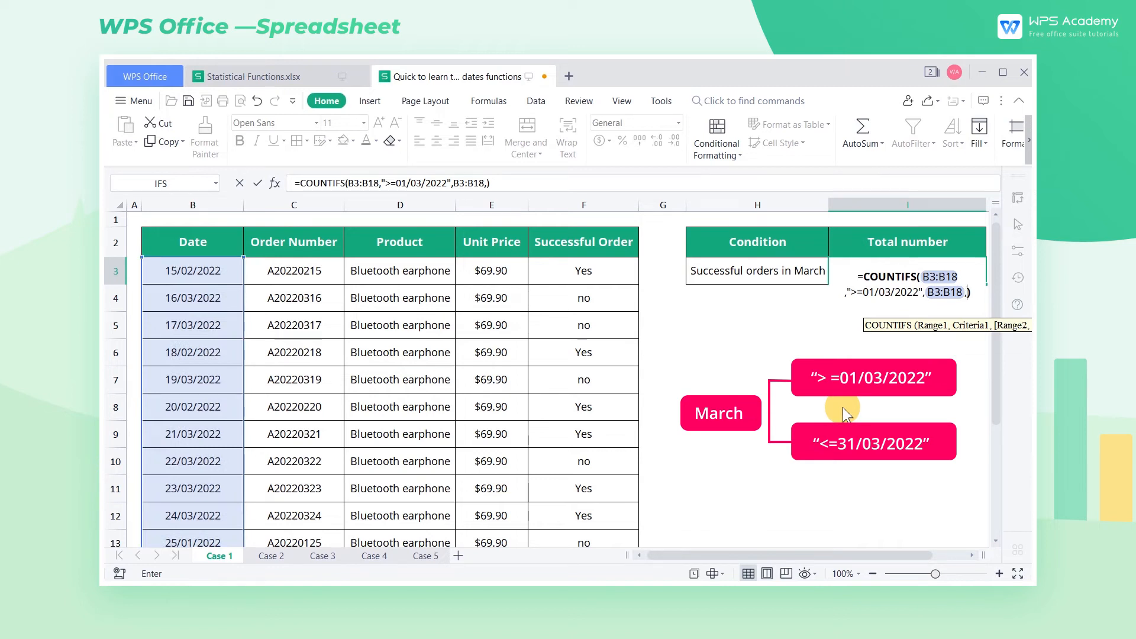
type("<=31")
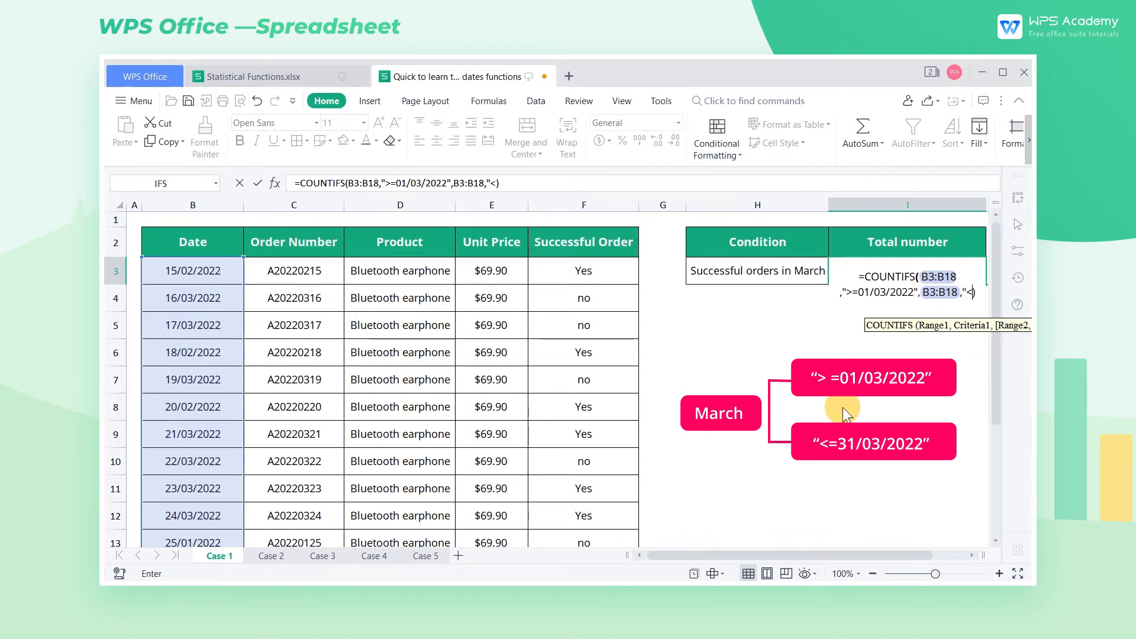
type("/03/2")
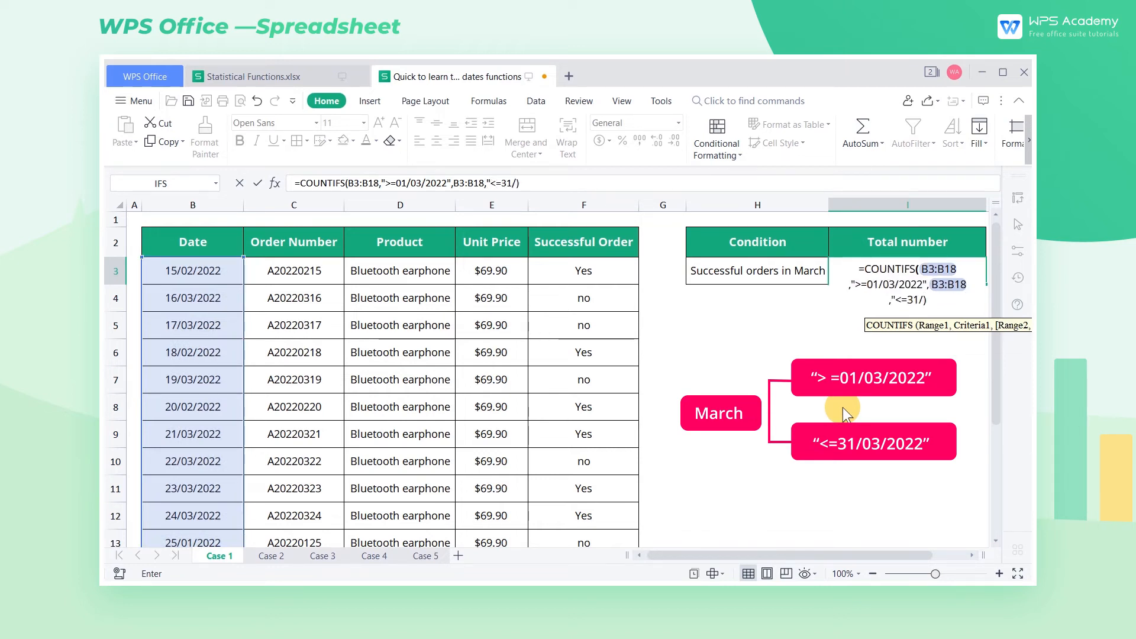
type("022\"")
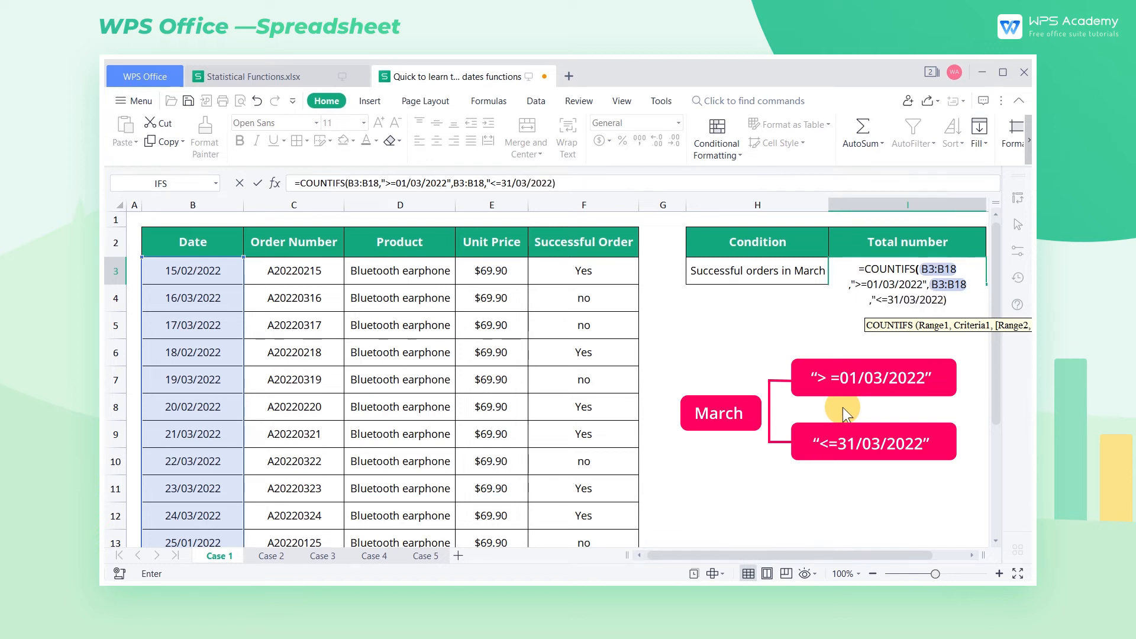
- Add the Successful Order range F3:F18 with the criterion "yes" and complete the COUNTIFS formula
type(",")
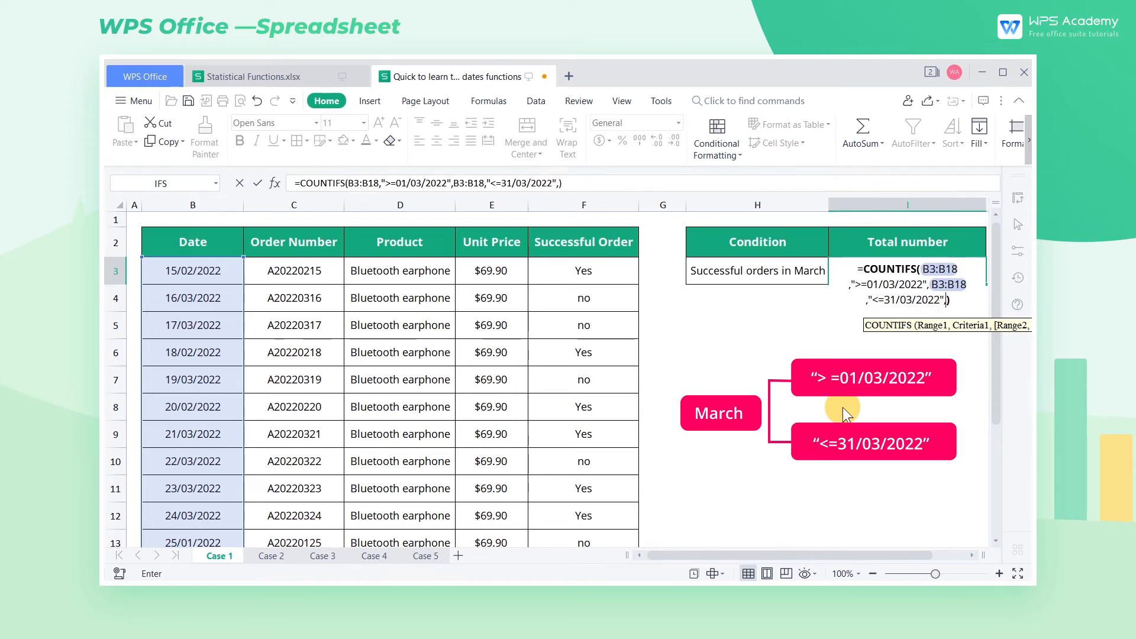
left_click(612, 266)
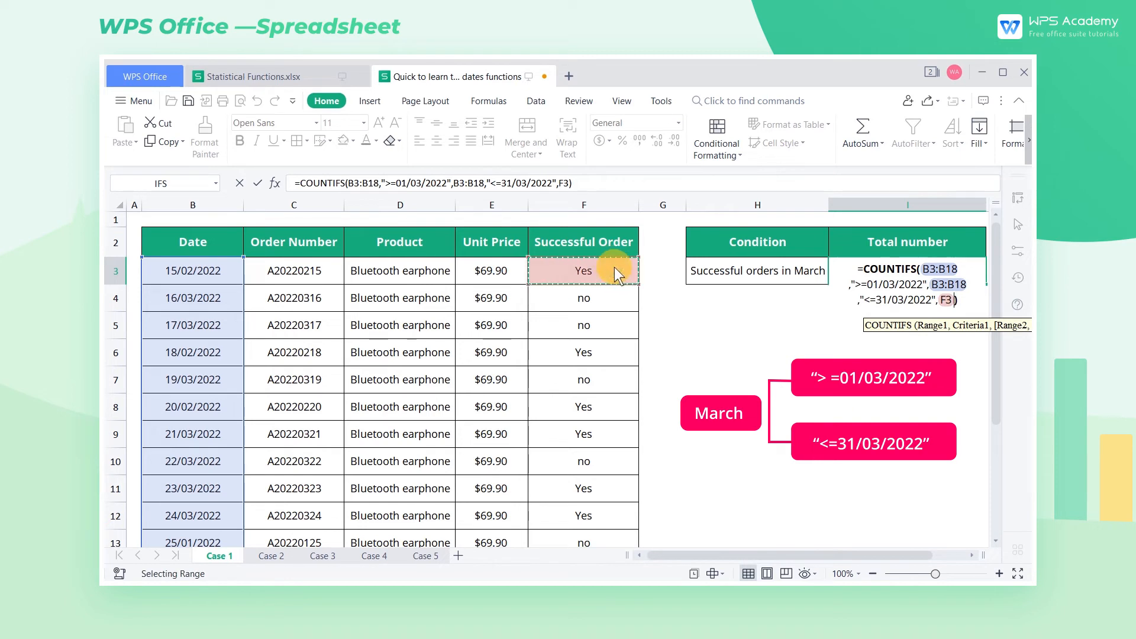
key("ctrl+shift+Down")
scroll(830, 425, "up", 2)
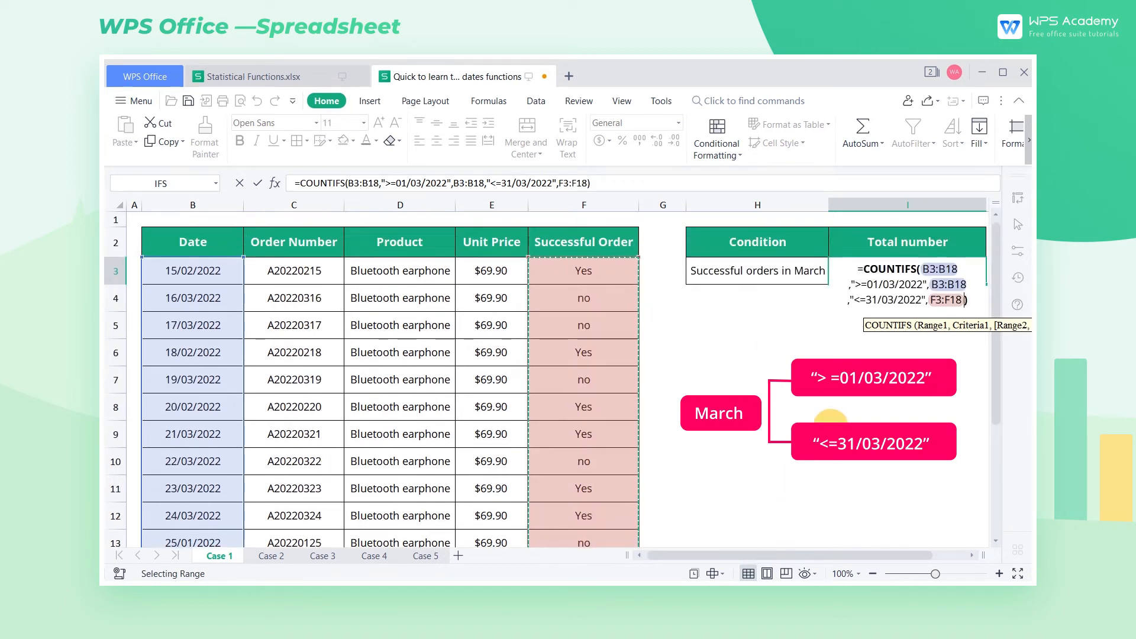
type(",\"yes\"")
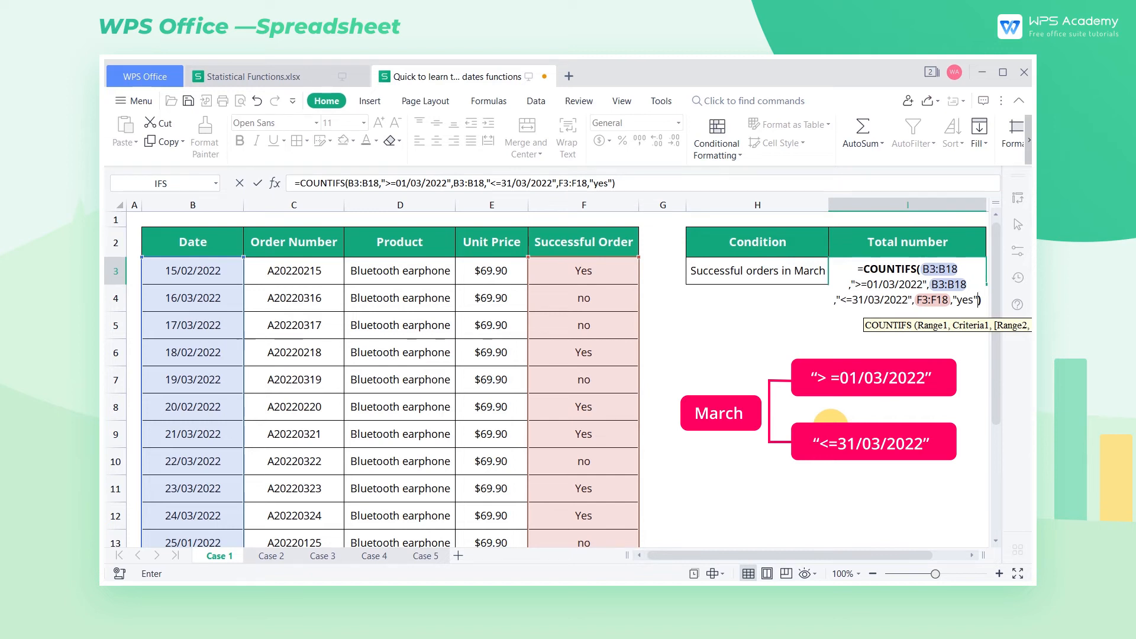
key("Return")
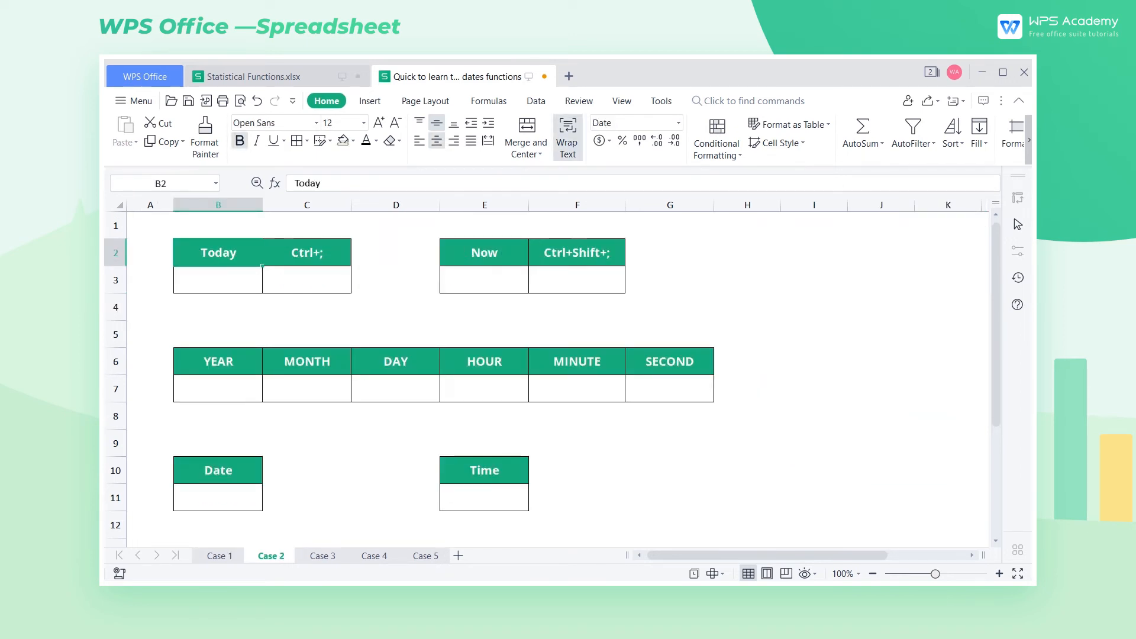
- On the Case 2 sheet, insert the current date as a fixed value in C3 and enter =TODAY() in B3
left_click(329, 287)
key("ctrl+semicolon")
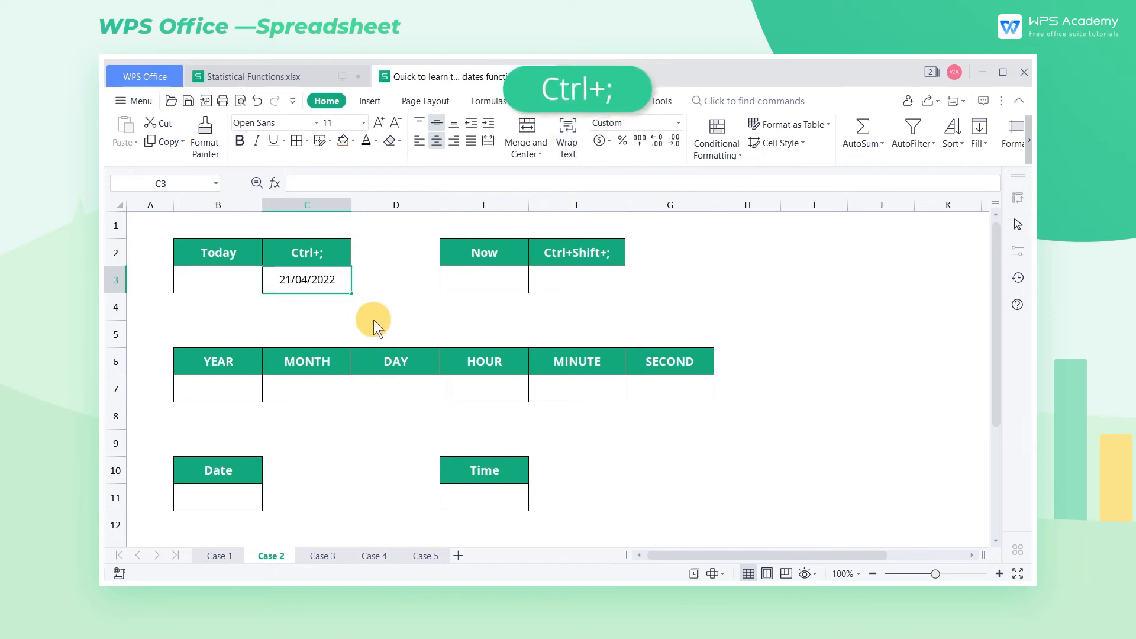
left_click(222, 289)
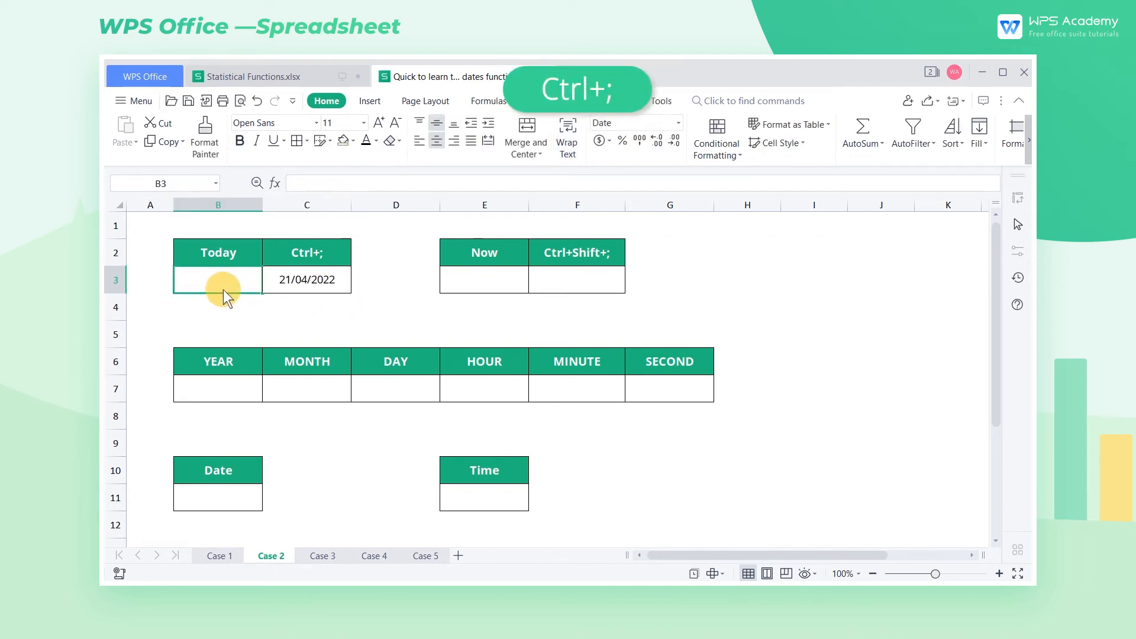
type("=today")
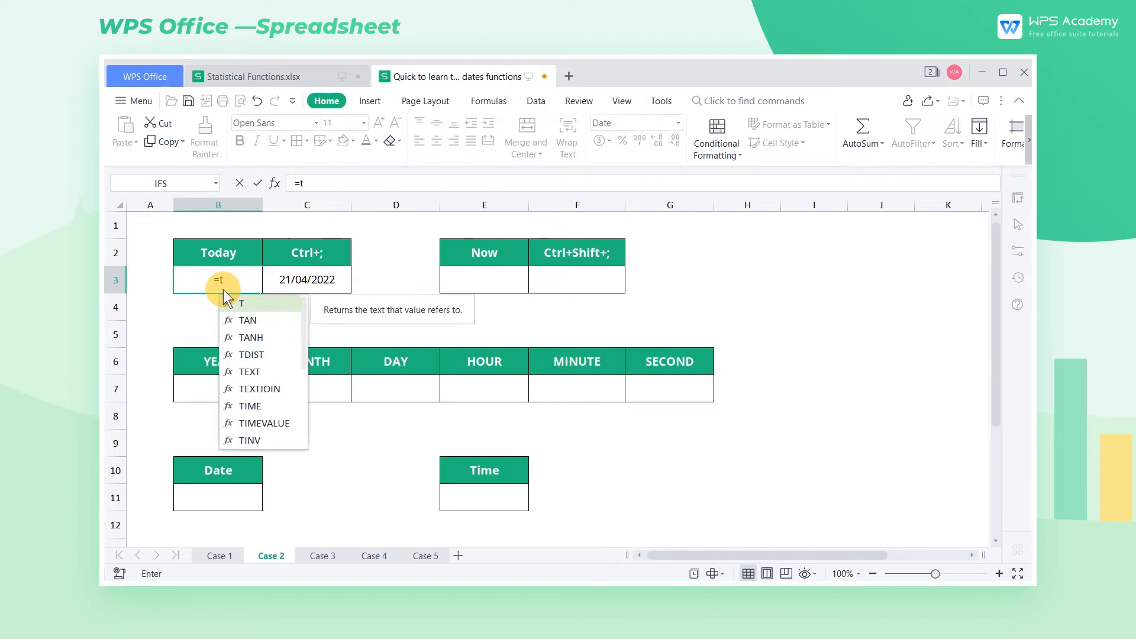
key("Tab")
key("Return")
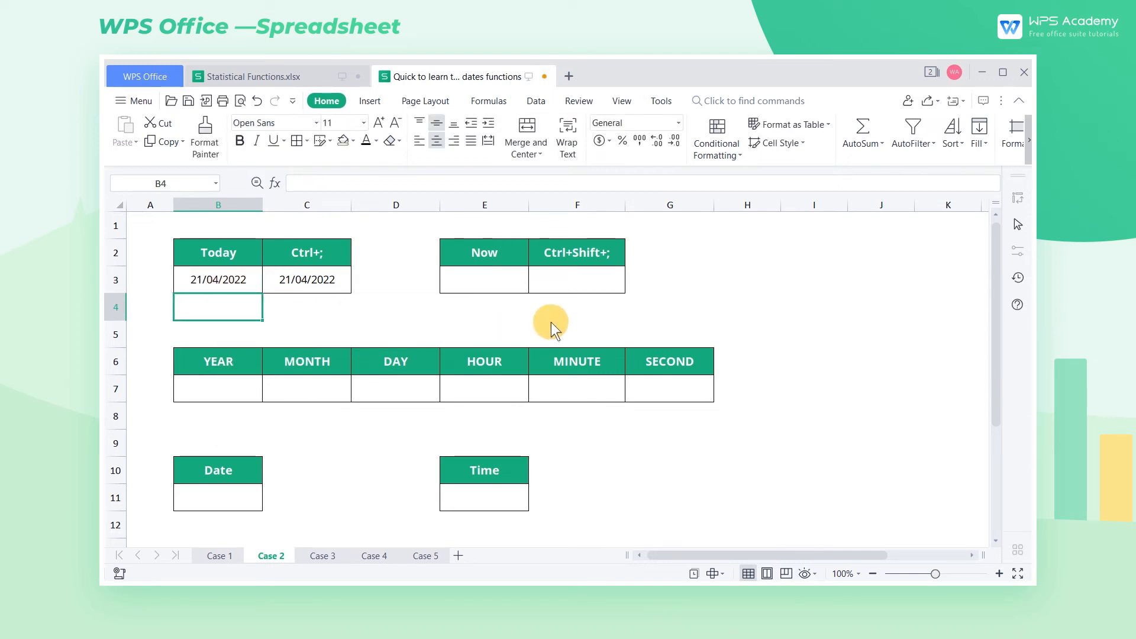
- Insert the current time as a fixed value in F3, then enter =NOW() in E3 and recalculate it
left_click(612, 284)
key("ctrl+shift+semicolon")
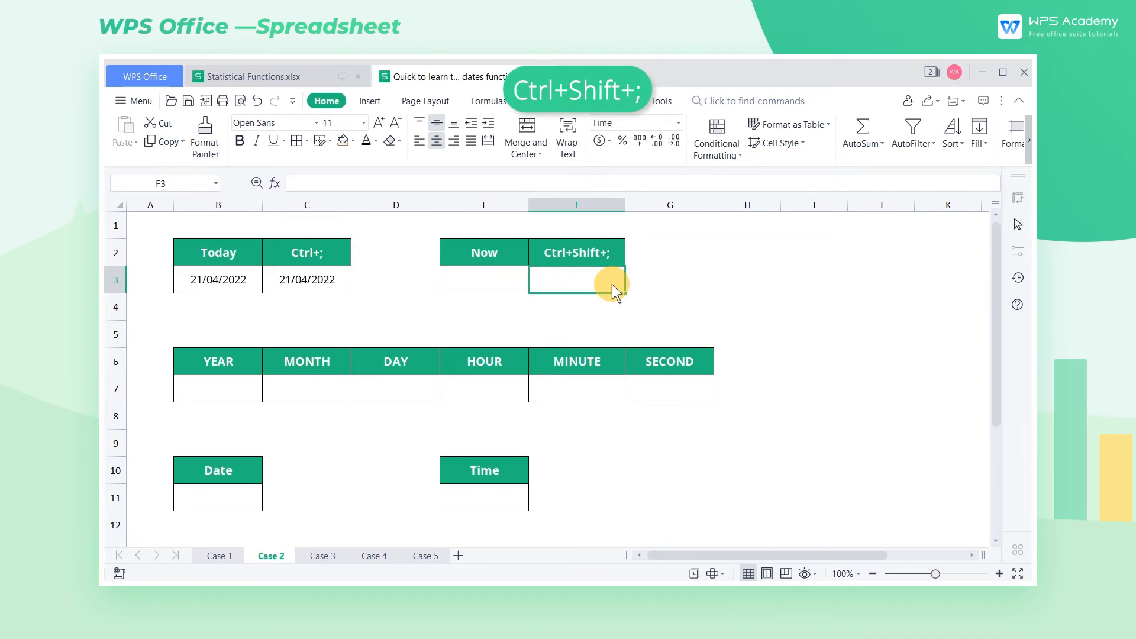
left_click(485, 293)
type("=")
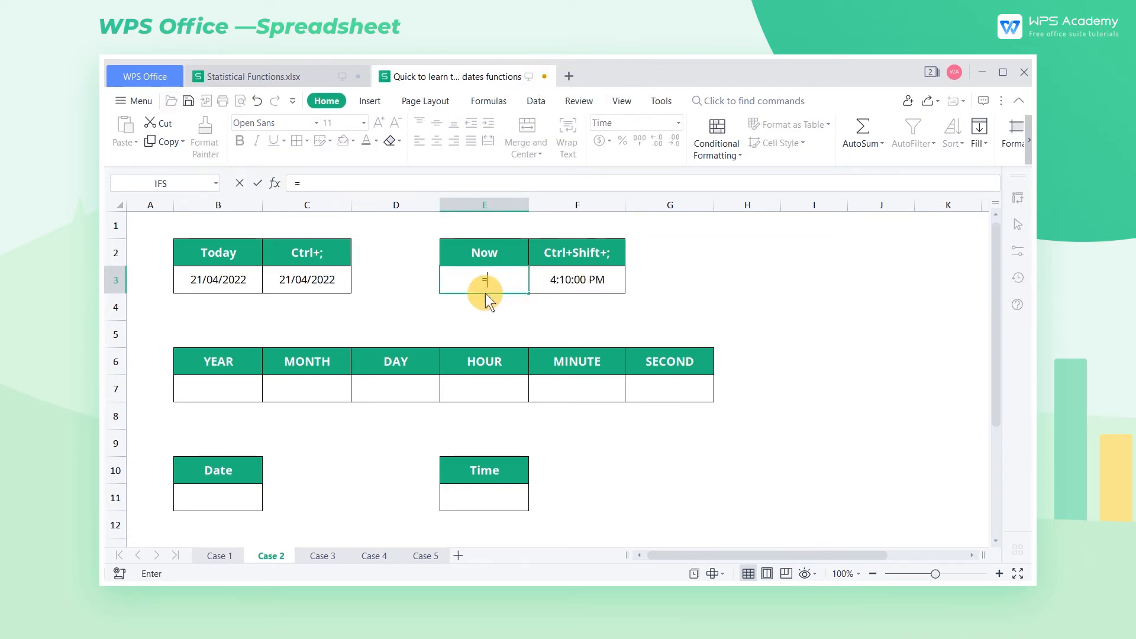
type("now()")
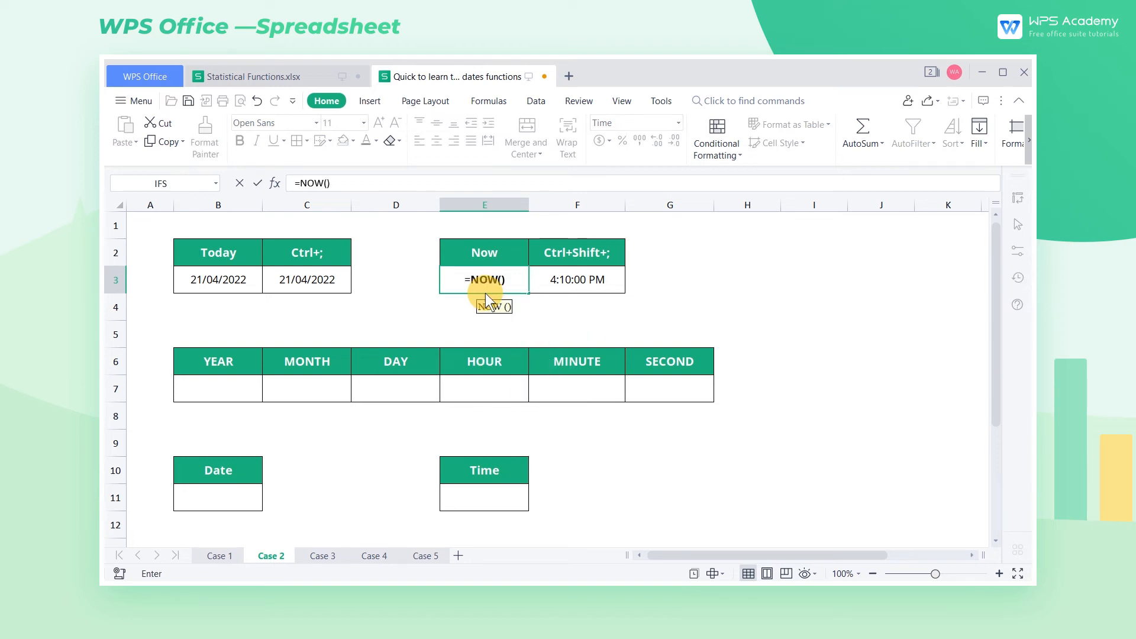
key("Return")
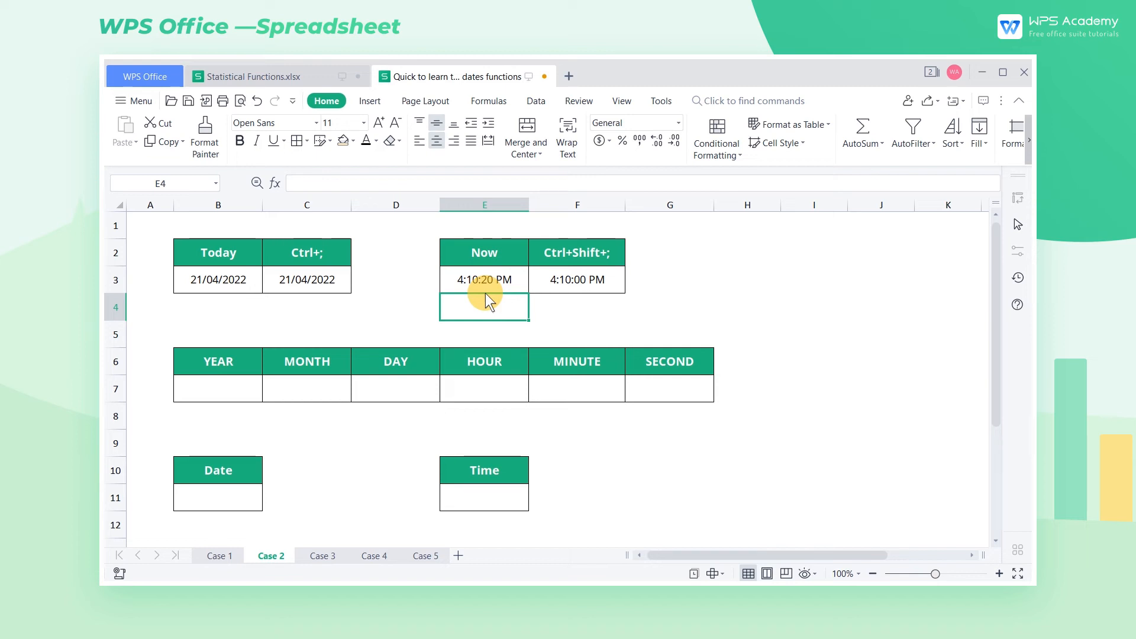
key("F9")
- Enter =YEAR(B3) in the YEAR cell B7 to extract the year from today's date
left_click(245, 386)
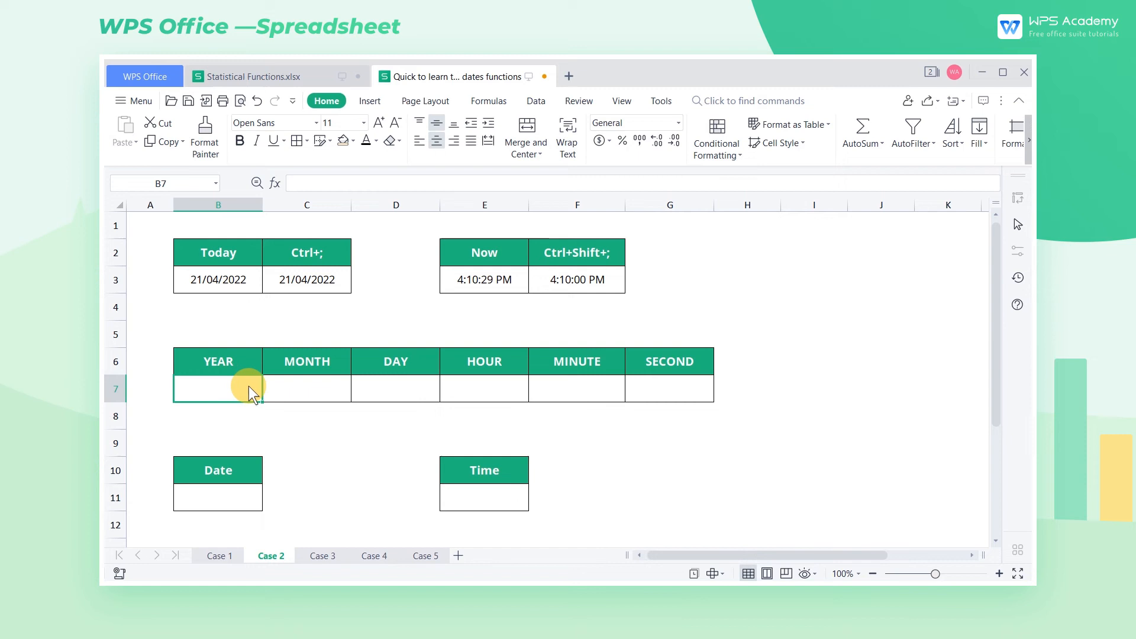
type("=yea")
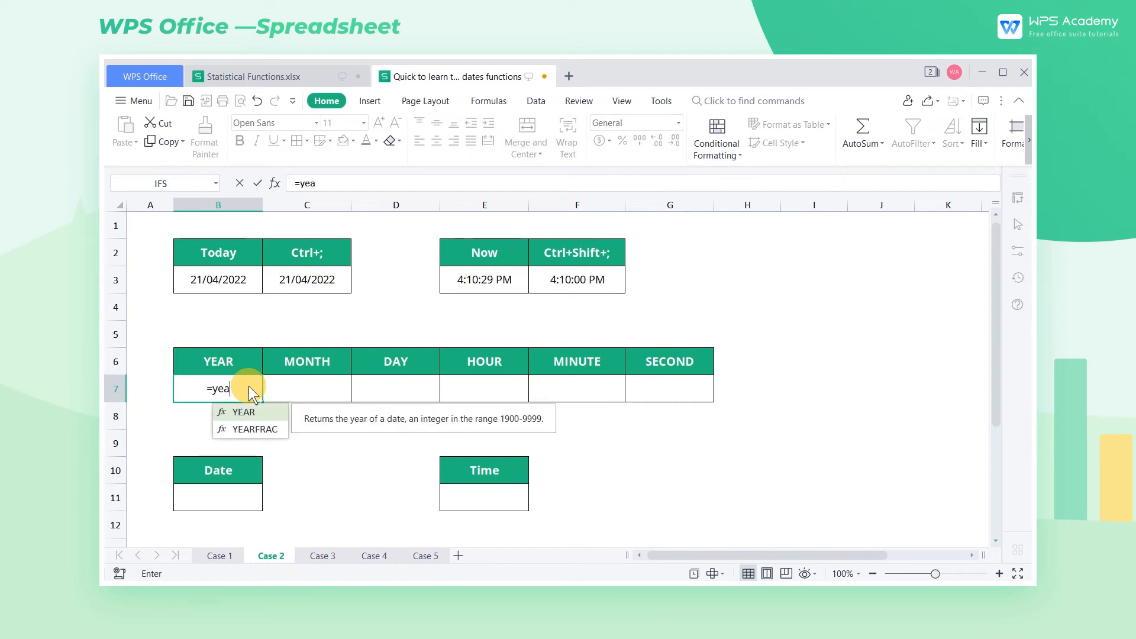
key("Tab")
left_click(231, 290)
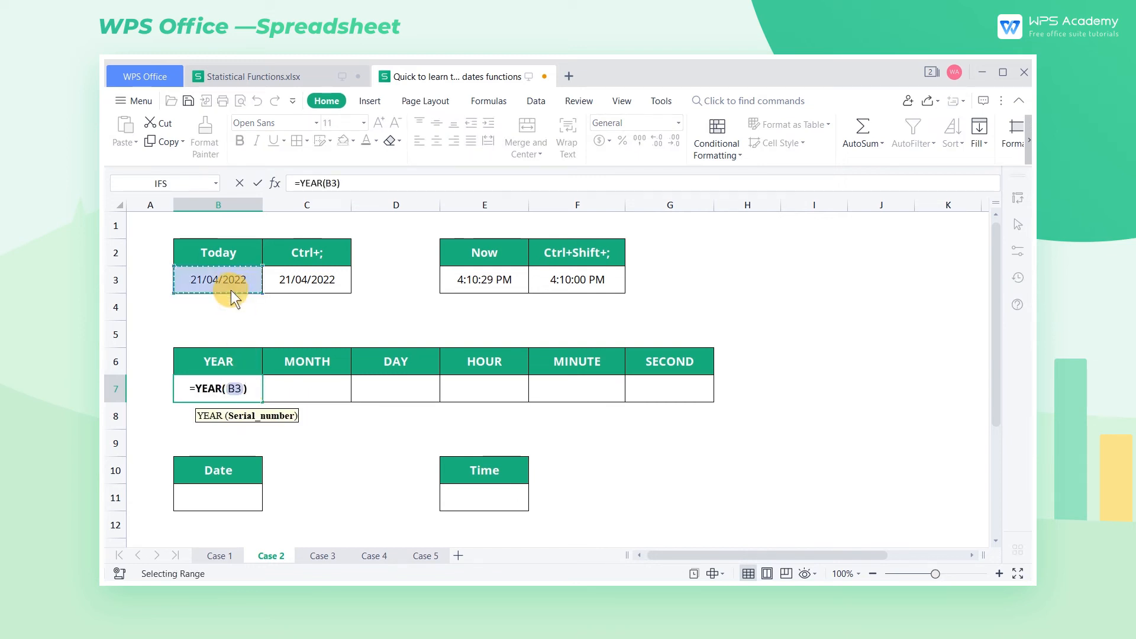
key("Return")
- Enter =MONTH(B3) in the MONTH cell C7 to extract the month from today's date
left_click(320, 390)
type("=")
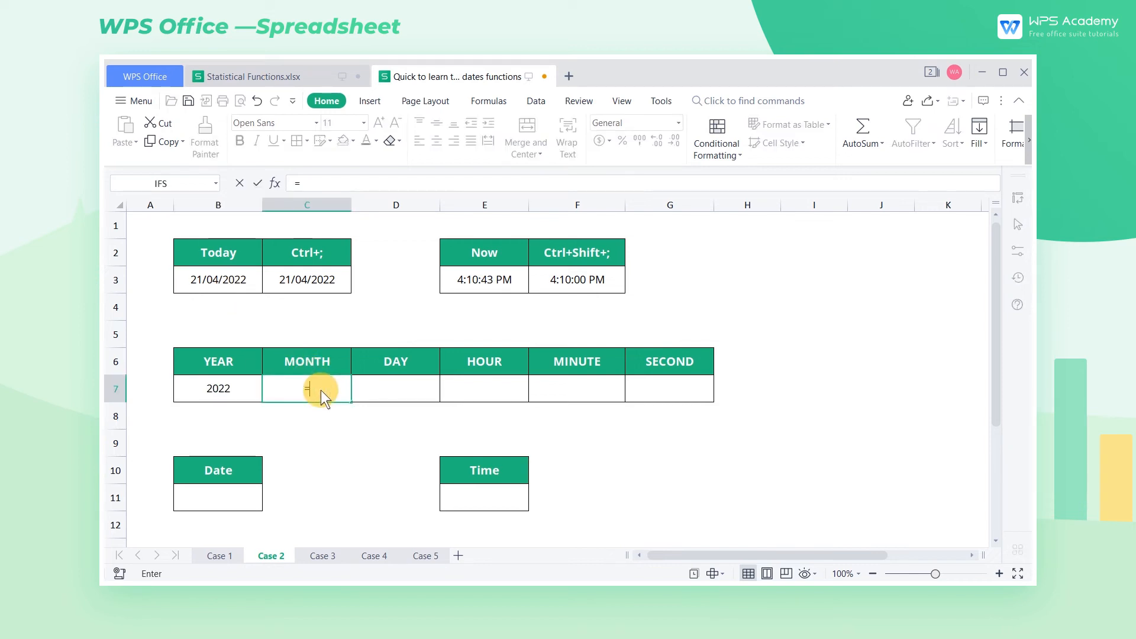
type("mon")
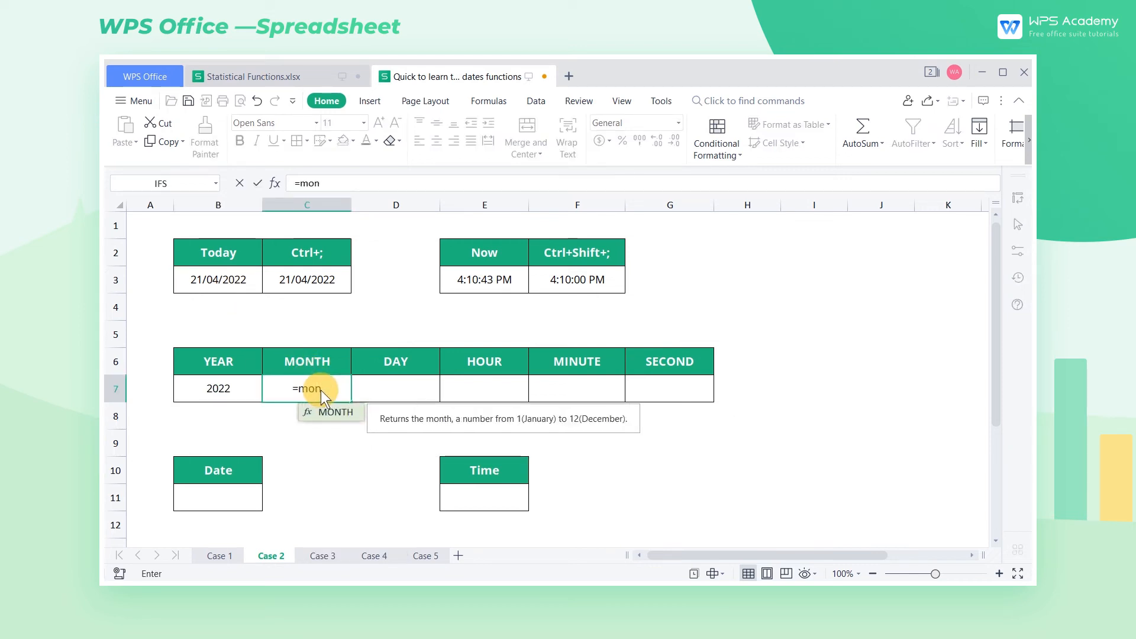
key("Tab")
left_click(230, 287)
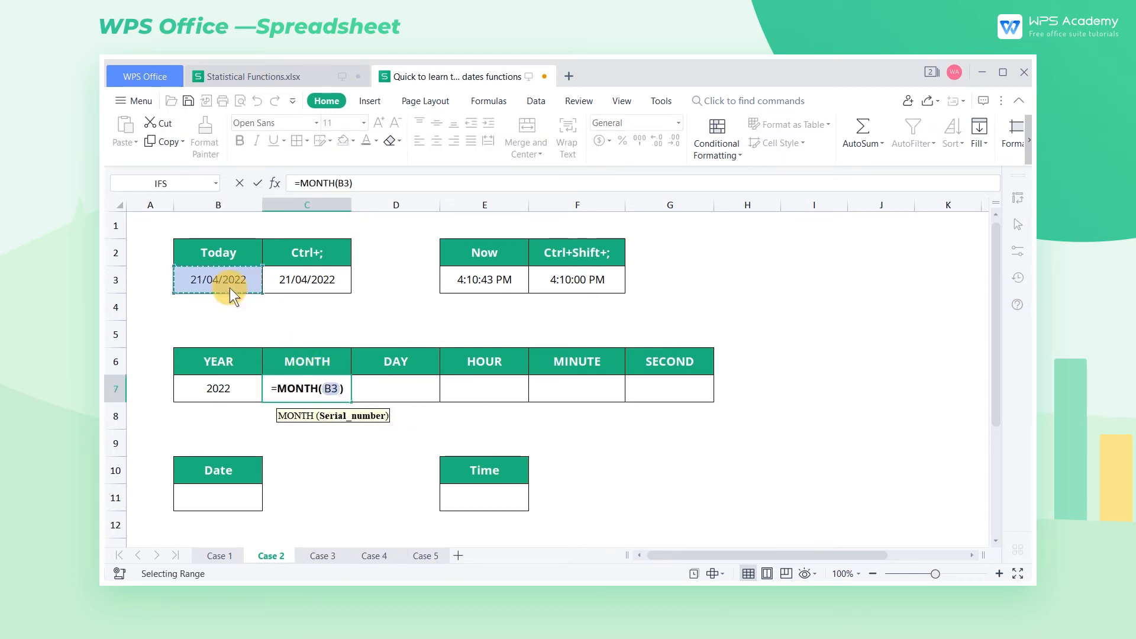
key("Return")
- Enter =DAY(B3) in the DAY cell D7 to extract the day from today's date
left_click(414, 394)
type("=day")
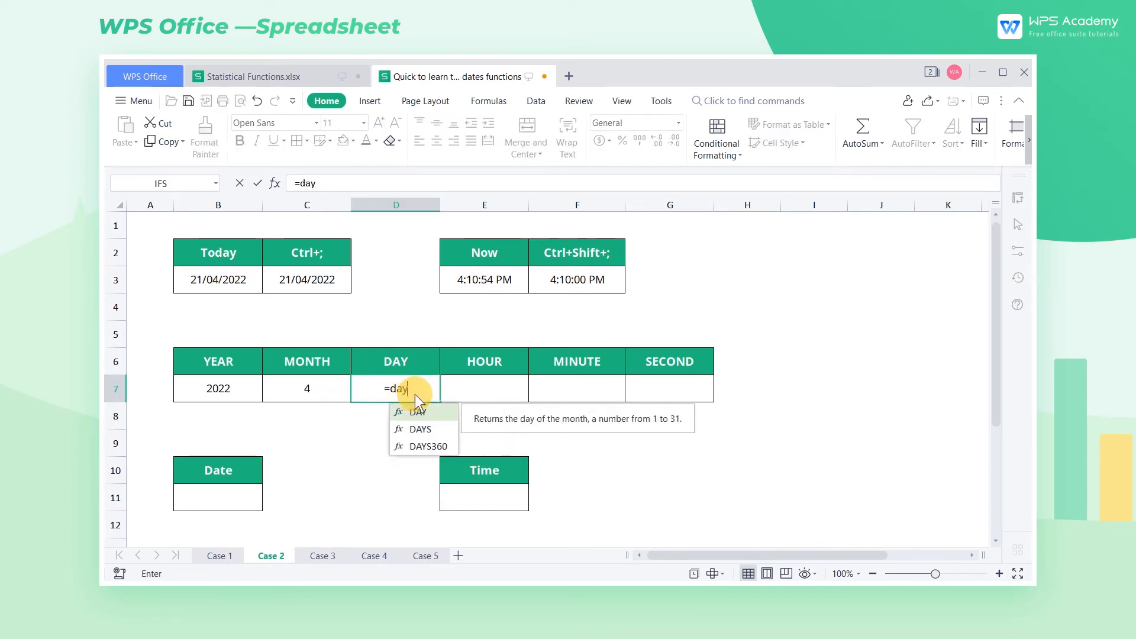
key("Tab")
left_click(213, 287)
key("Return")
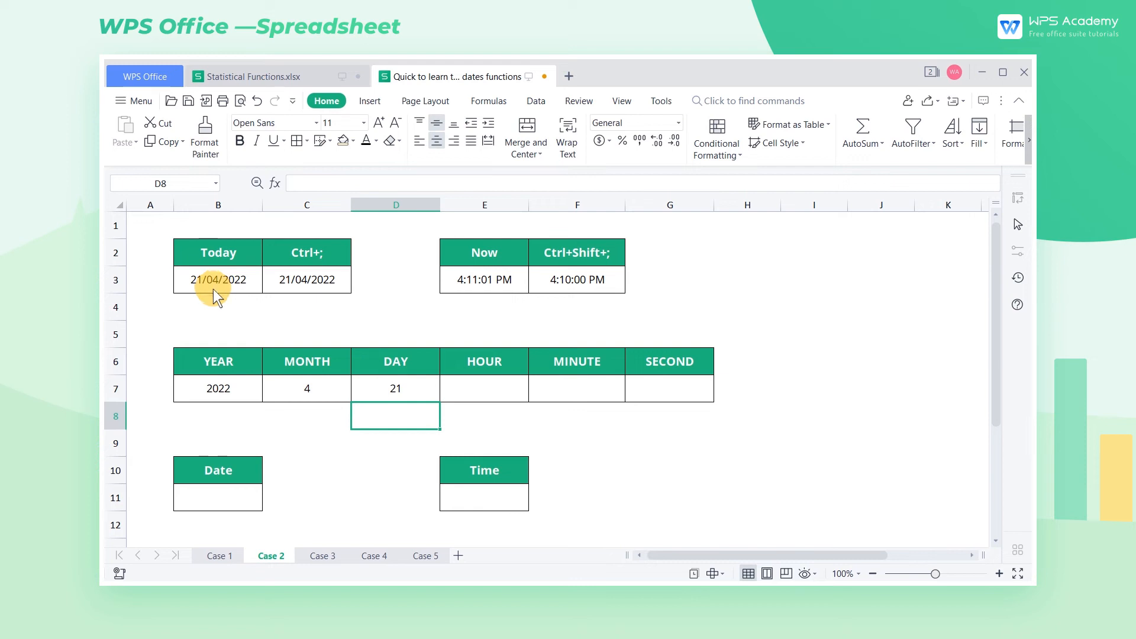
- Enter =HOUR(E3) in the HOUR cell E7 to extract the hour from the current time
left_click(525, 395)
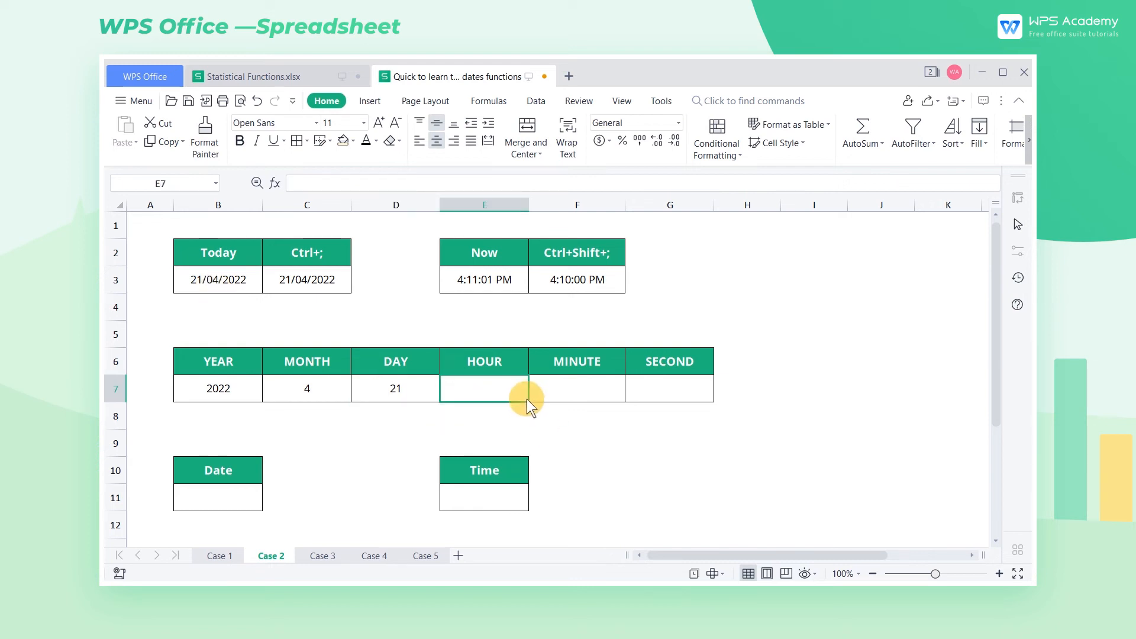
type("=hour")
key("Tab")
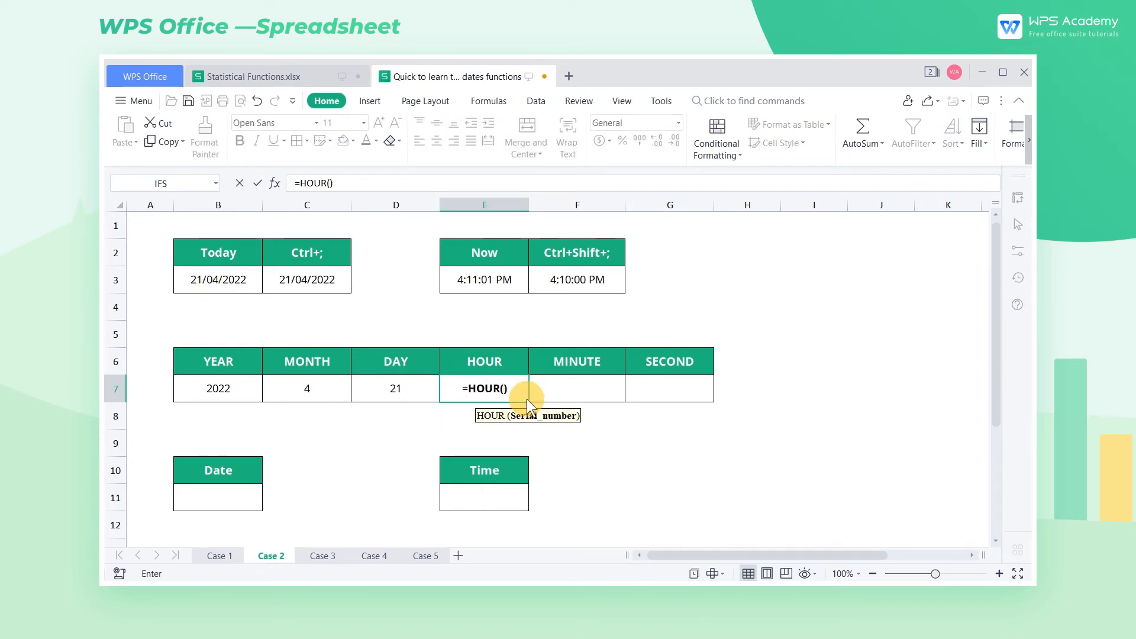
left_click(498, 287)
key("Return")
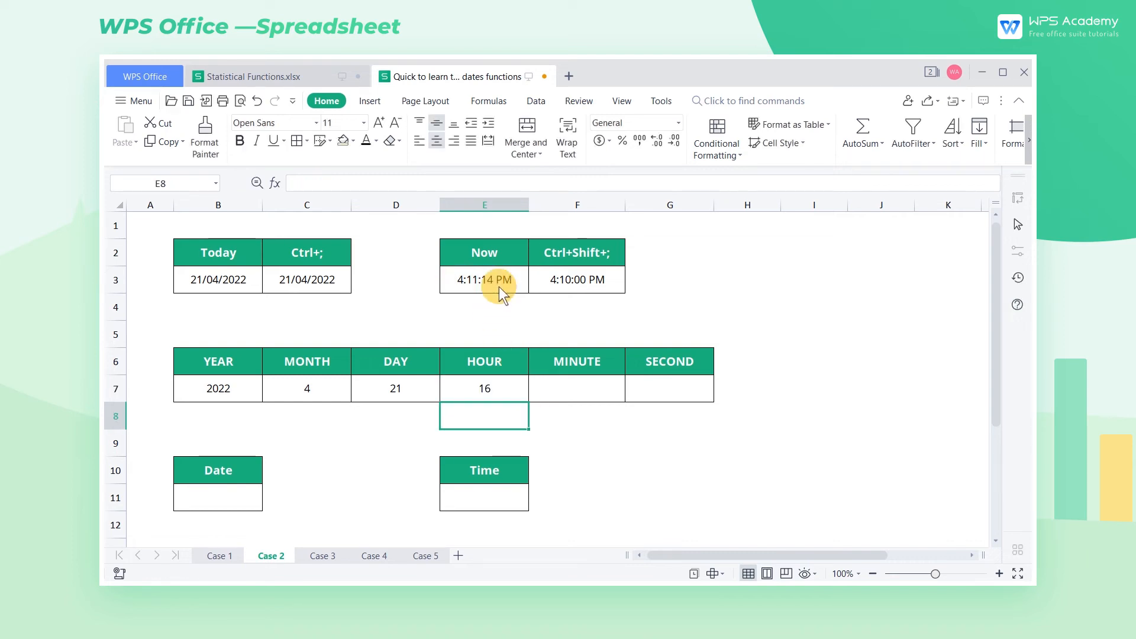
- Enter =MINUTE(E3) in the MINUTE cell F7 to extract the minute from the current time
left_click(579, 389)
type("=")
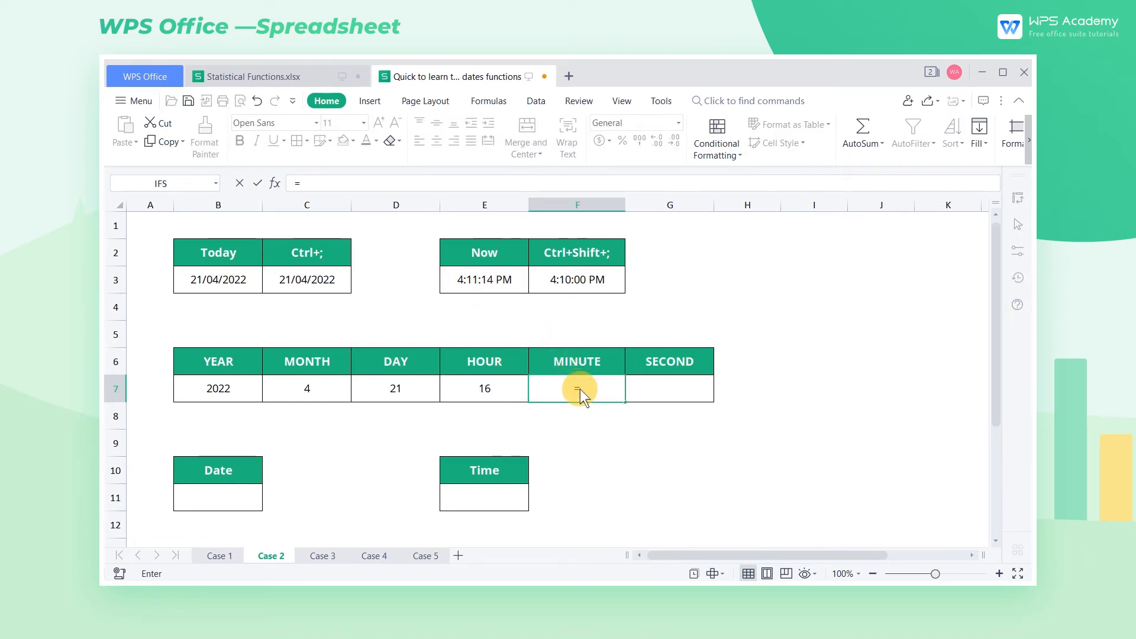
type("minute")
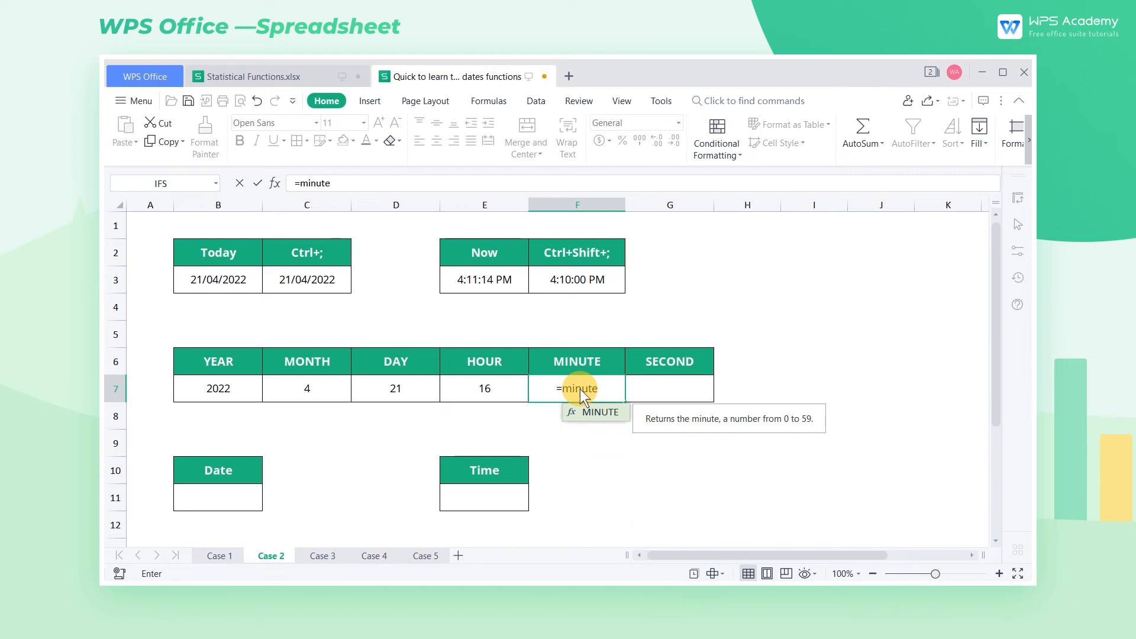
key("Tab")
left_click(498, 286)
key("Return")
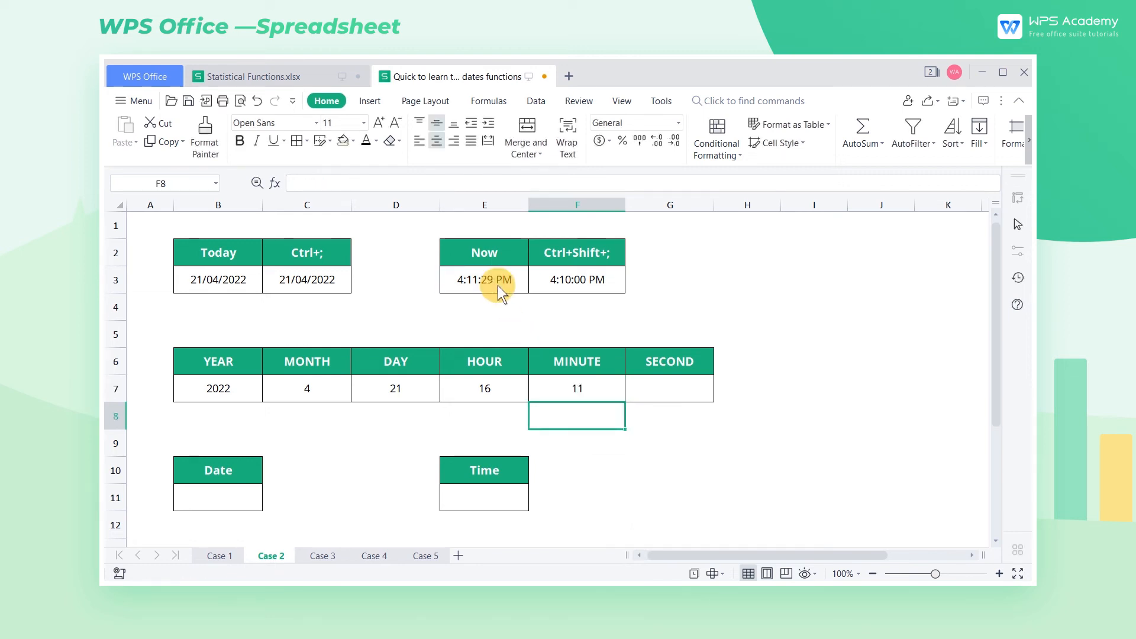
- Enter =SECOND(E3) in the SECOND cell G7 to extract the second from the current time
left_click(700, 393)
type("=")
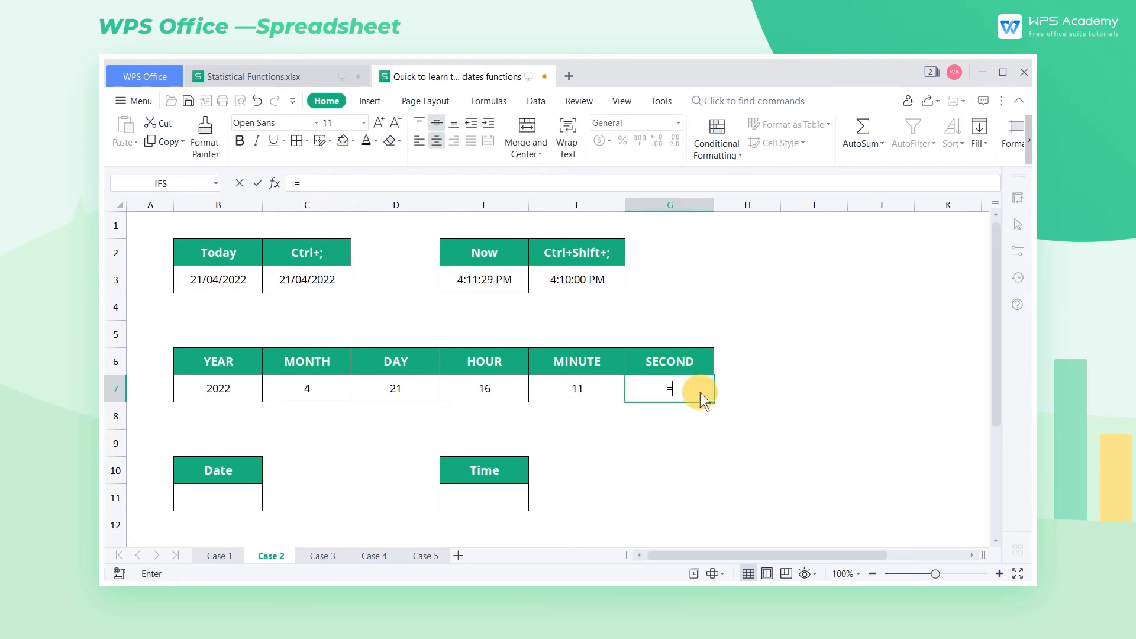
type("sec")
key("Tab")
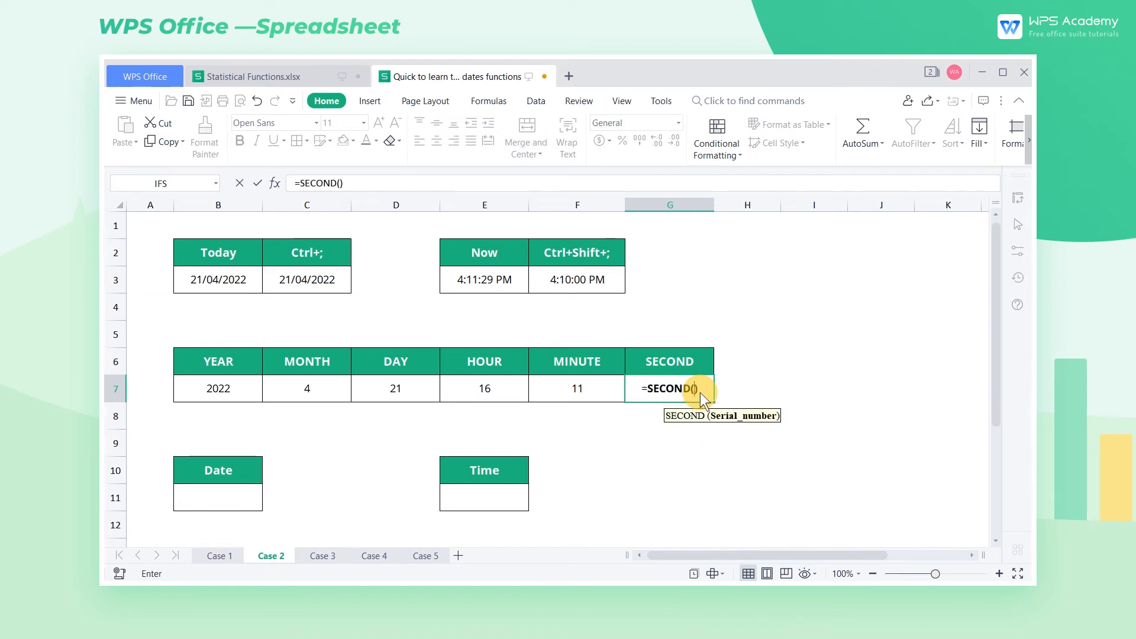
left_click(497, 291)
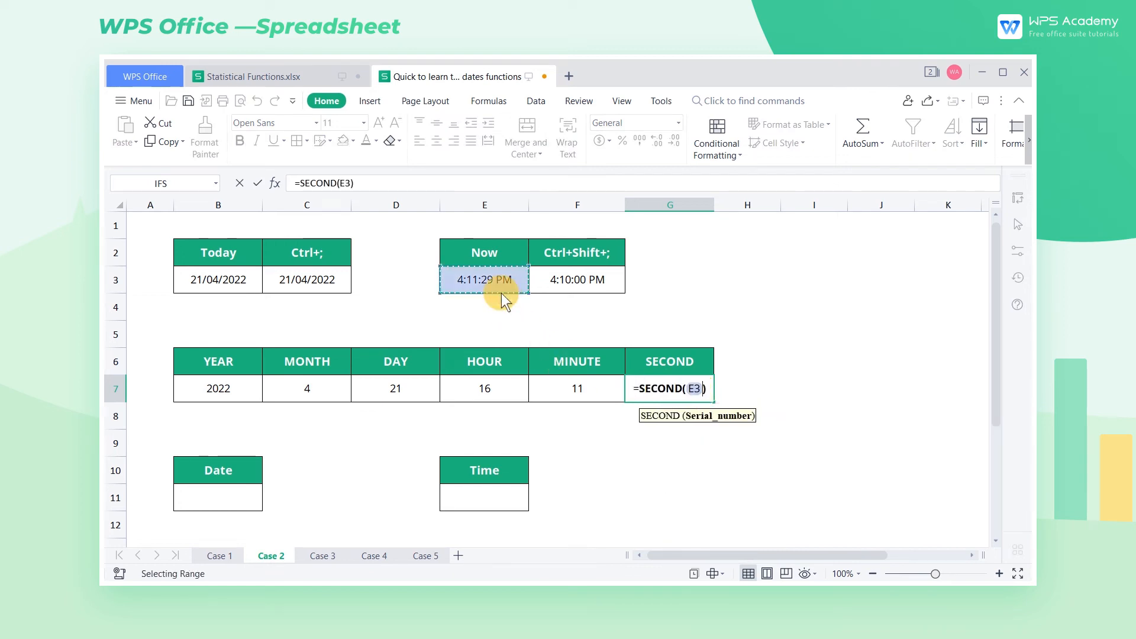
key("Return")
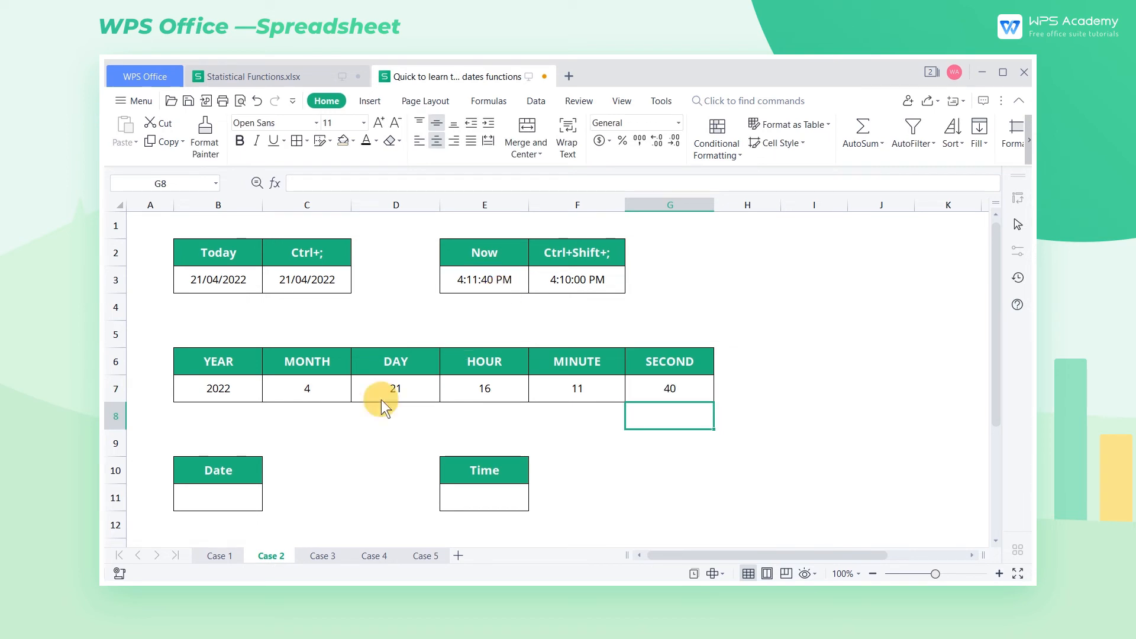
- Enter =DATE(B7,C7,D7) in the Date cell B11 to combine the year, month and day
left_click(246, 507)
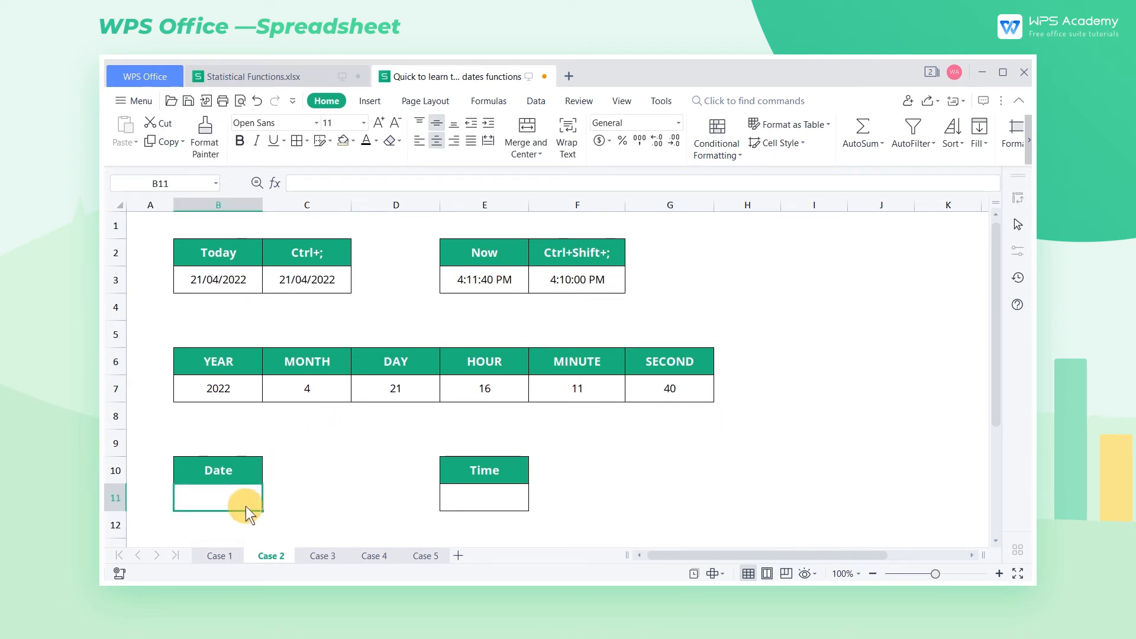
type("=date")
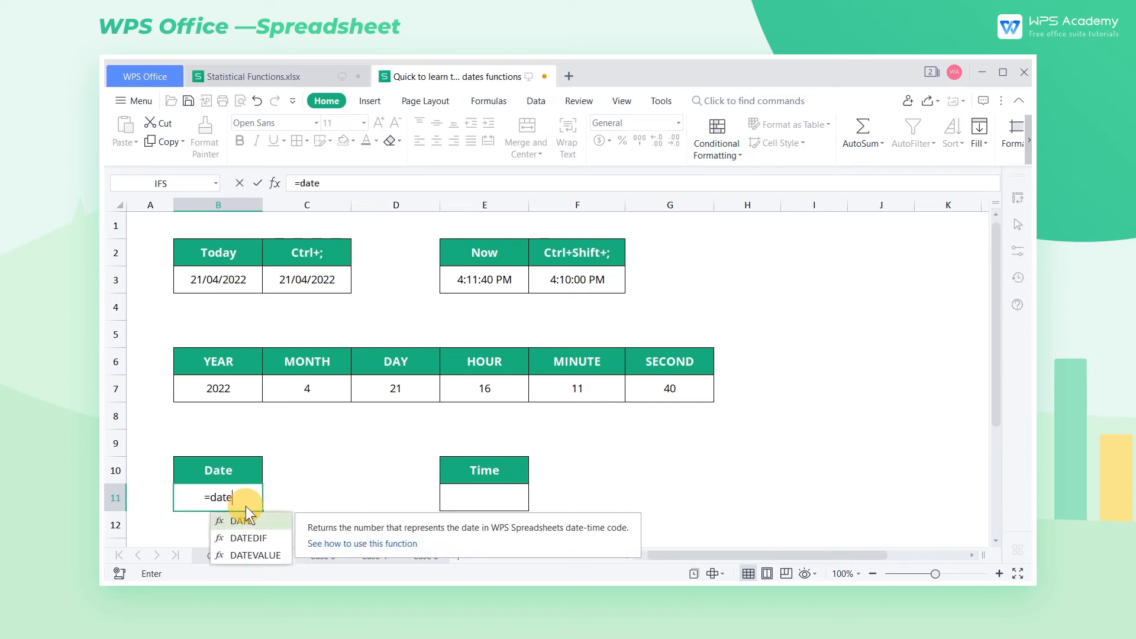
key("Tab")
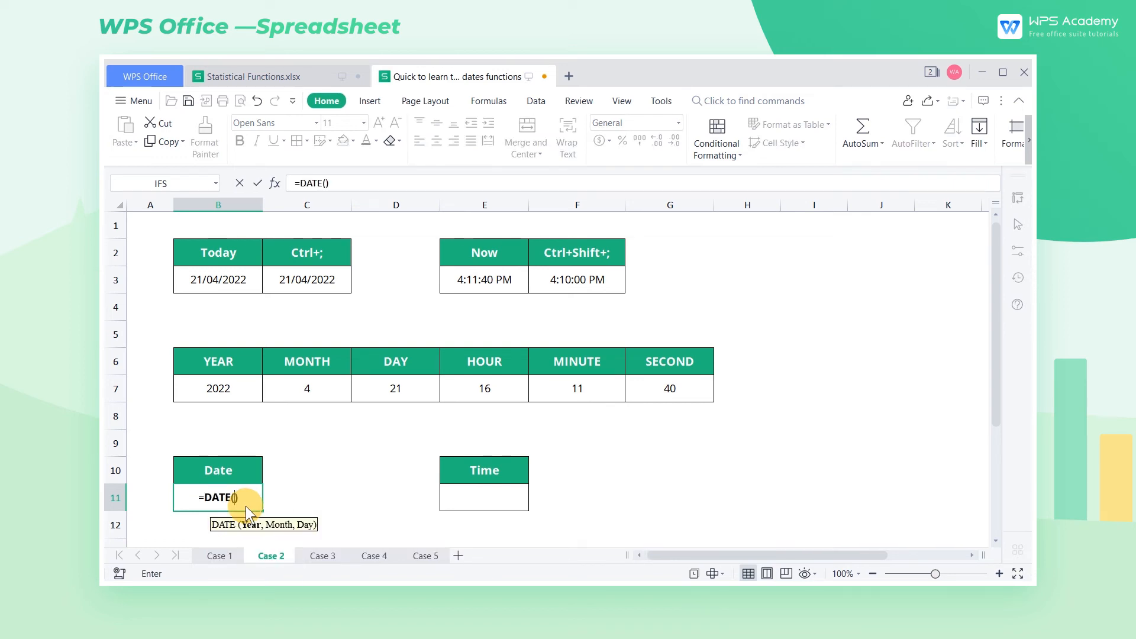
left_click(244, 392)
type(",")
left_click(308, 391)
type(",")
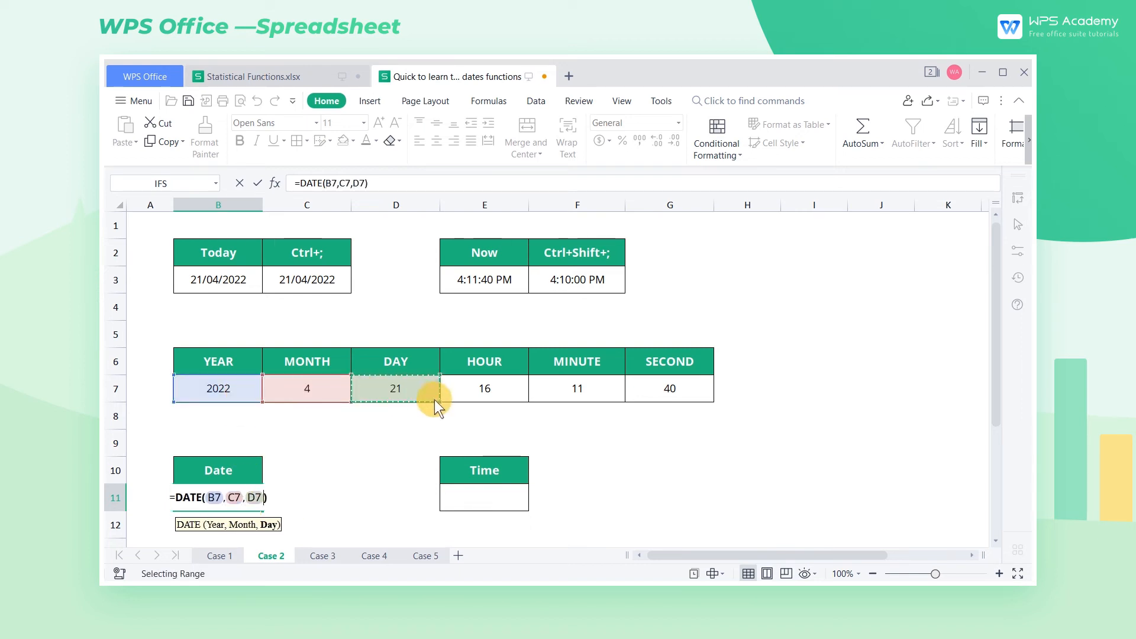
left_click(409, 395)
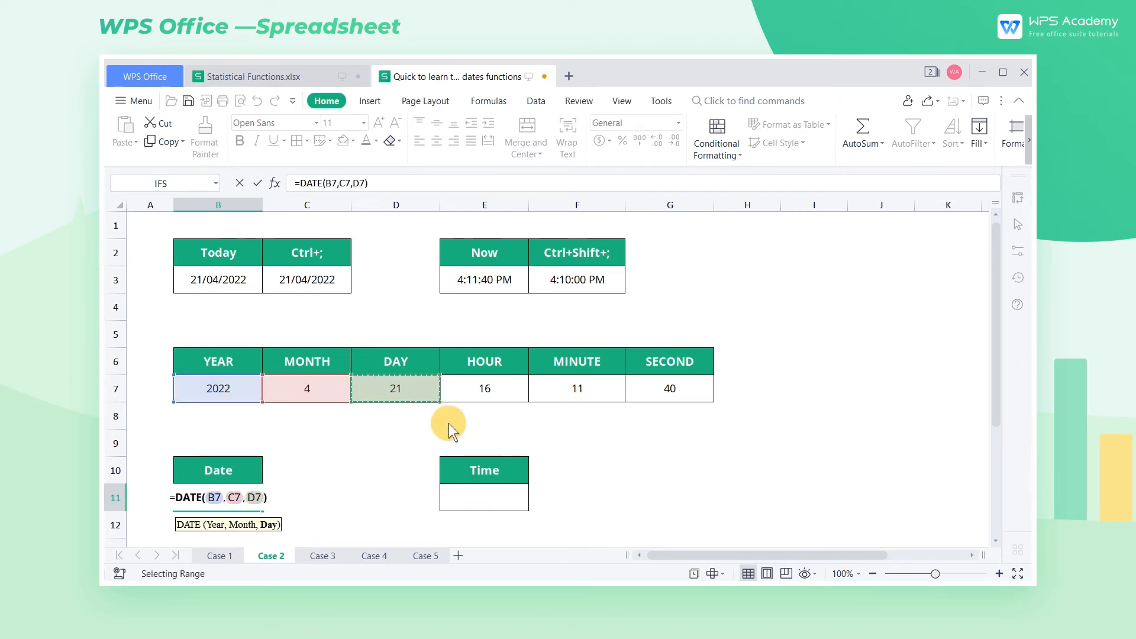
- Enter =TIME(E7,F7,G7) in the Time cell E11 to combine the hour, minute and second
left_click(490, 495)
type("=")
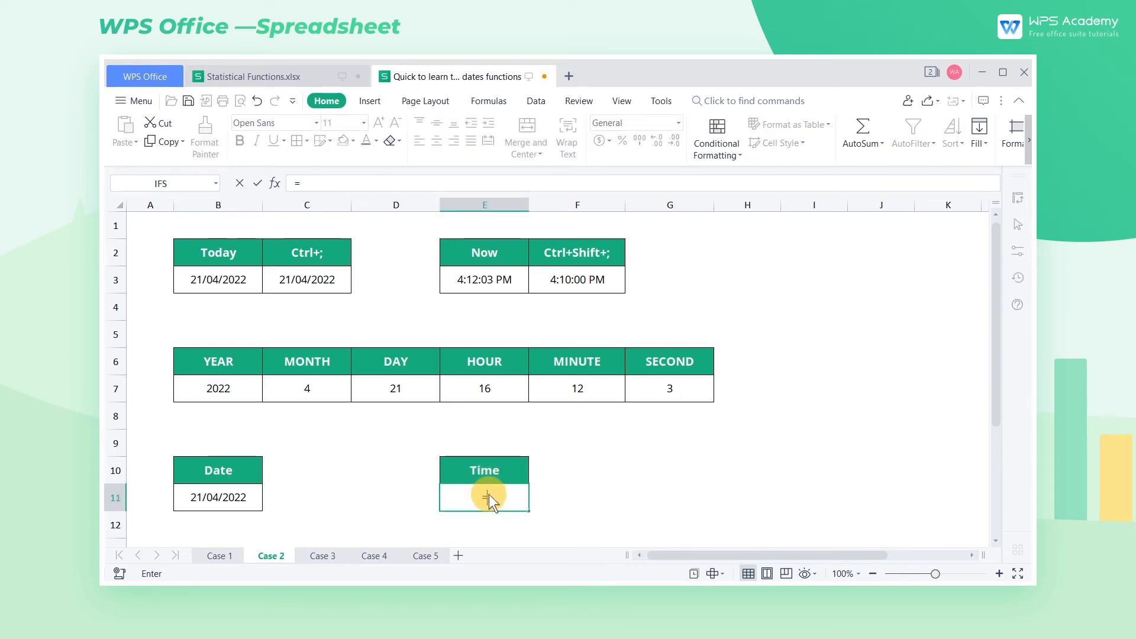
type("TIME")
key("Tab")
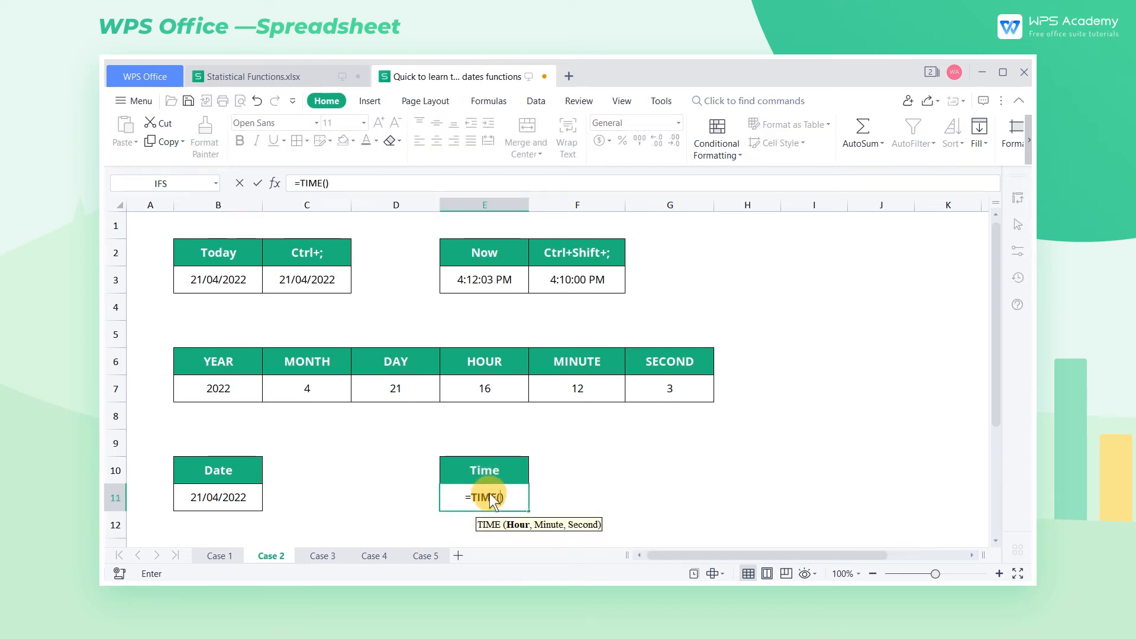
left_click(509, 393)
type(",")
left_click(571, 395)
type(",")
left_click(675, 393)
key("Return")
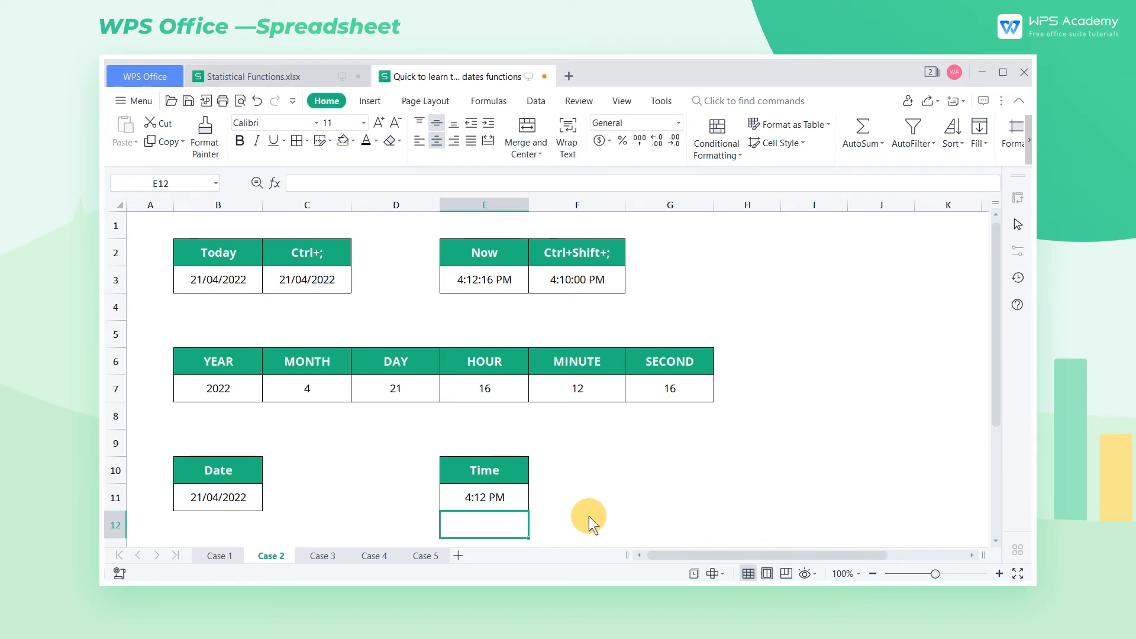
- On the Case 1 sheet, insert one blank column between Date and Order Number
left_click(219, 556)
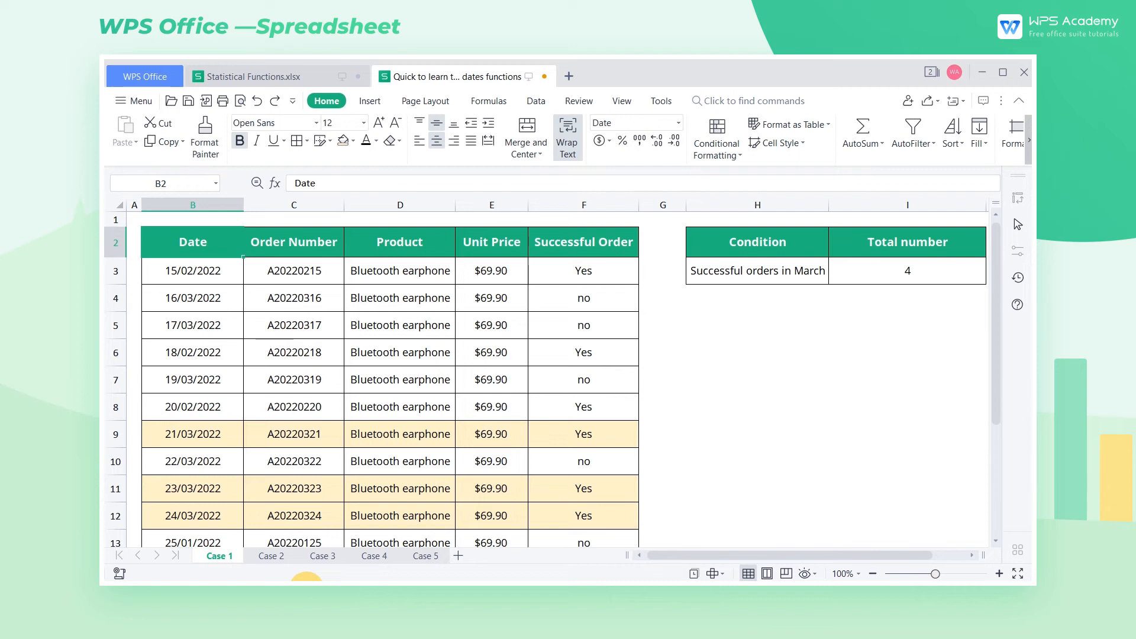
left_click(305, 205)
right_click(311, 205)
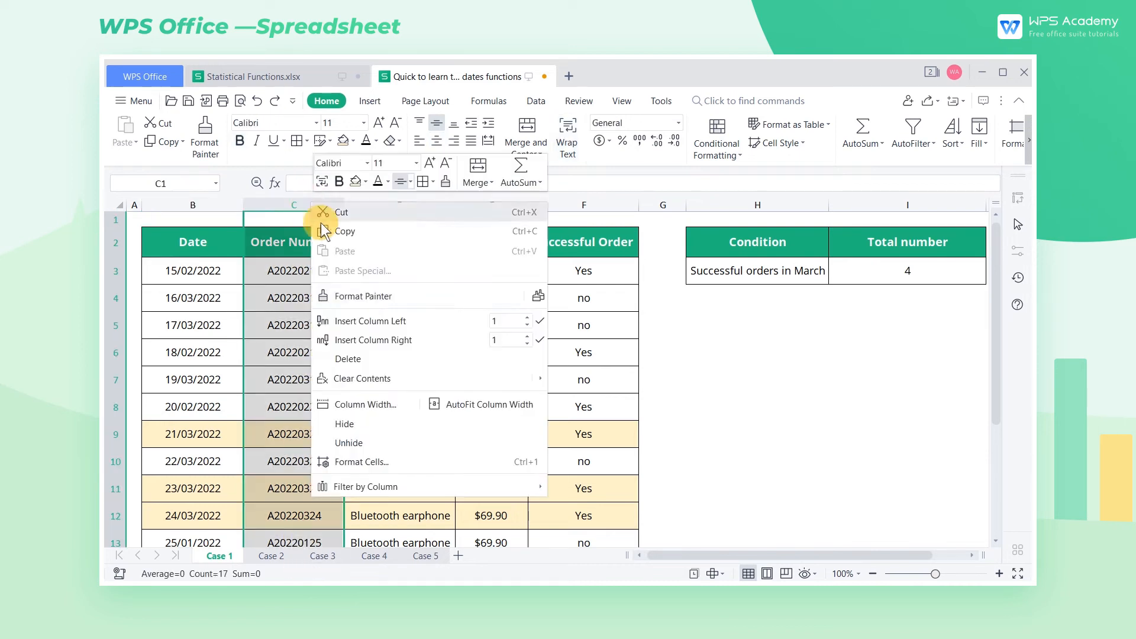
left_click(368, 321)
- Enter =MONTH(B3) in C3 and fill it down the new column to C18
left_click(301, 272)
type("=mon")
key("Tab")
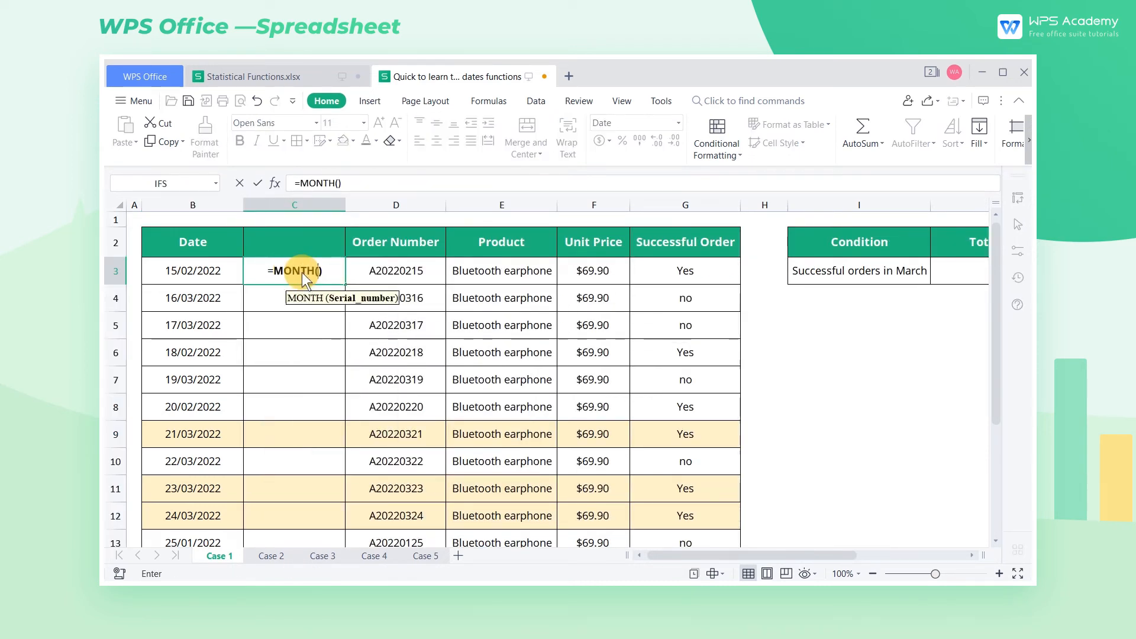
left_click(224, 277)
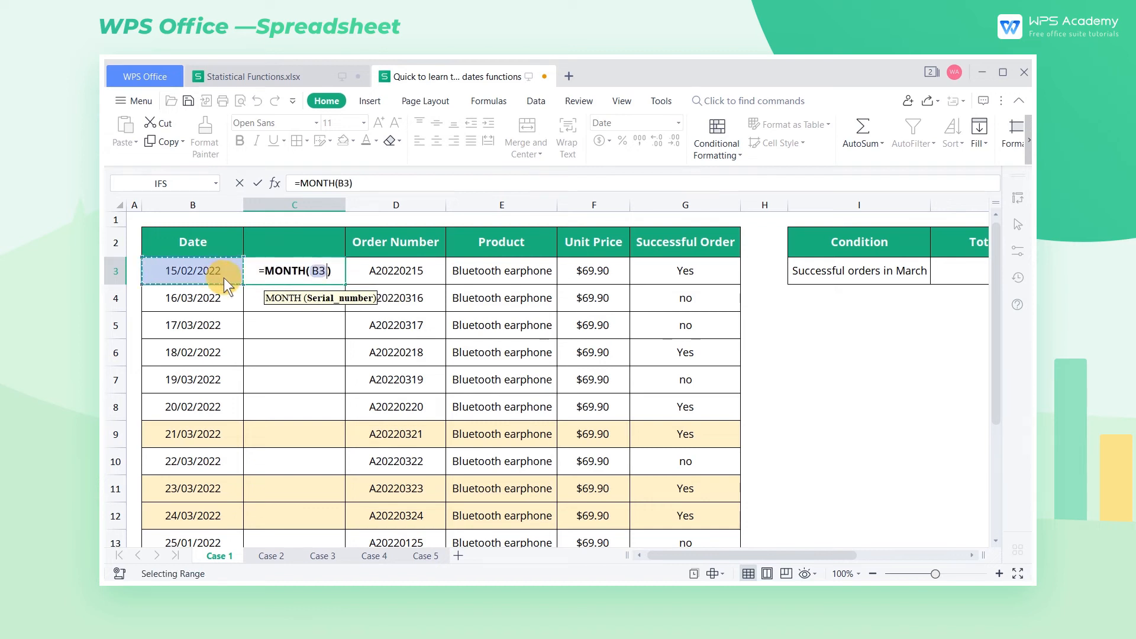
key("Return")
left_click(337, 281)
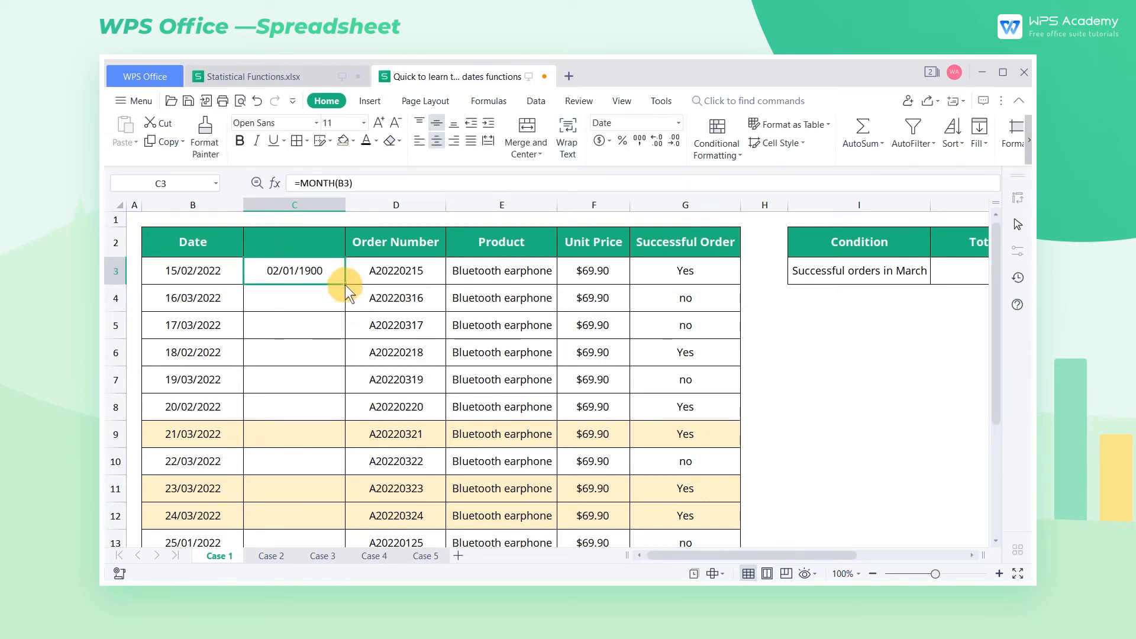
double_click(346, 285)
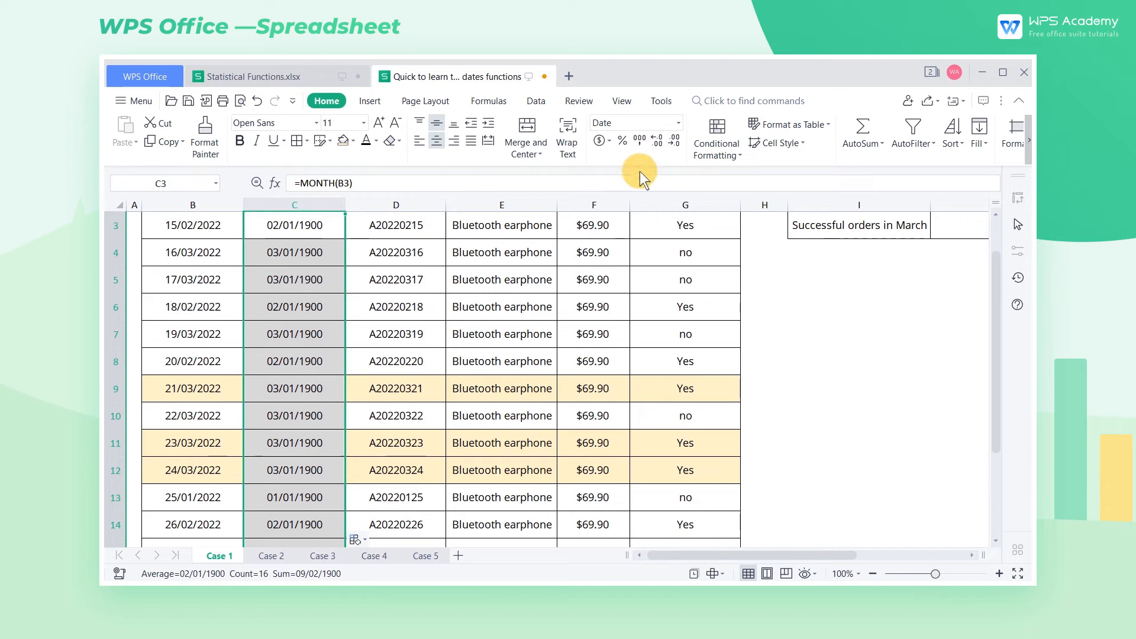
- Set the number format of the month formulas in column C to General and narrow the column
left_click(675, 125)
left_click(637, 214)
scroll(479, 397, "up", 1)
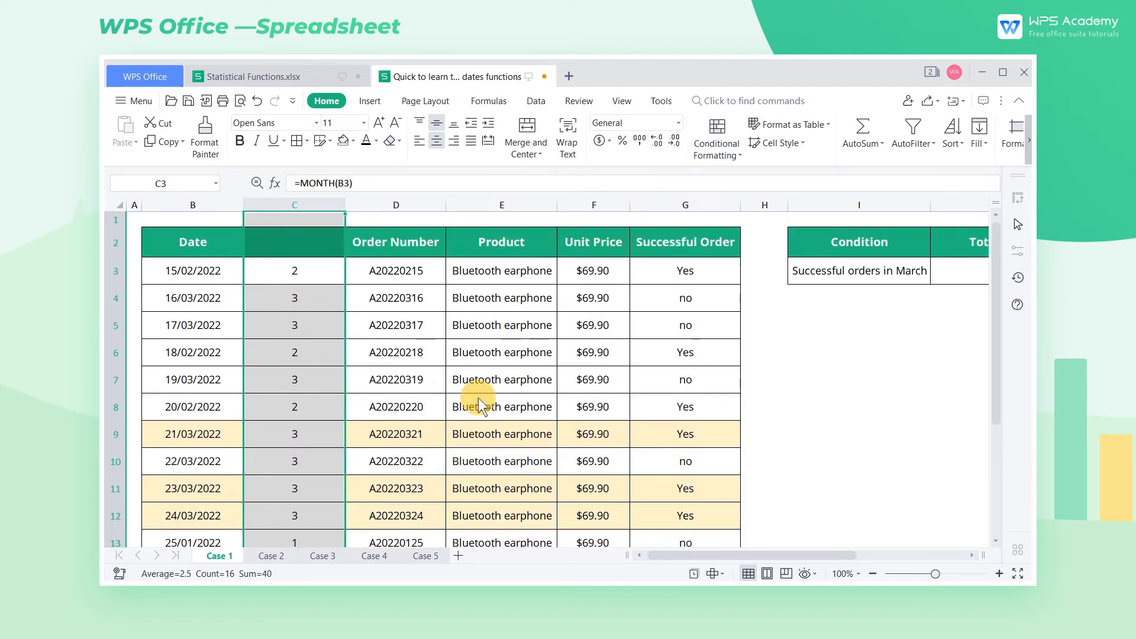
left_click_drag(346, 207, 275, 219)
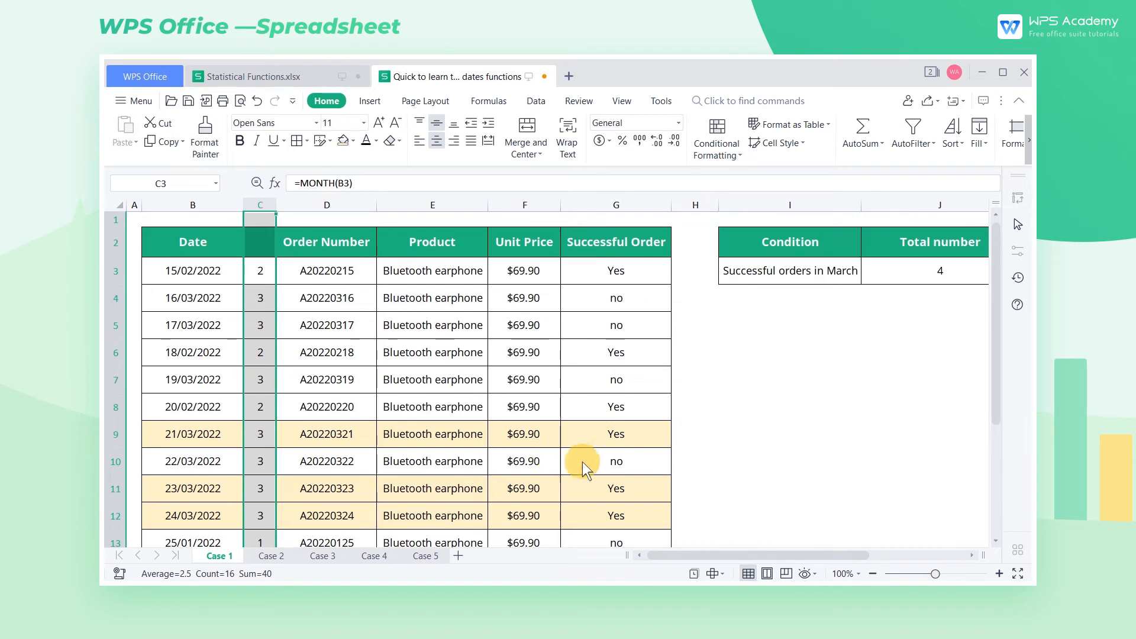
- Replace the Total number formula in J3 with a COUNTIFS whose first range is C3:C18 and first criterion is 3
left_click(896, 272)
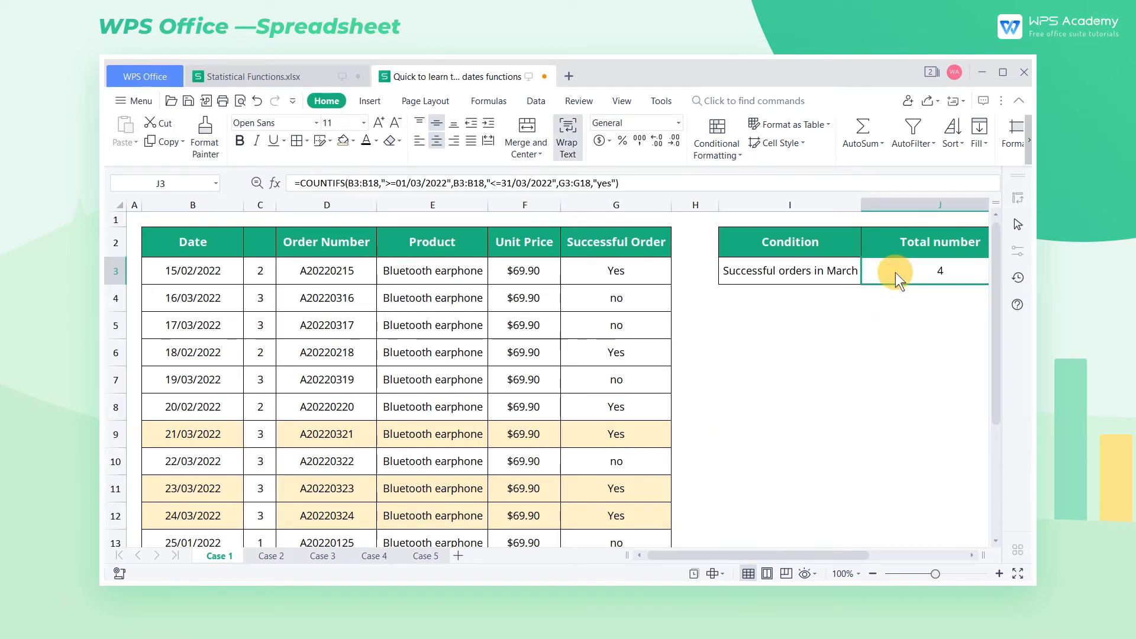
key("BackSpace")
type("=")
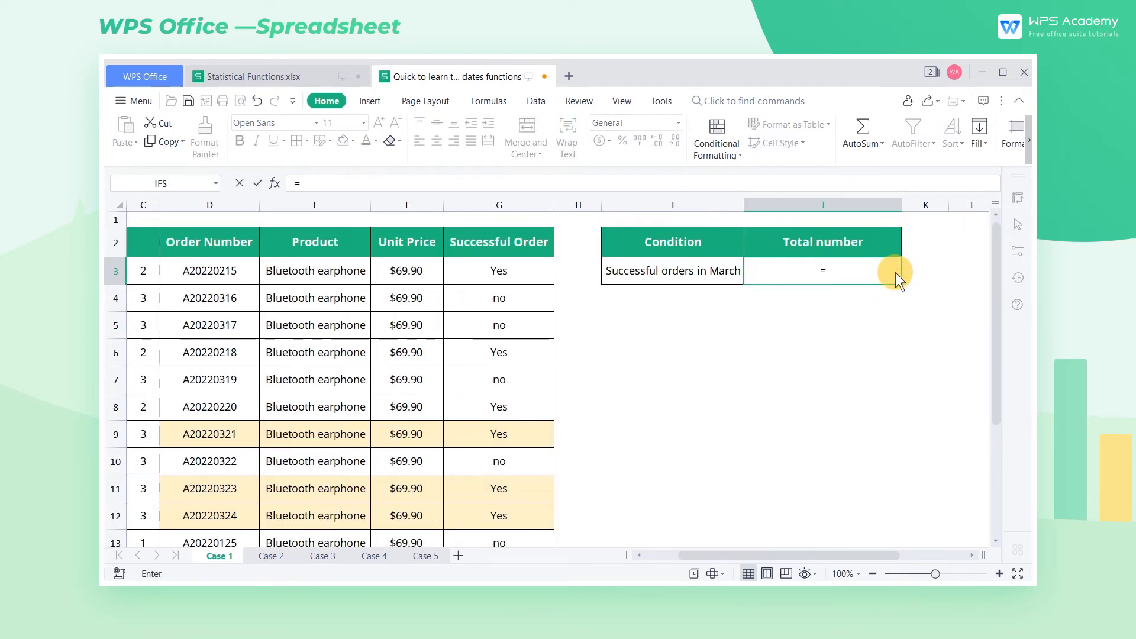
type("coun")
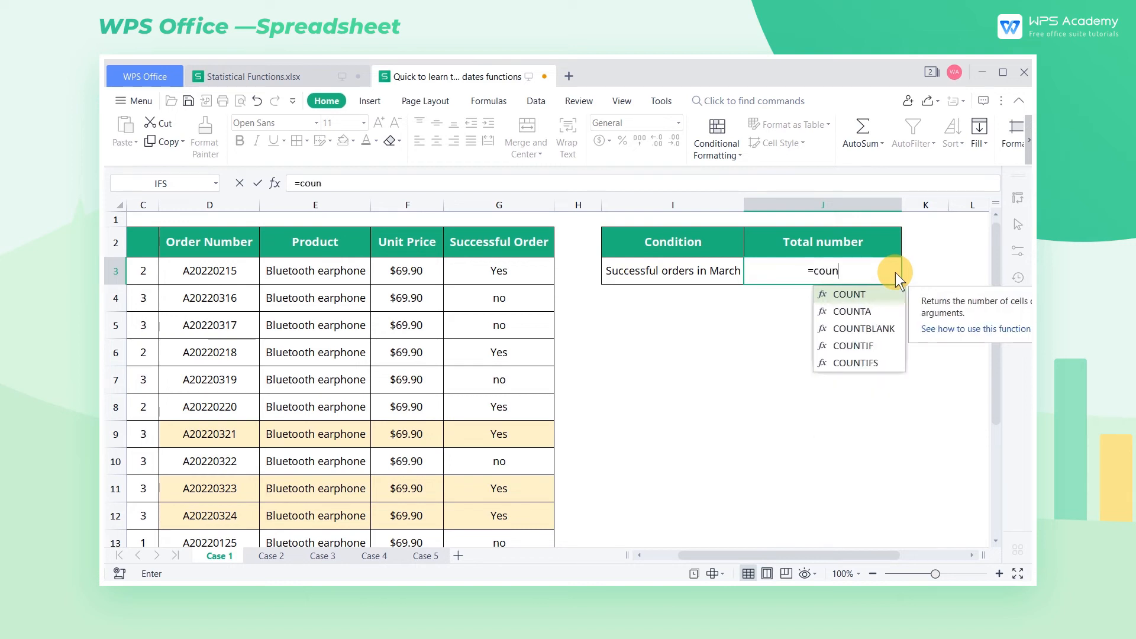
key("Down")
key("Down")
key("Down")
key("Down")
key("Tab")
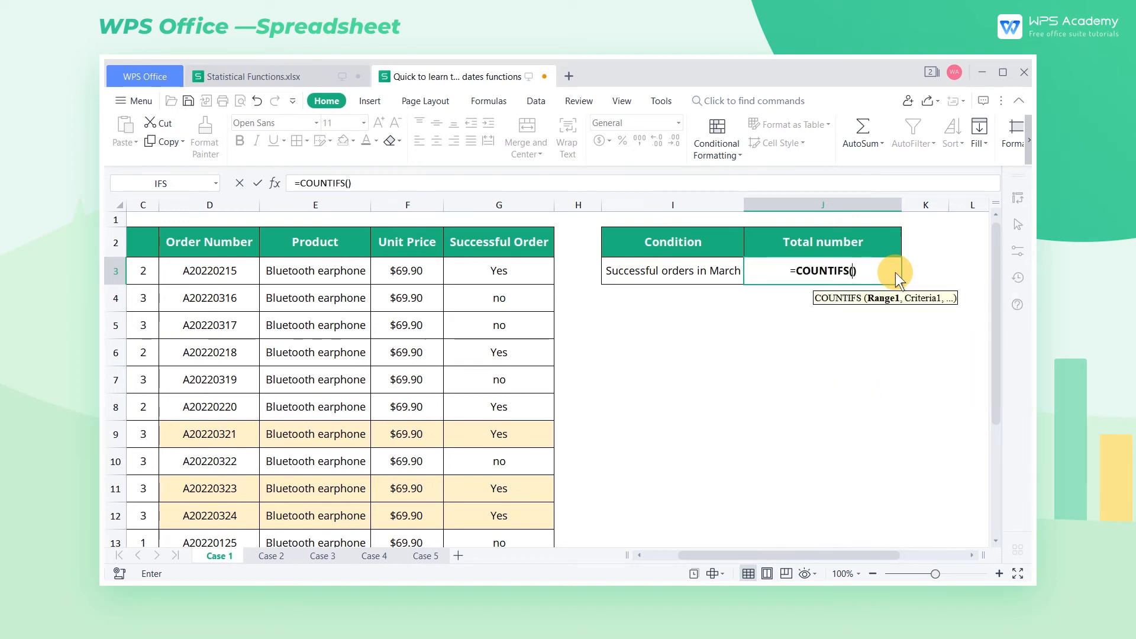
left_click_drag(761, 555, 731, 556)
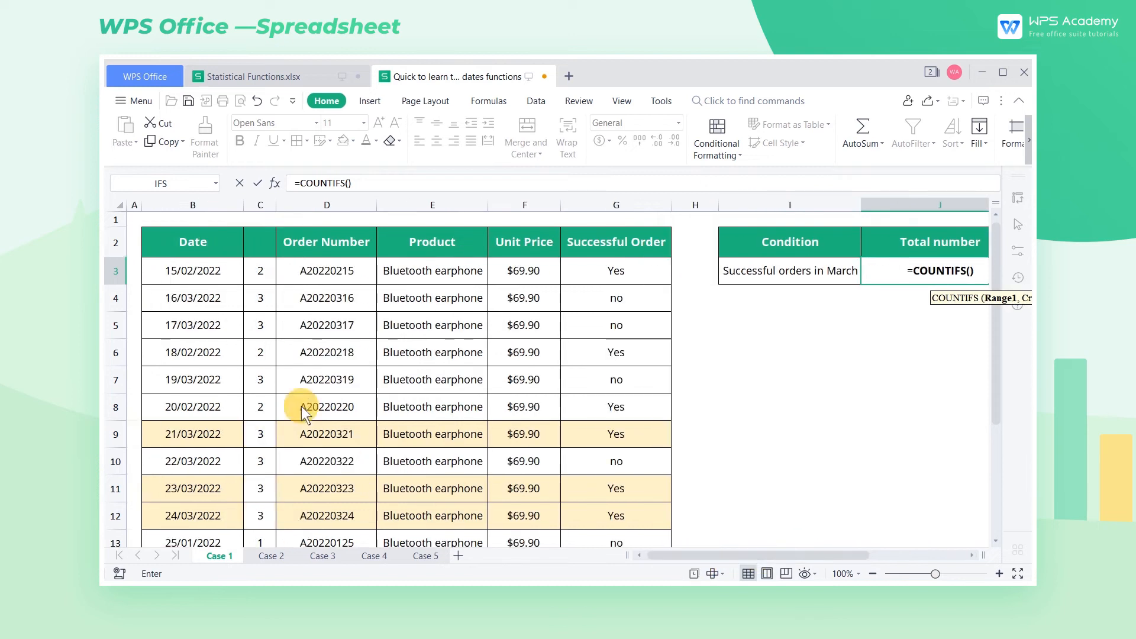
left_click_drag(269, 271, 270, 509)
type(",3,")
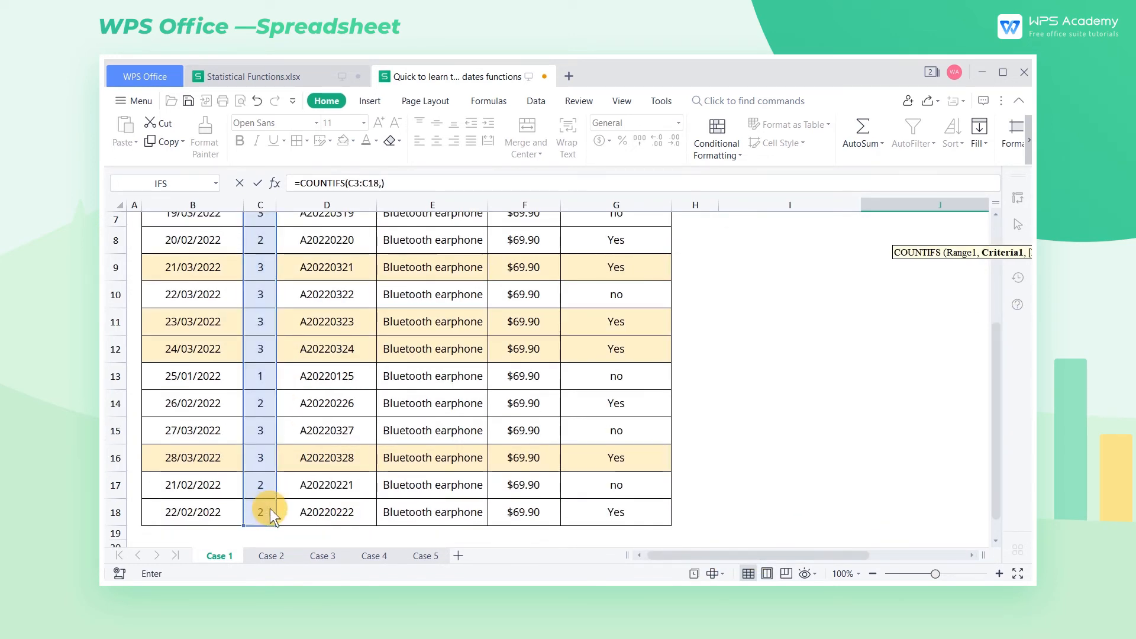
- Complete the COUNTIFS formula in J3 with G3:G18 as the second range and "yes" as its criterion
scroll(615, 450, "up", 2)
left_click_drag(633, 285, 623, 514)
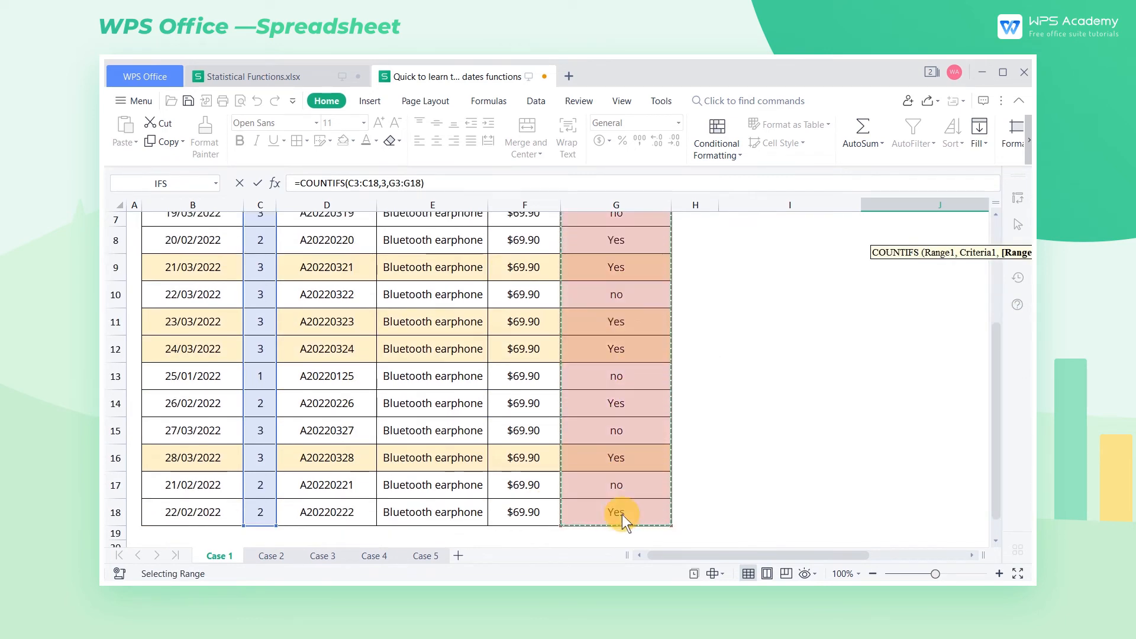
type(",")
type("\"yes")
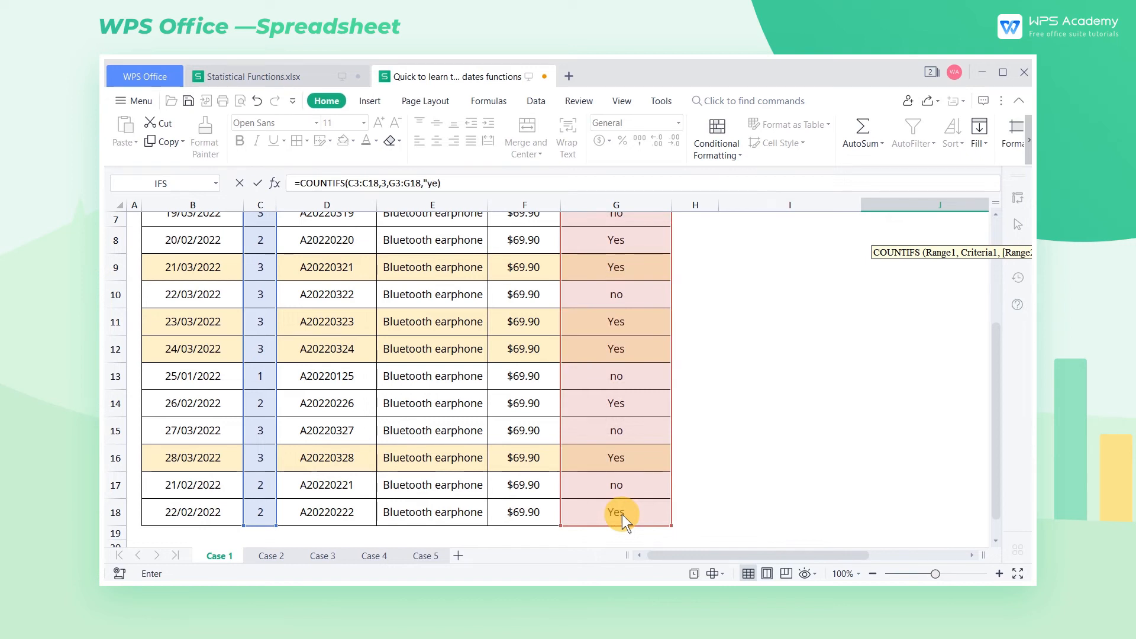
type("\"")
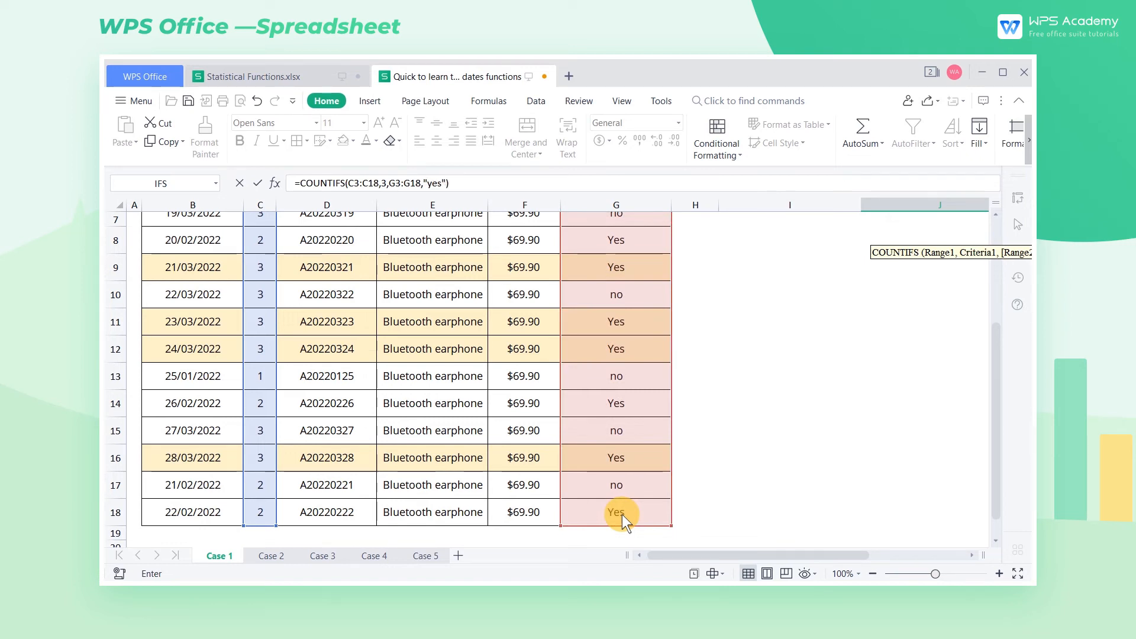
key("Return")
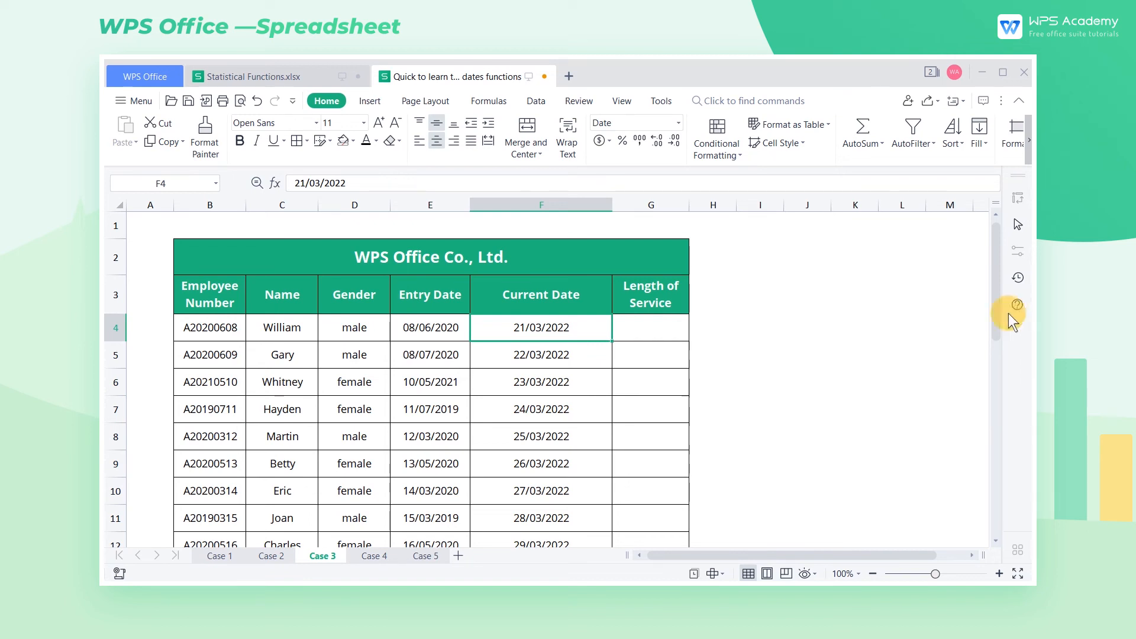
- On the Case 3 sheet, clear all the dates in the Current Date column from F4 down
mouse_move(996, 282)
left_mouse_down()
mouse_move(994, 368)
mouse_move(994, 293)
left_mouse_up()
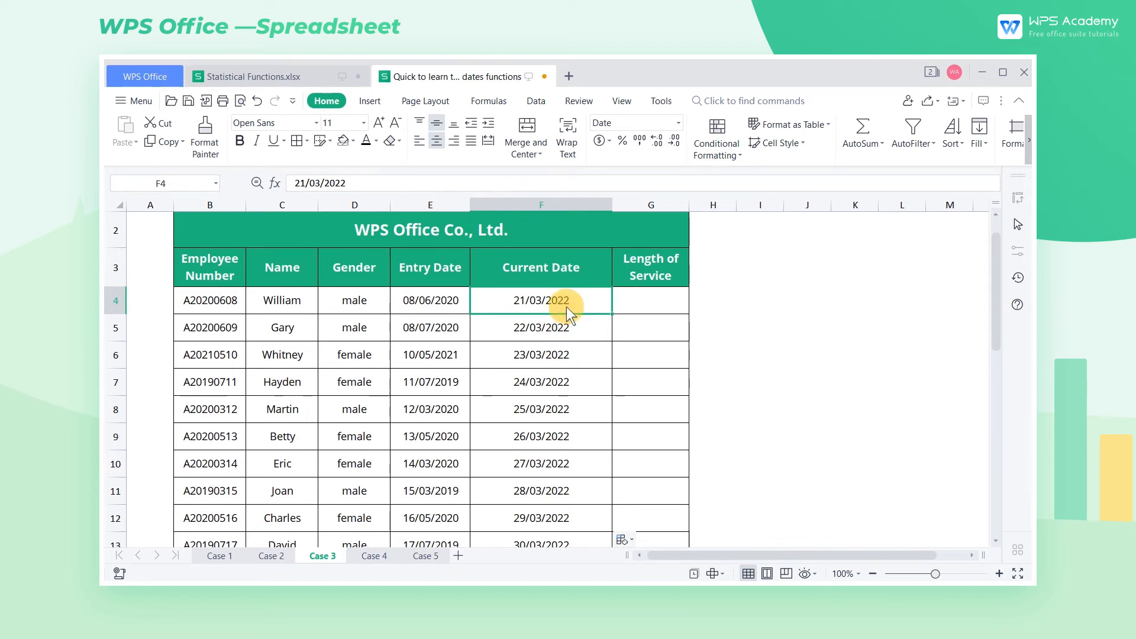
key("ctrl+shift+Down")
key("Delete")
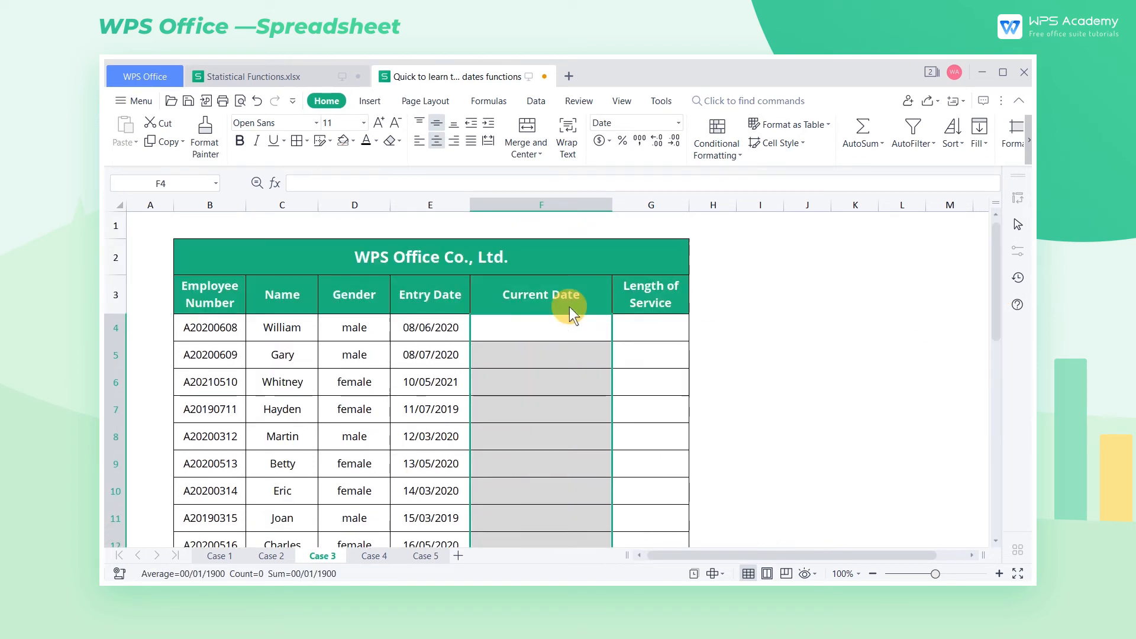
- Enter =TODAY() in F4 and fill it down the Current Date column
type("=tod")
key("Tab")
key("Return")
left_click(596, 331)
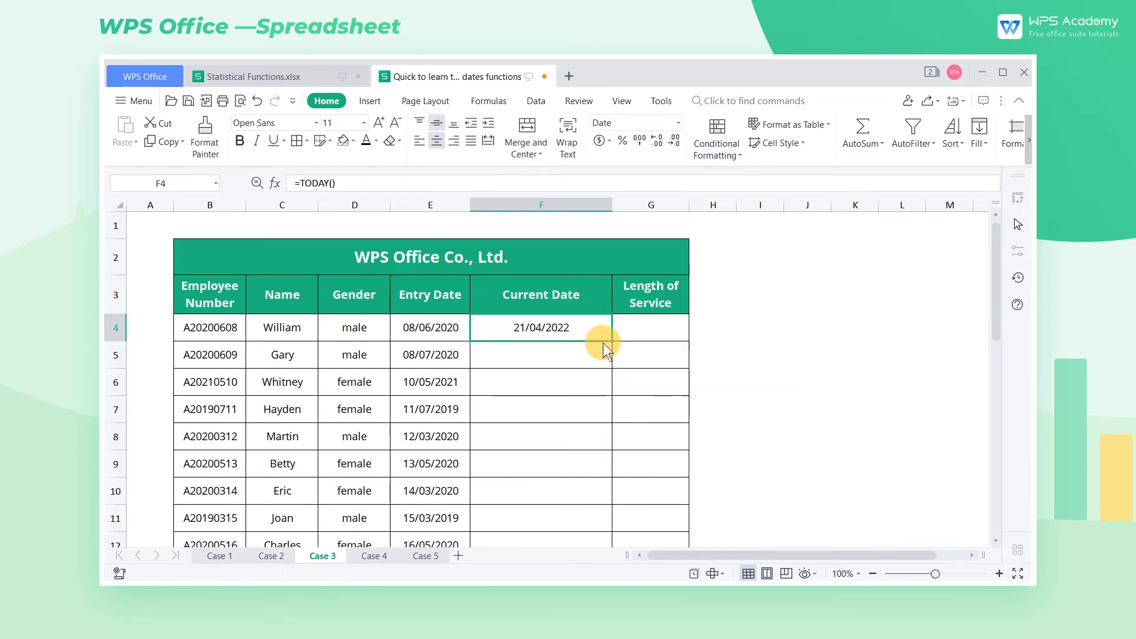
double_click(613, 342)
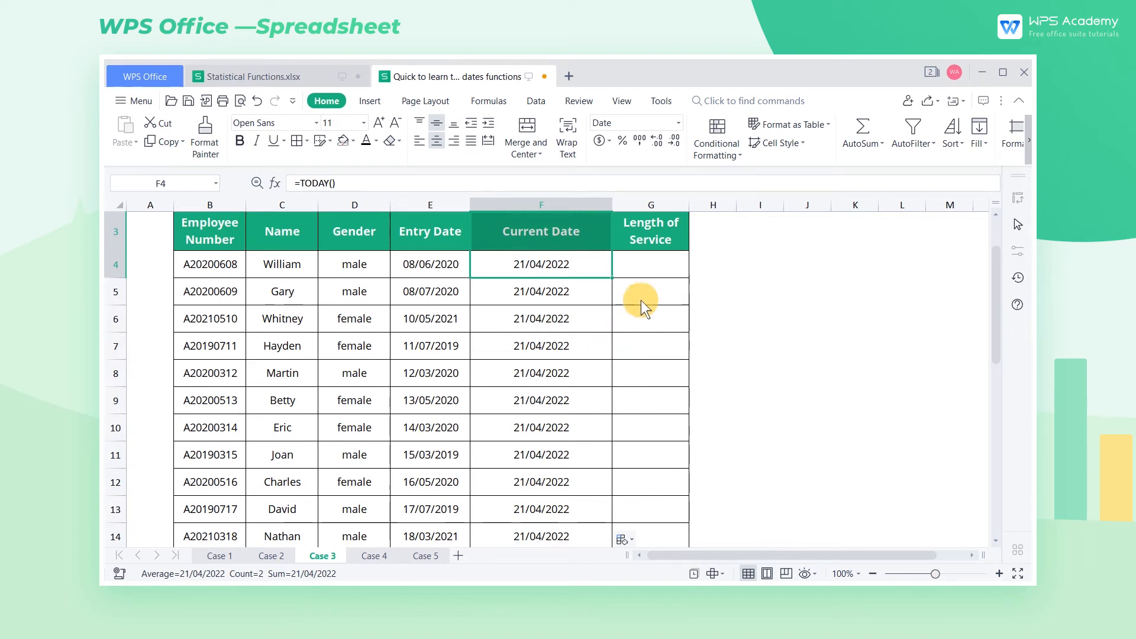
- Enter =F4-E4 in G4 to calculate the first employee's length of service in days
left_click(662, 273)
type("=")
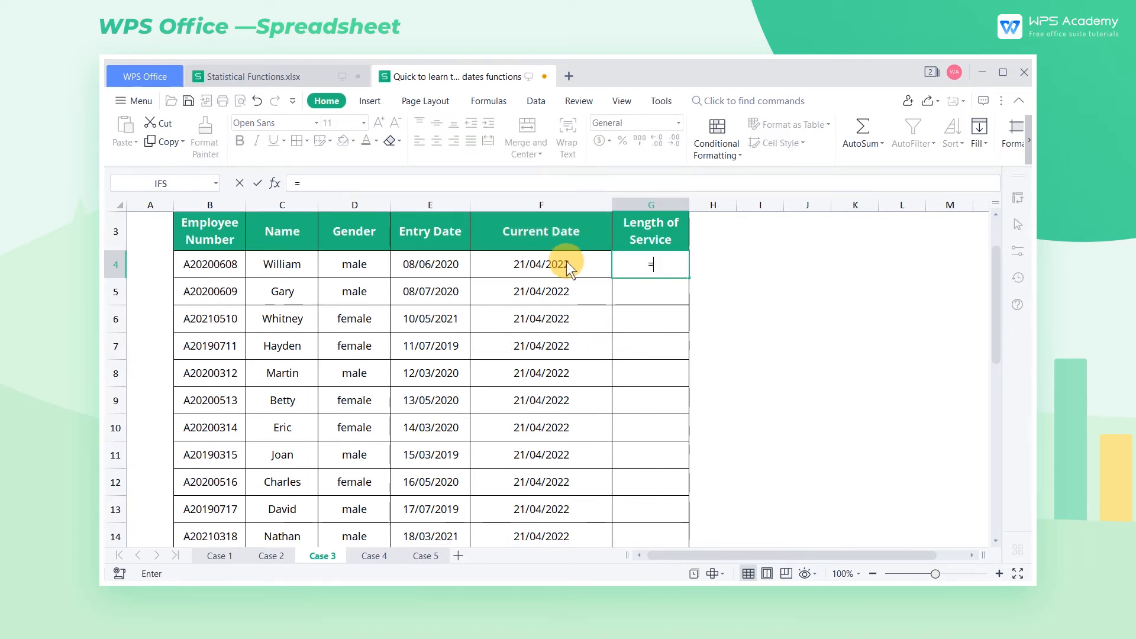
left_click(566, 261)
type("-")
left_click(445, 267)
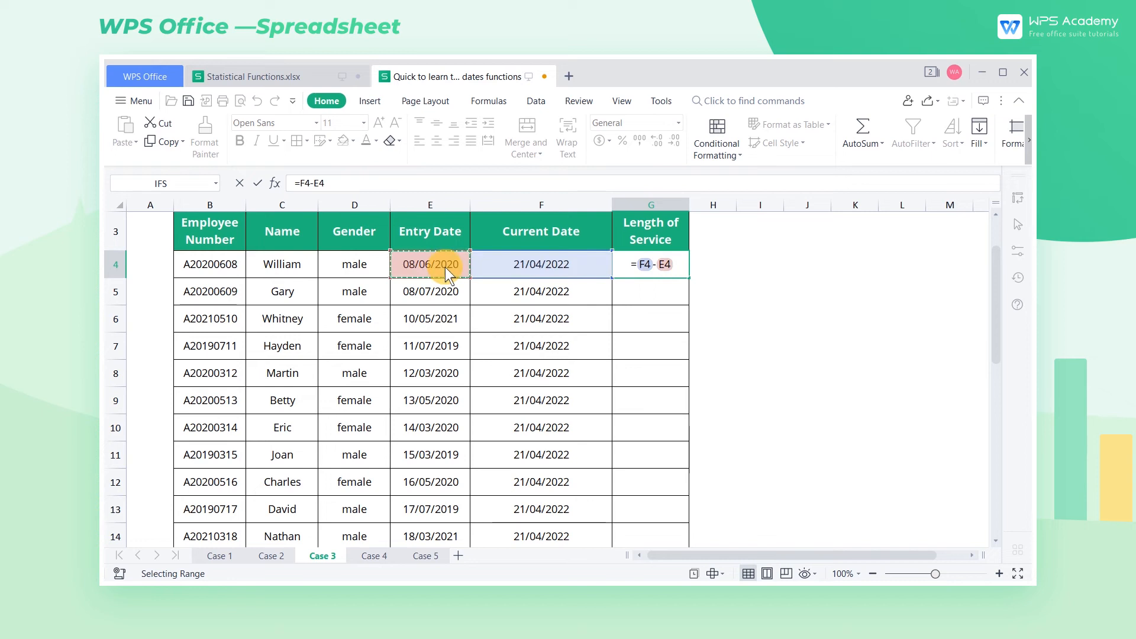
key("Return")
- Change the Length of Service formula in G4 to =(F4-E4)/365 to convert the days into years
left_click(665, 269)
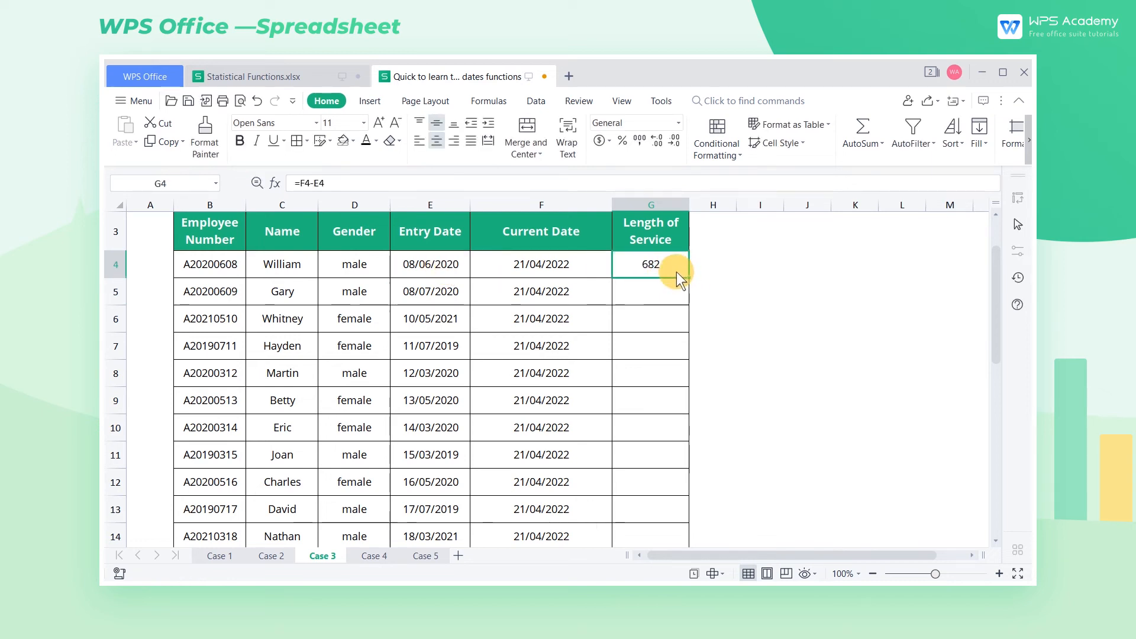
double_click(676, 272)
left_click(639, 263)
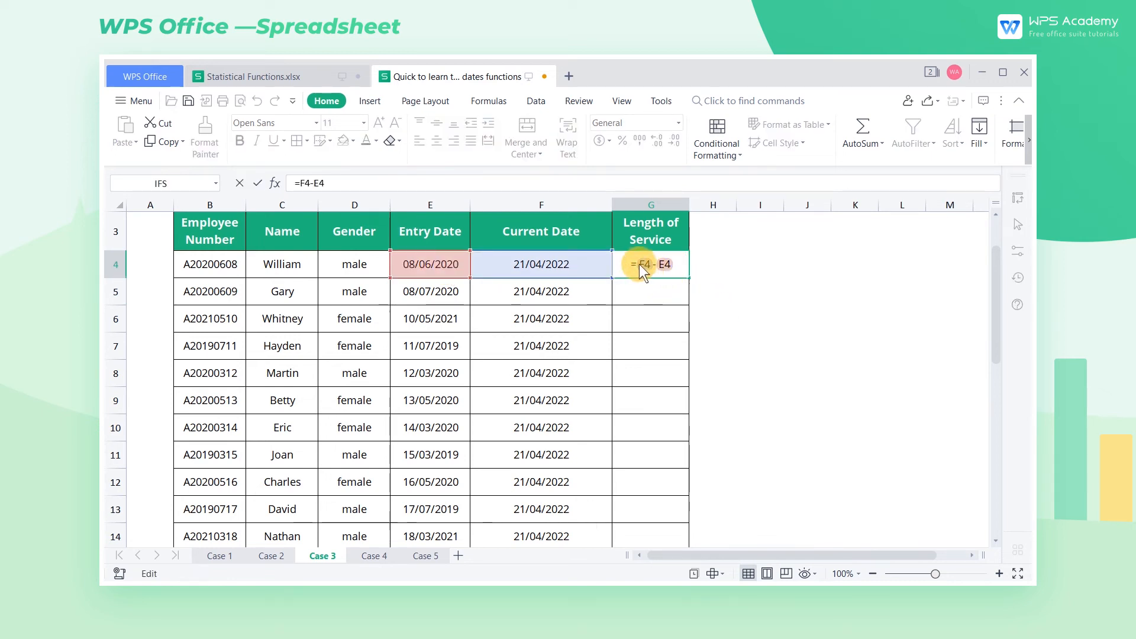
type("(")
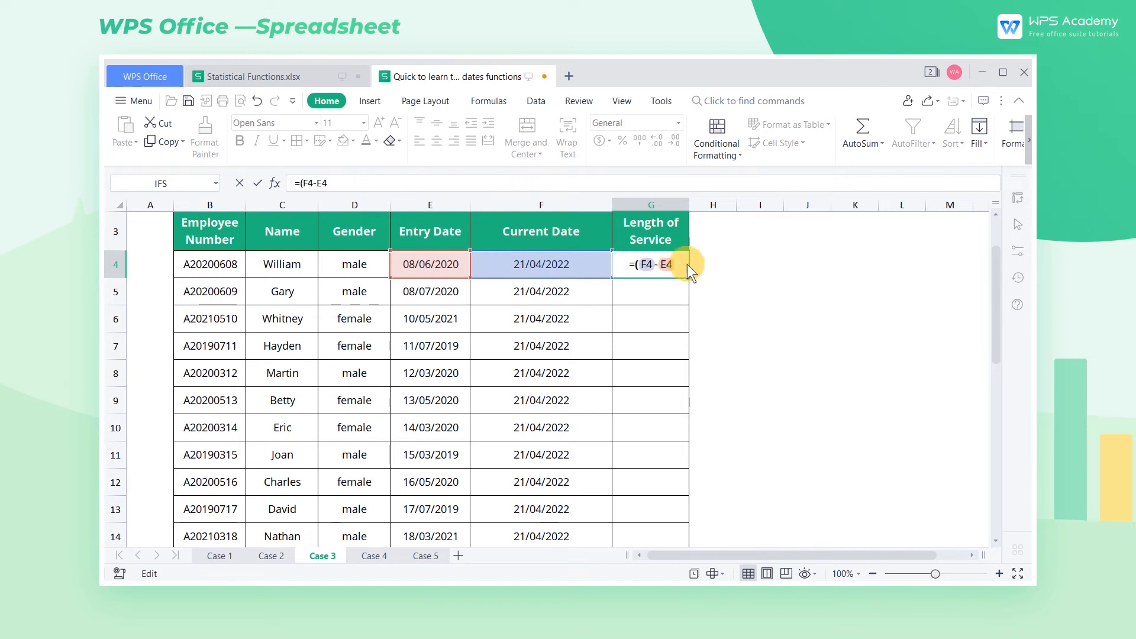
left_click(687, 265)
type(")/365")
key("Return")
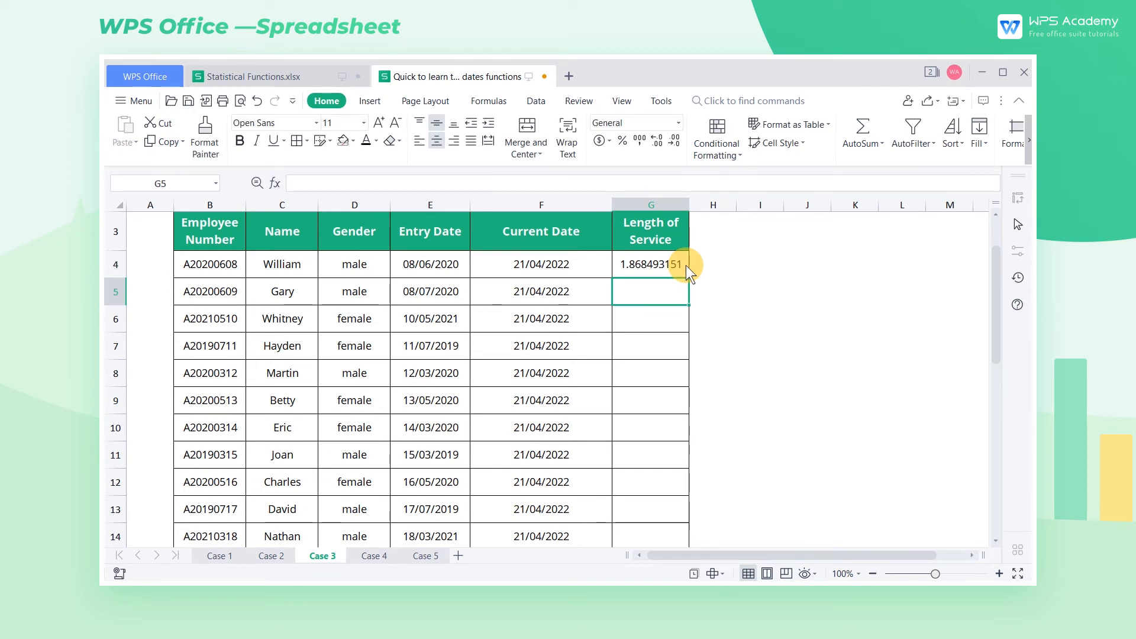
- Replace the formula in G4 with a DATEDIF using E4 as the start date and F4 as the end date
left_click(677, 264)
key("Delete")
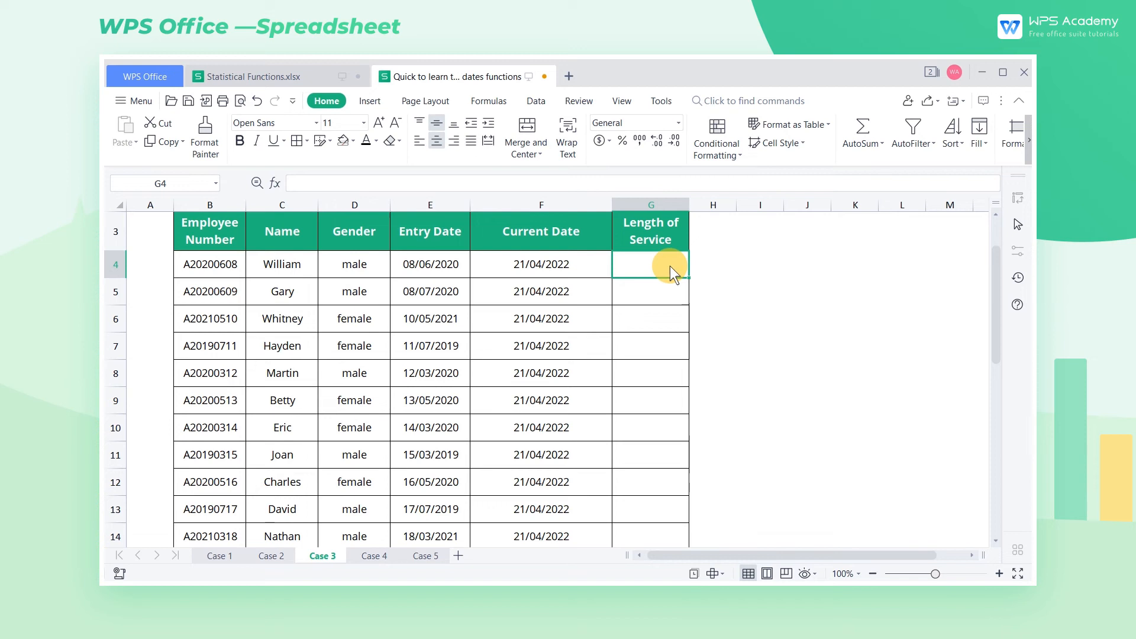
type("=")
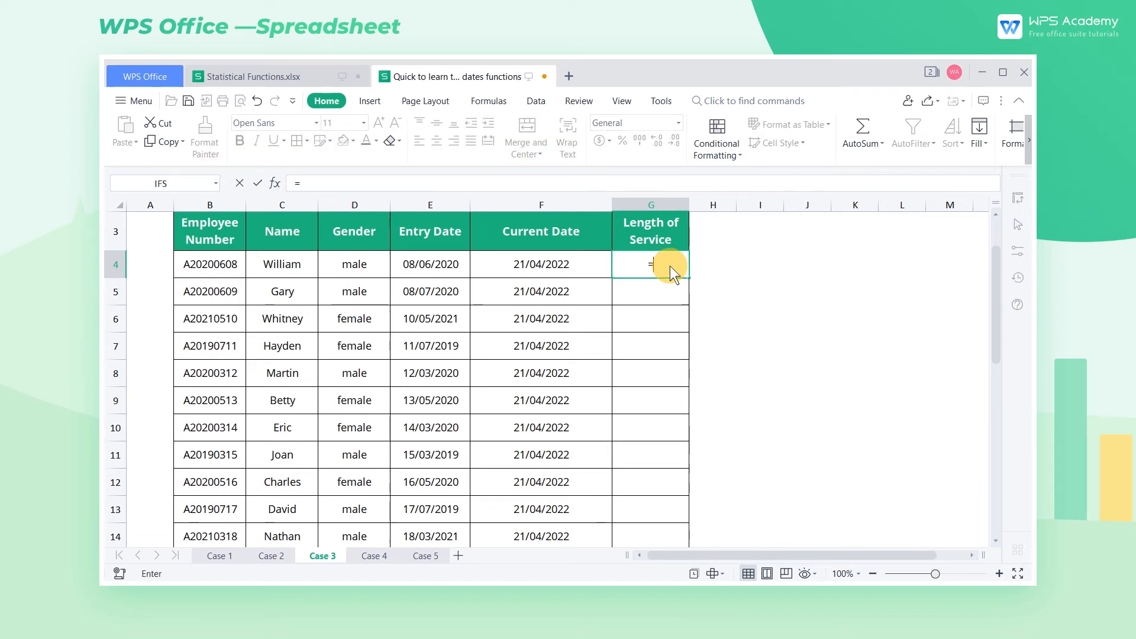
type("date")
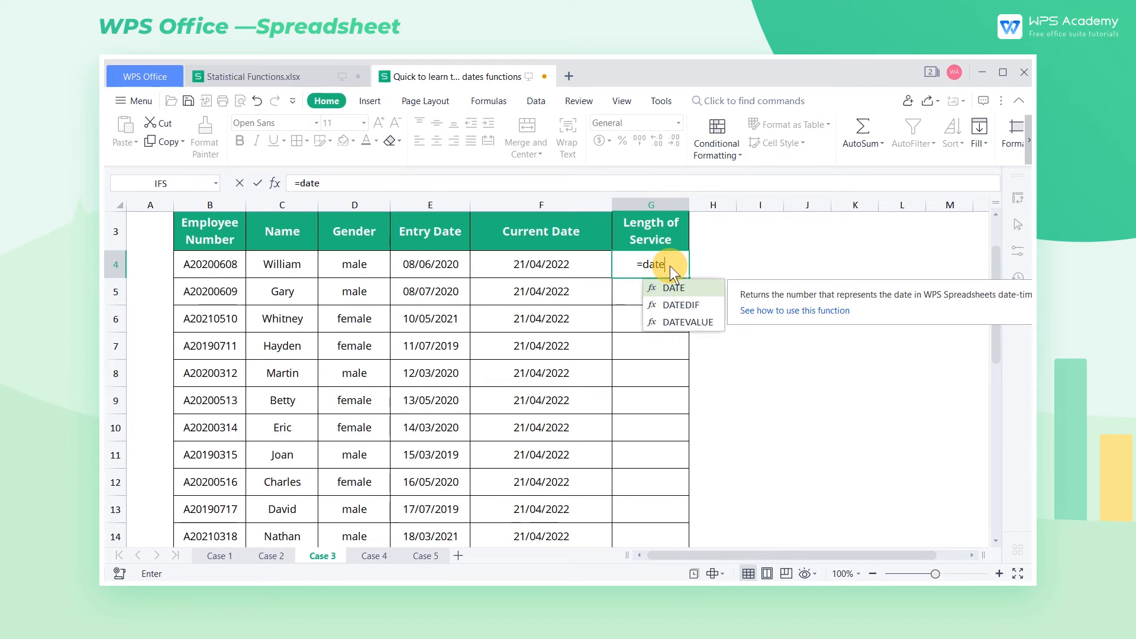
key("Down")
key("Tab")
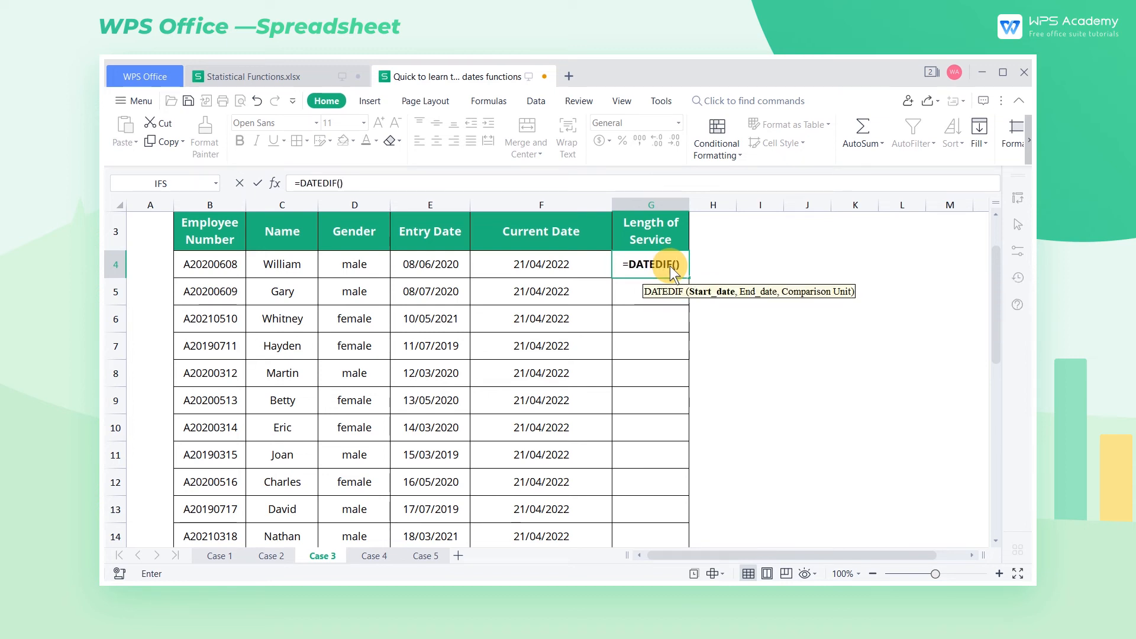
left_click(451, 274)
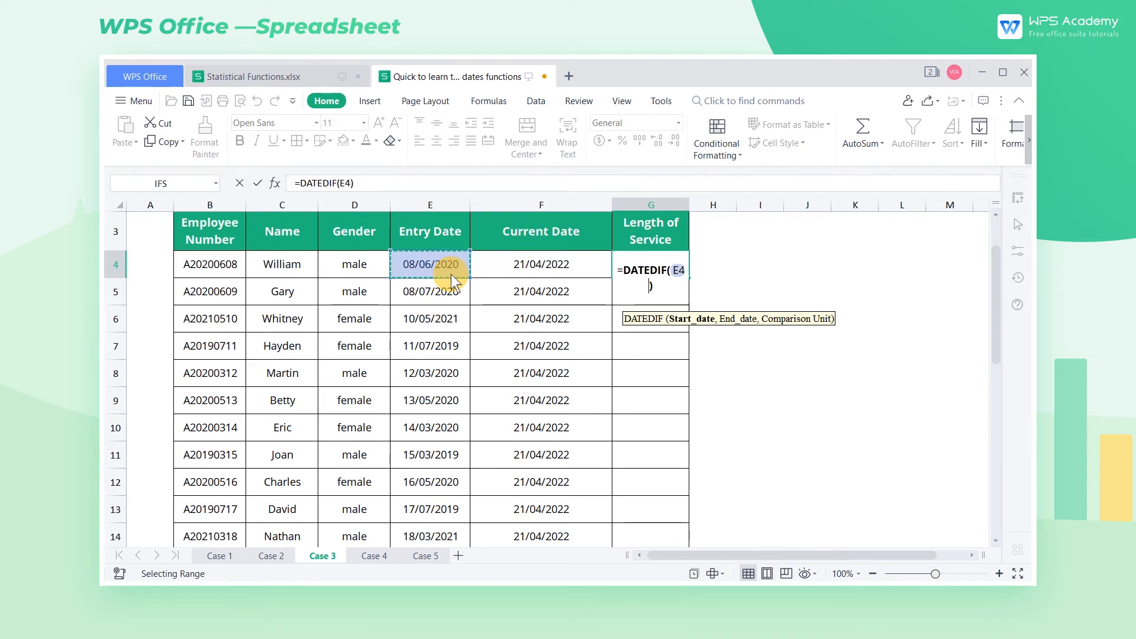
type(",")
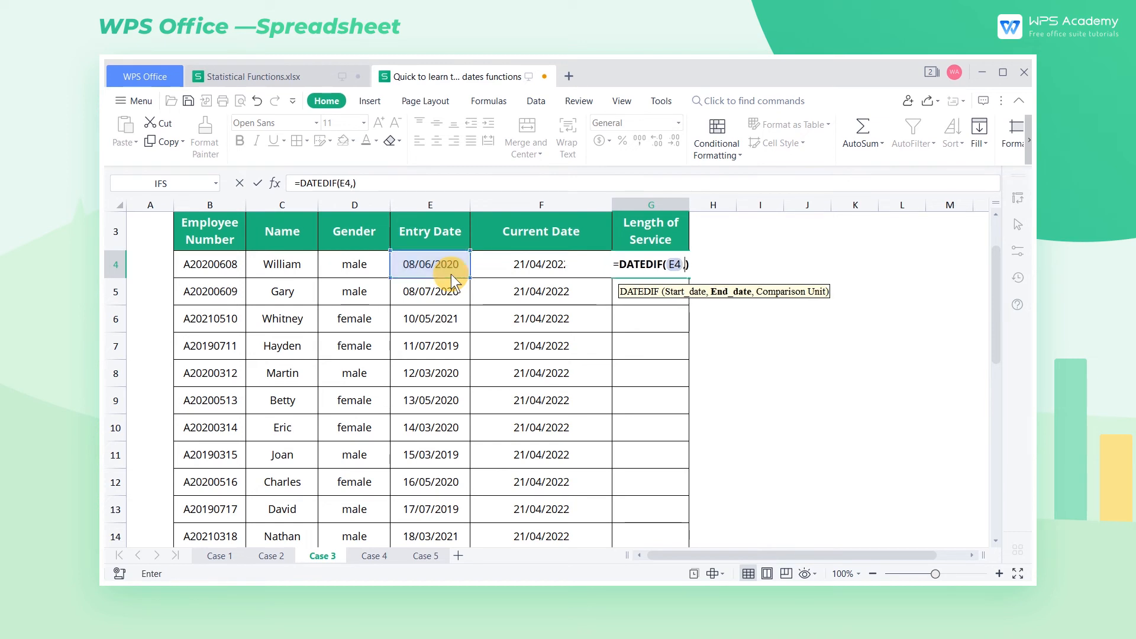
left_click(536, 264)
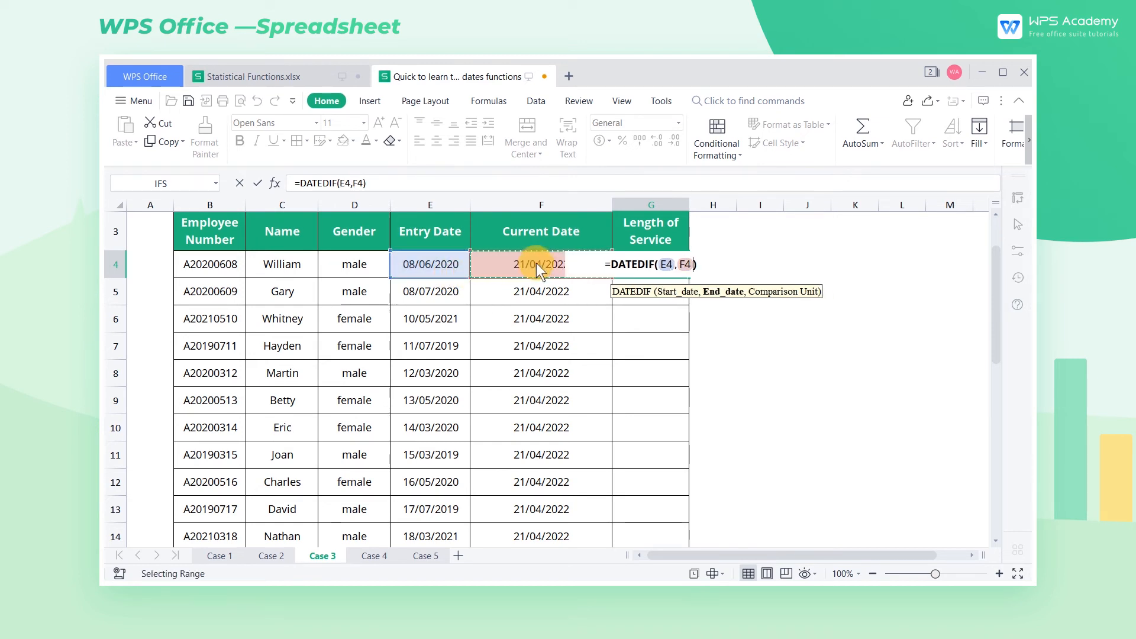
type(",")
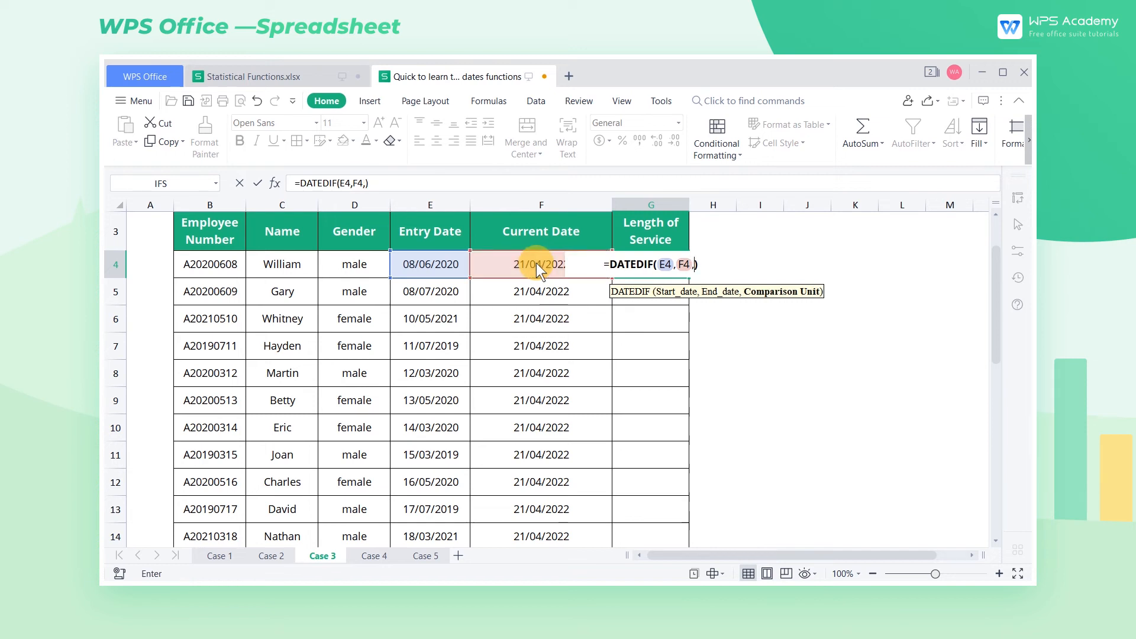
- Consult the DATEDIF code table below the employee list and complete the G4 formula with the comparison unit "Y"
left_click_drag(997, 260, 1002, 386)
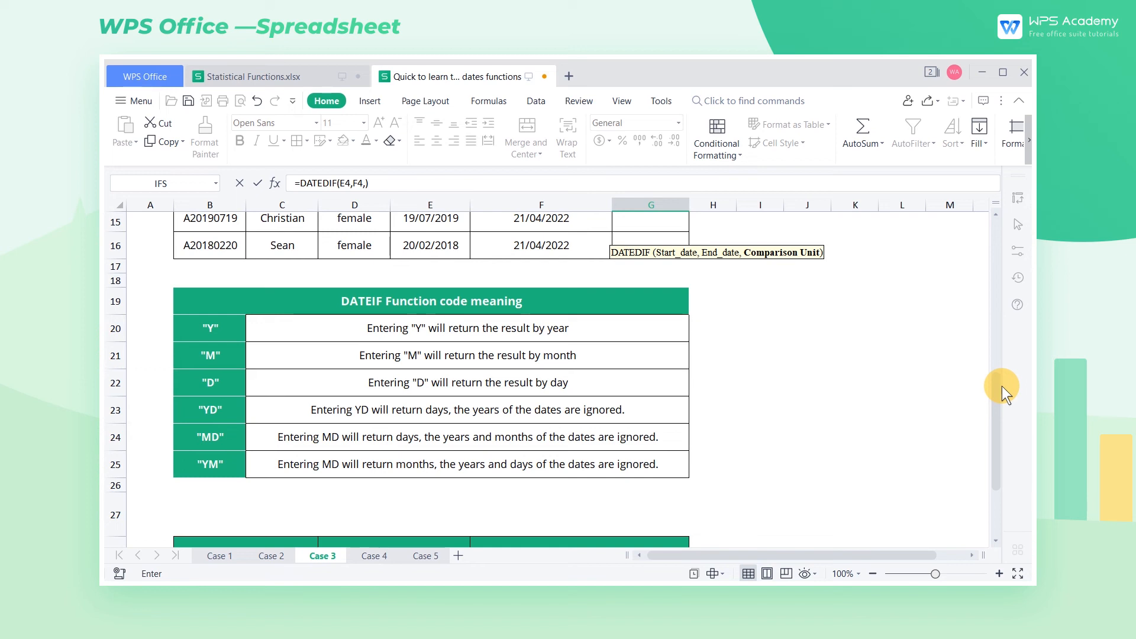
left_click(365, 186)
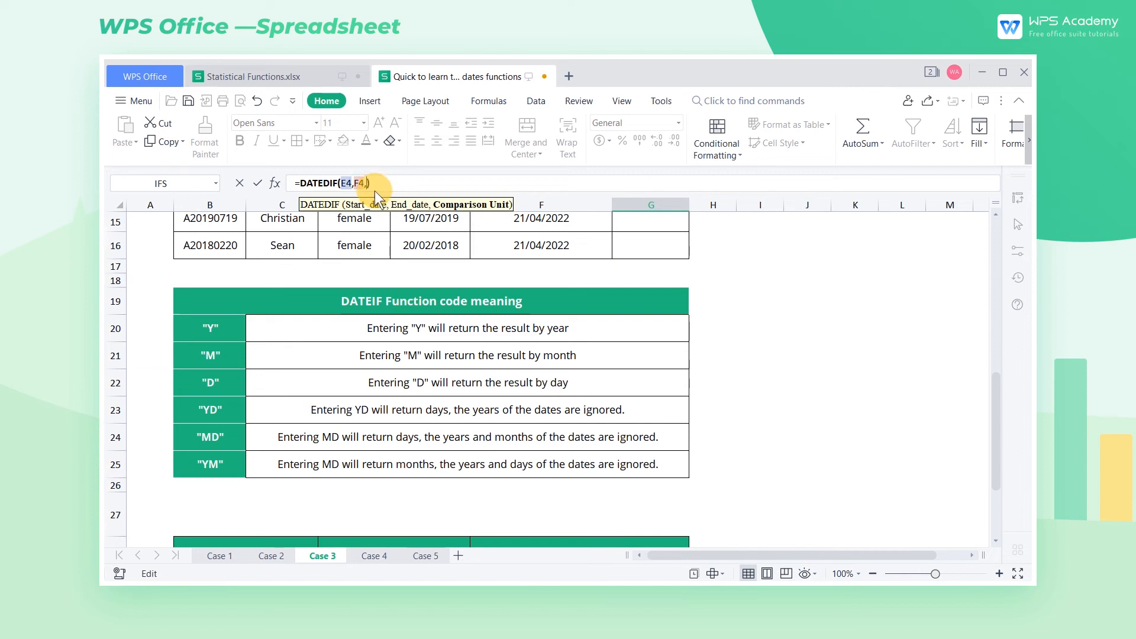
type("\"Y\"")
key("Return")
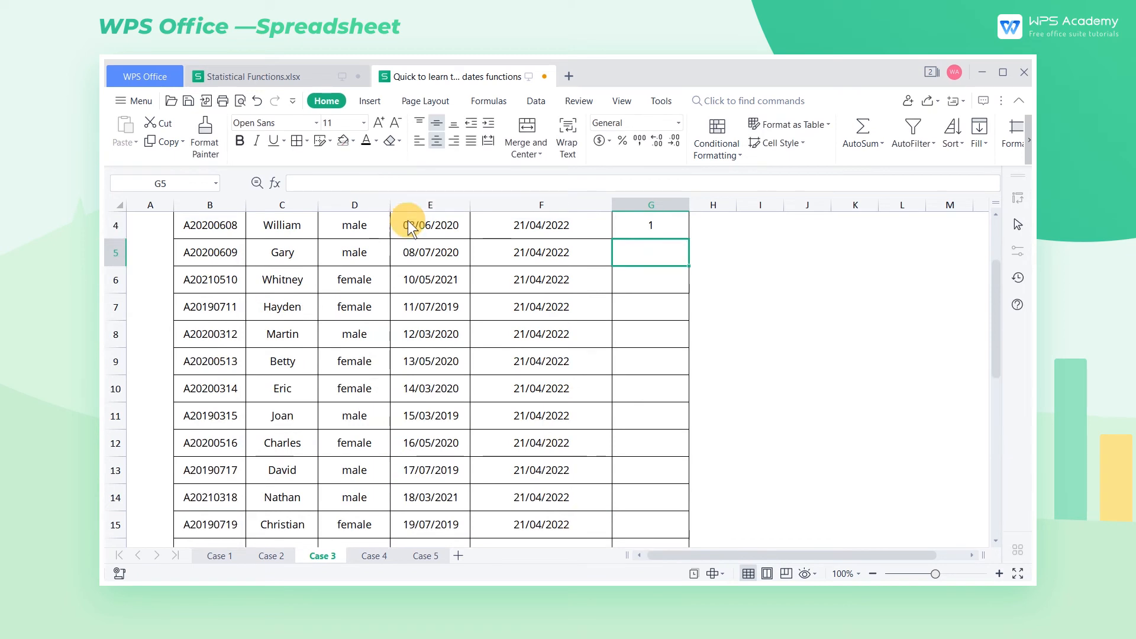
- Fill the DATEDIF formula from G4 down the Length of Service column to the last employee
scroll(763, 301, "up", 1)
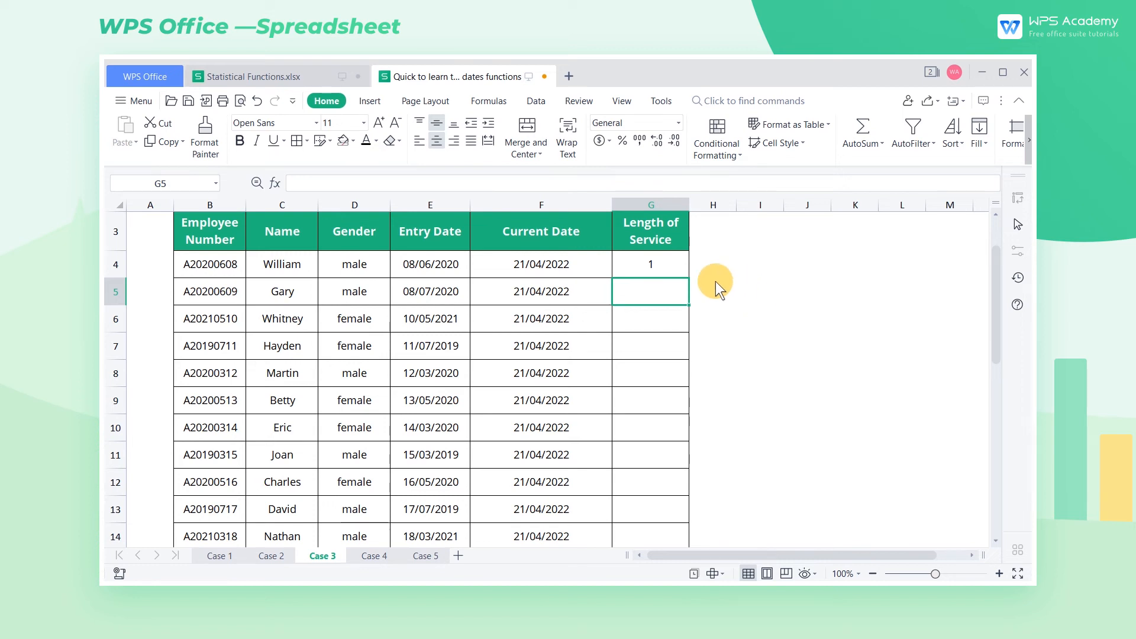
left_click(684, 267)
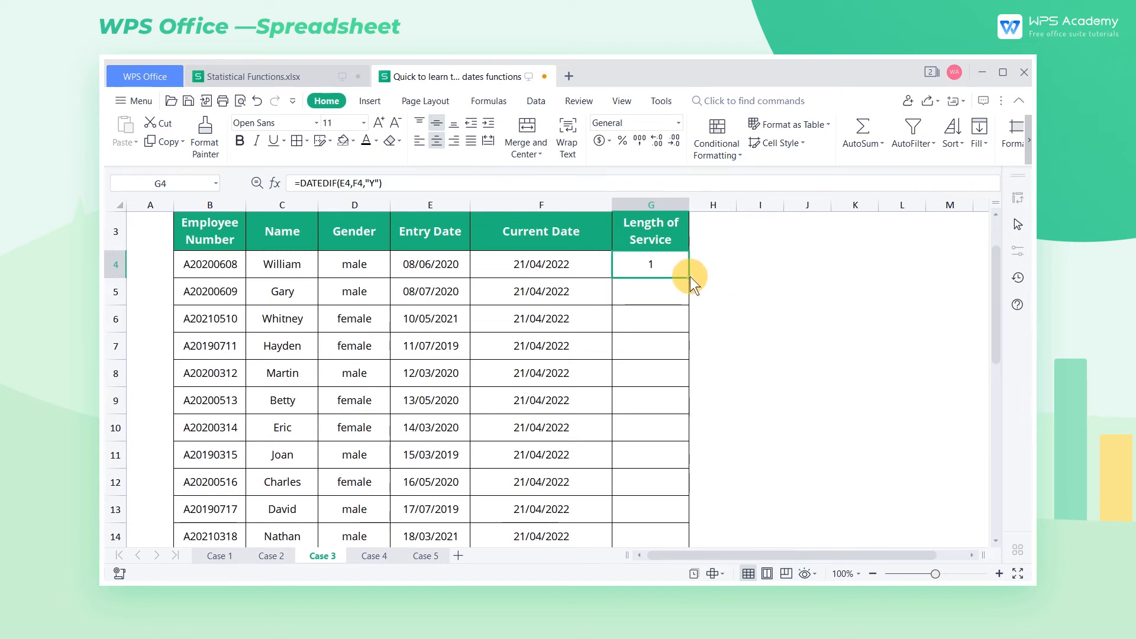
double_click(690, 277)
scroll(756, 376, "down", 3)
scroll(794, 404, "up", 3)
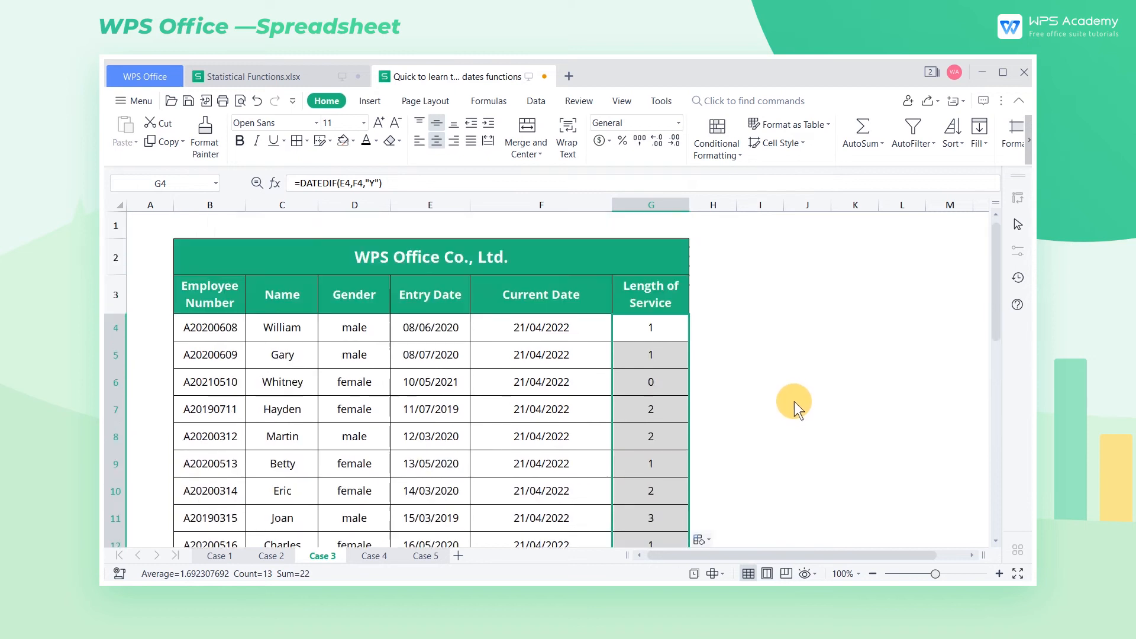
left_click(661, 328)
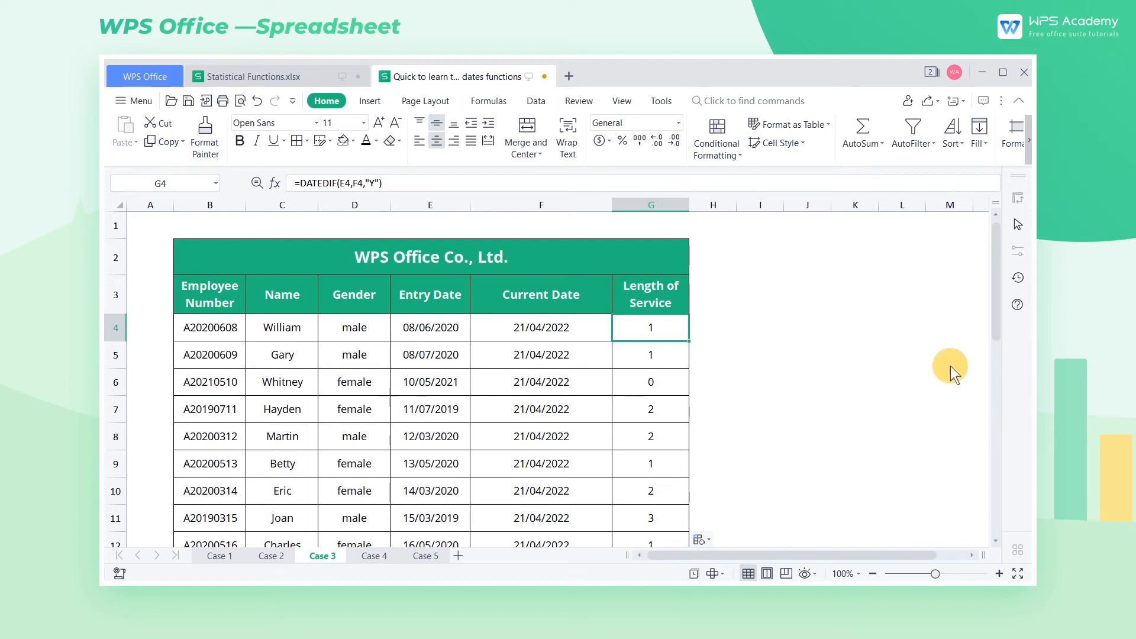
- Examine the "MD", "YM" and "YD" DATEDIF examples in rows 28 to 31, including the dates in B28 and D28
left_click_drag(998, 248, 998, 445)
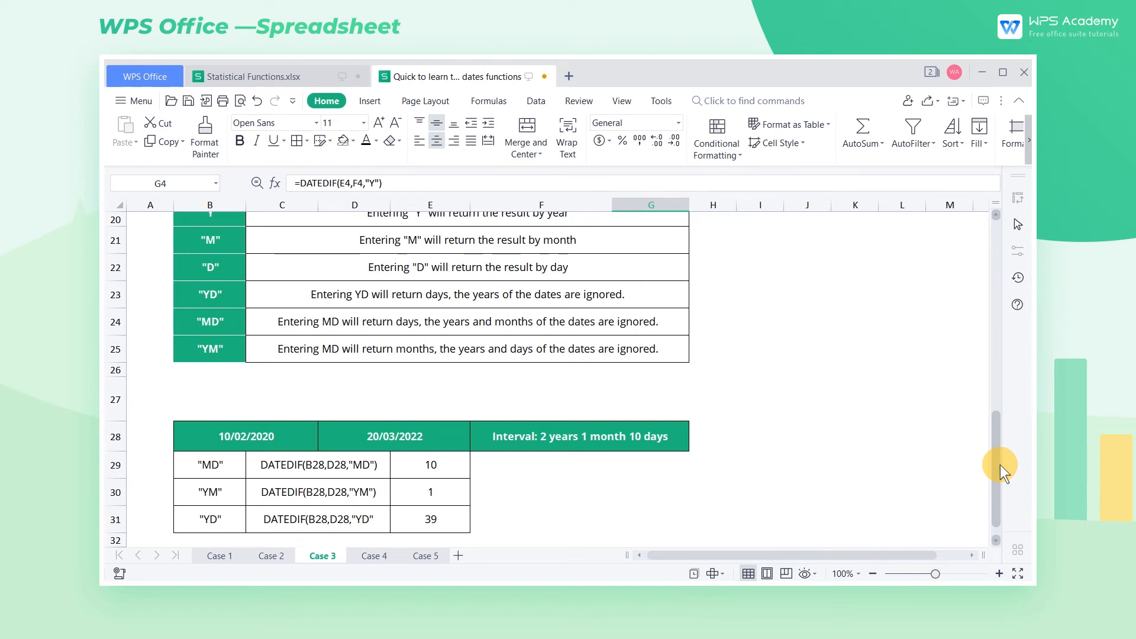
left_click(280, 435)
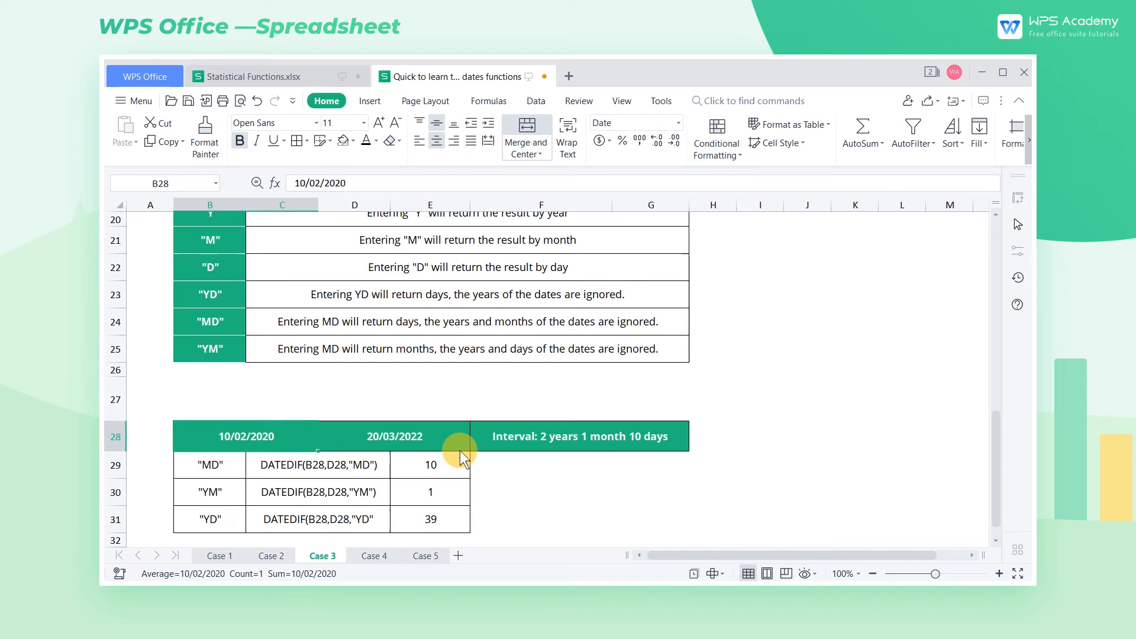
left_click(453, 441)
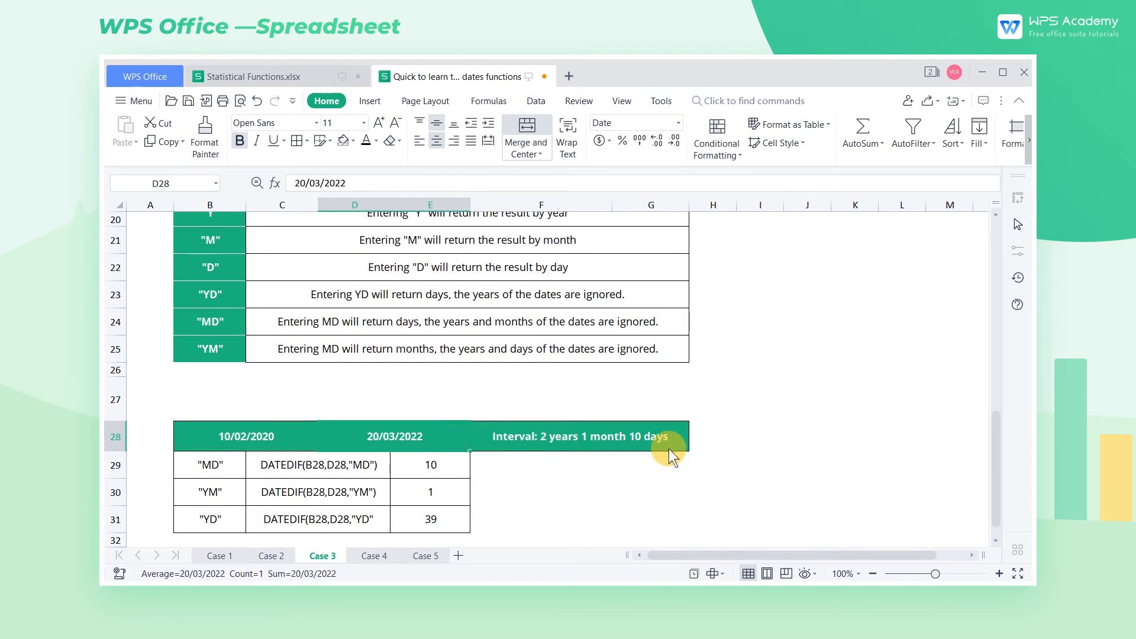
left_click(742, 467)
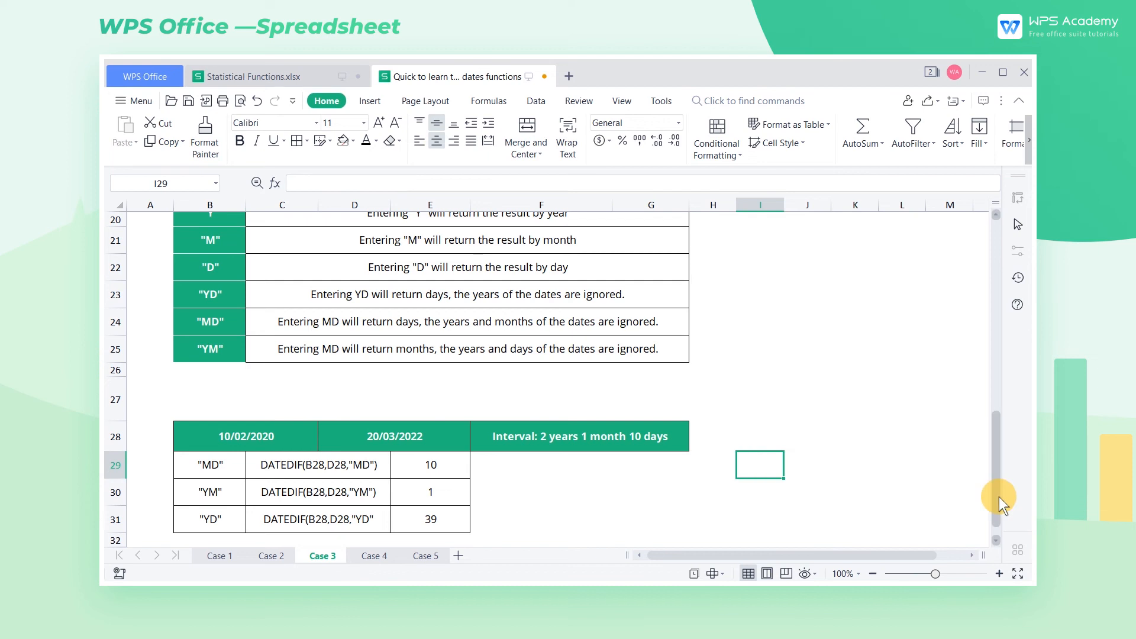
- Review the DATEDIF formulas in G4, H4 and I4 for the length of service, month and day columns
left_click_drag(998, 497, 1014, 288)
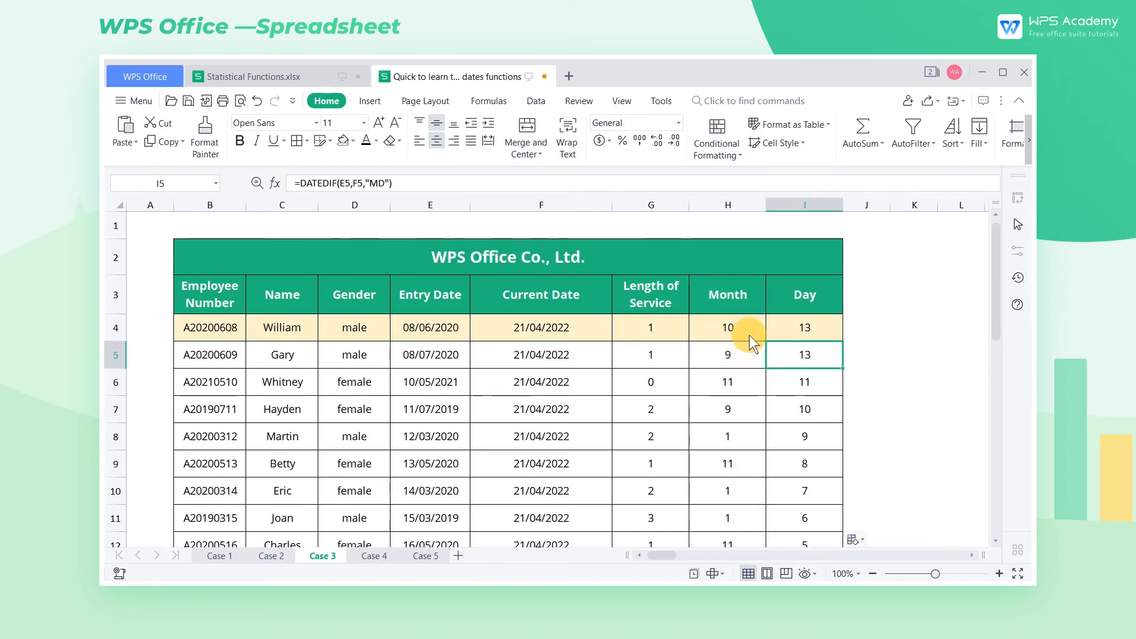
double_click(665, 327)
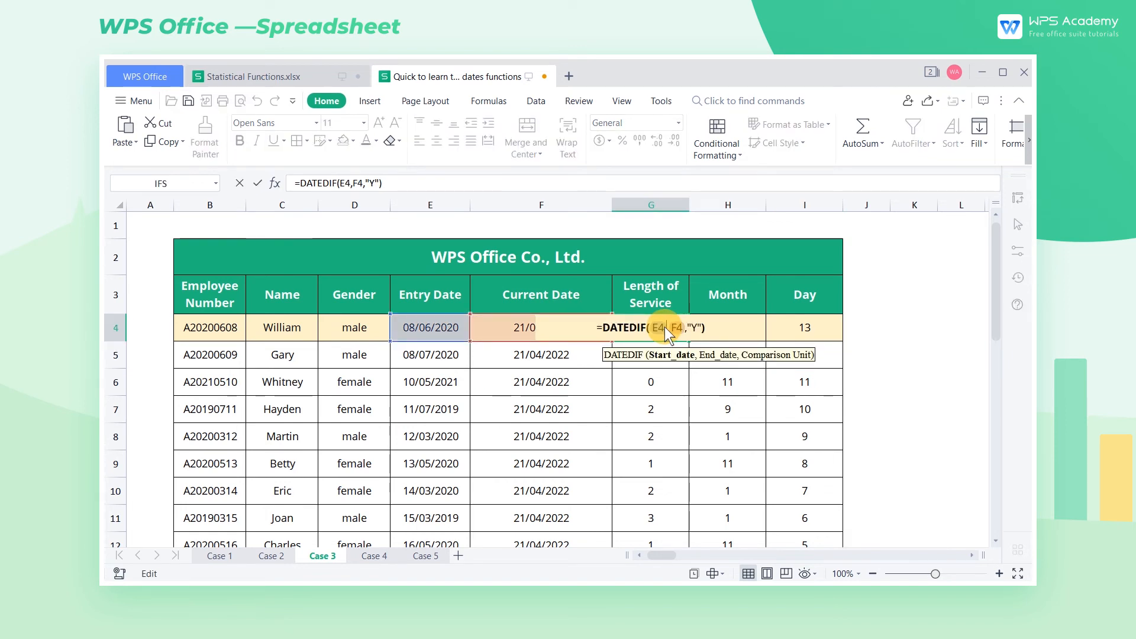
key("Escape")
double_click(742, 332)
key("Escape")
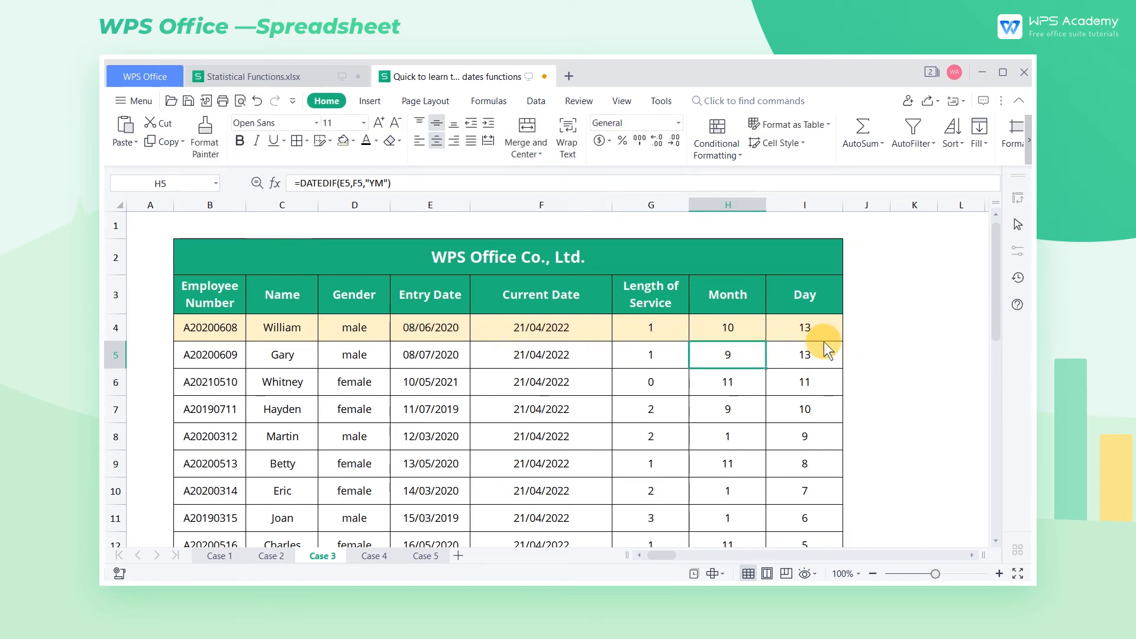
double_click(824, 338)
key("Return")
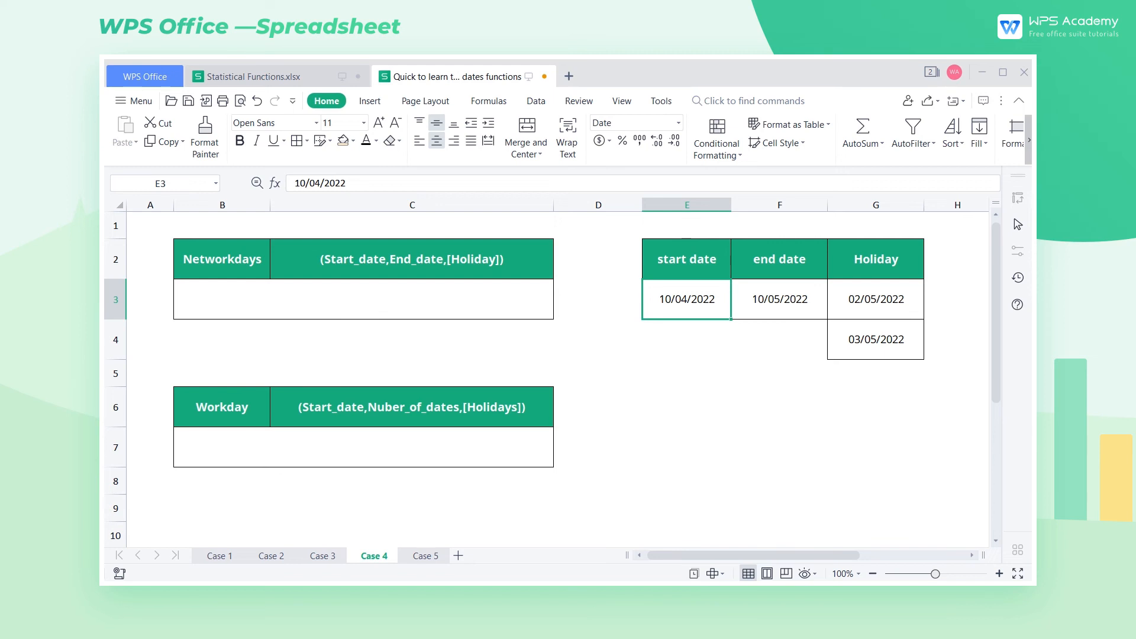
- Enter a NETWORKDAYS formula in B3 of the Case 4 sheet with E3 as start date and F3 as end date
left_click(322, 299)
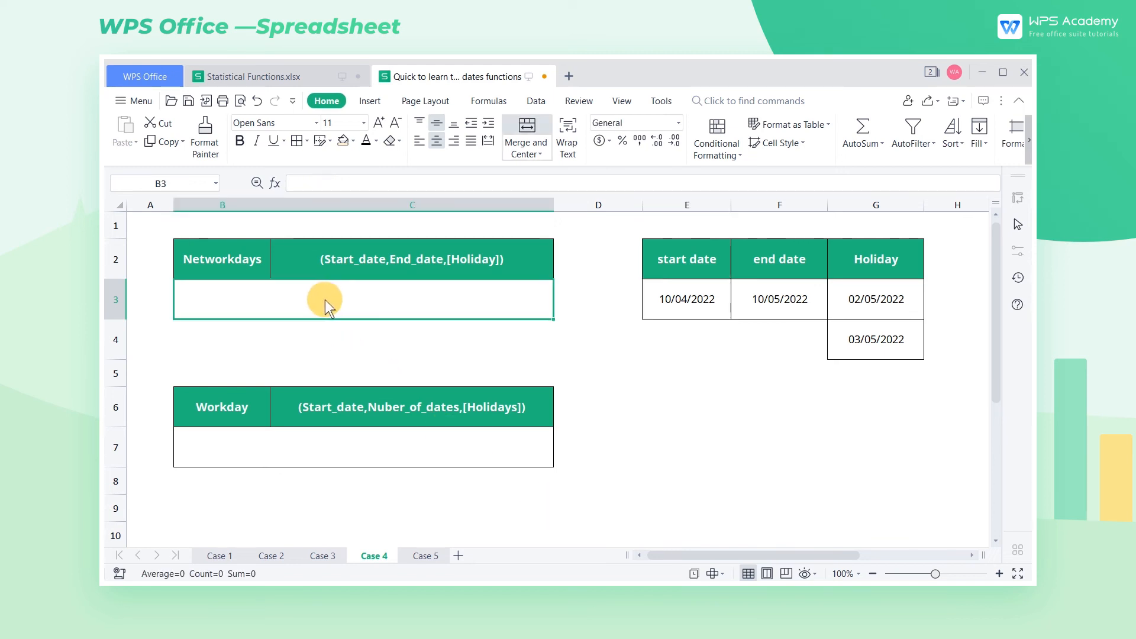
type("=net")
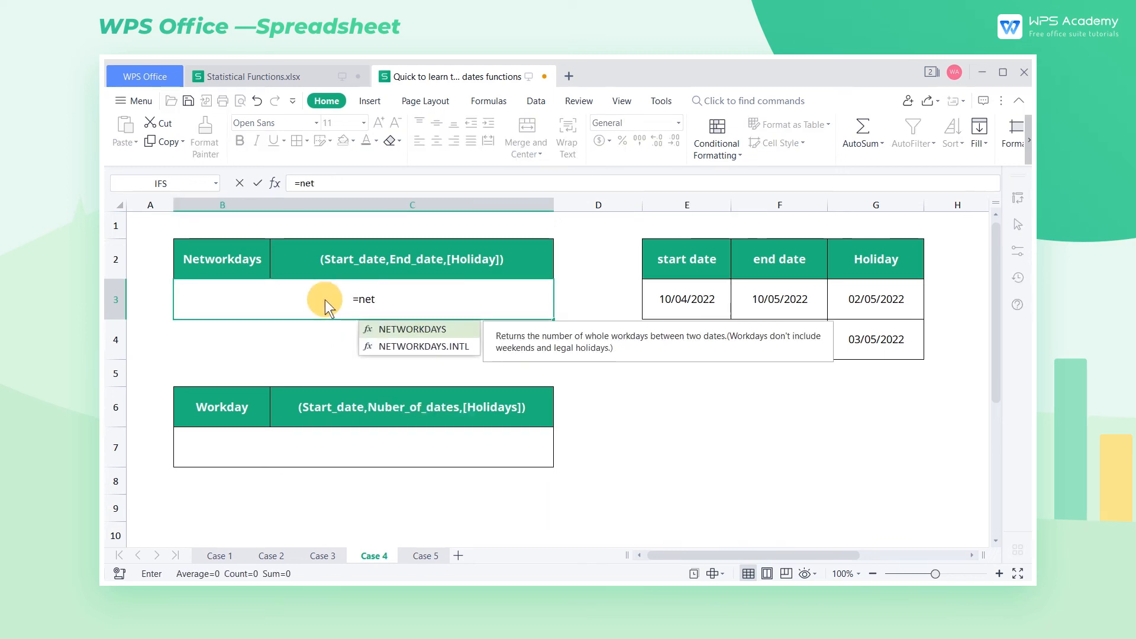
key("Tab")
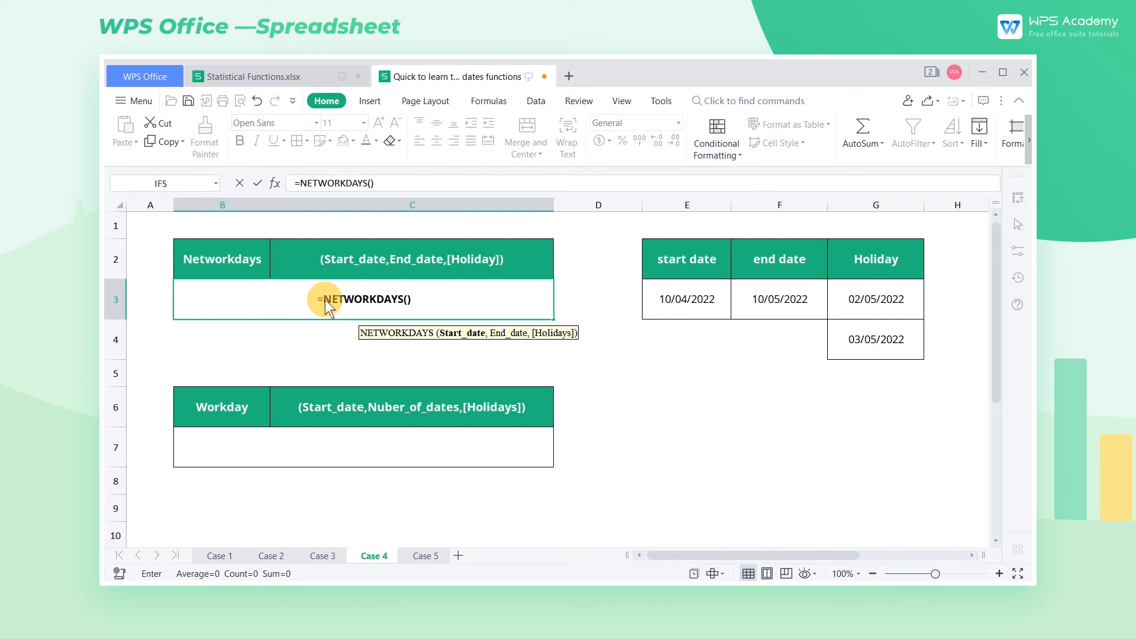
left_click(670, 303)
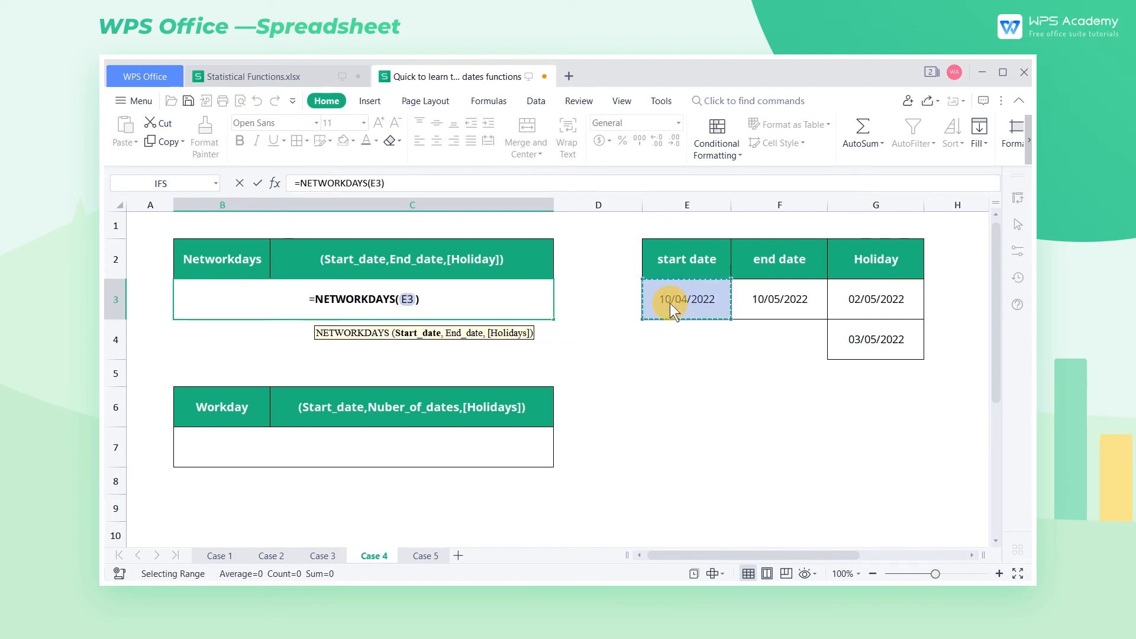
type(",")
left_click(766, 298)
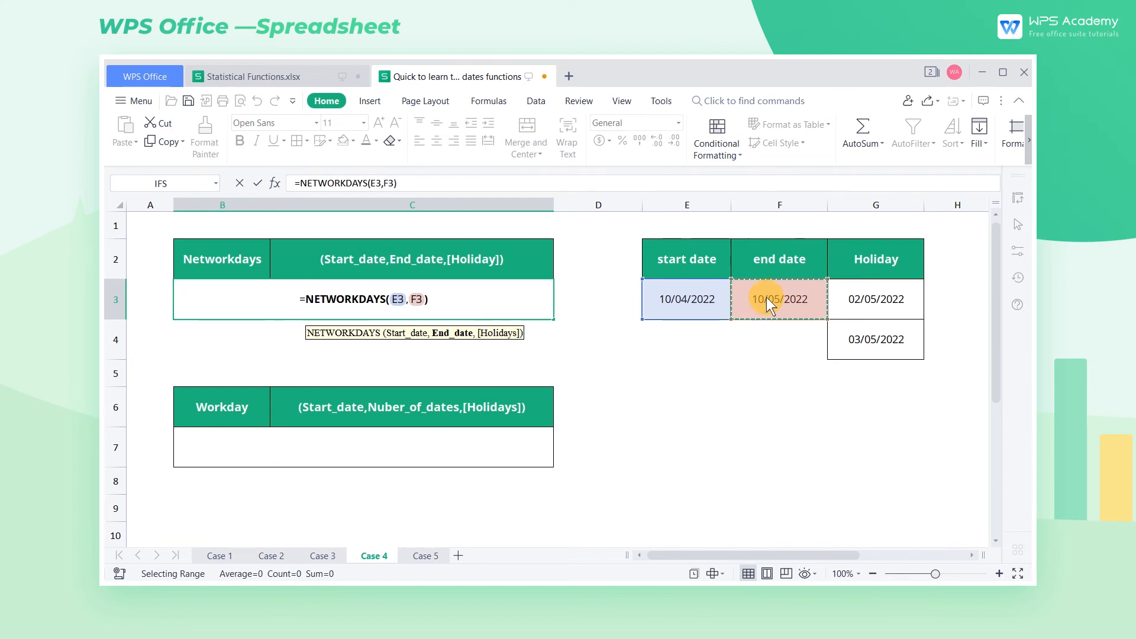
key("Return")
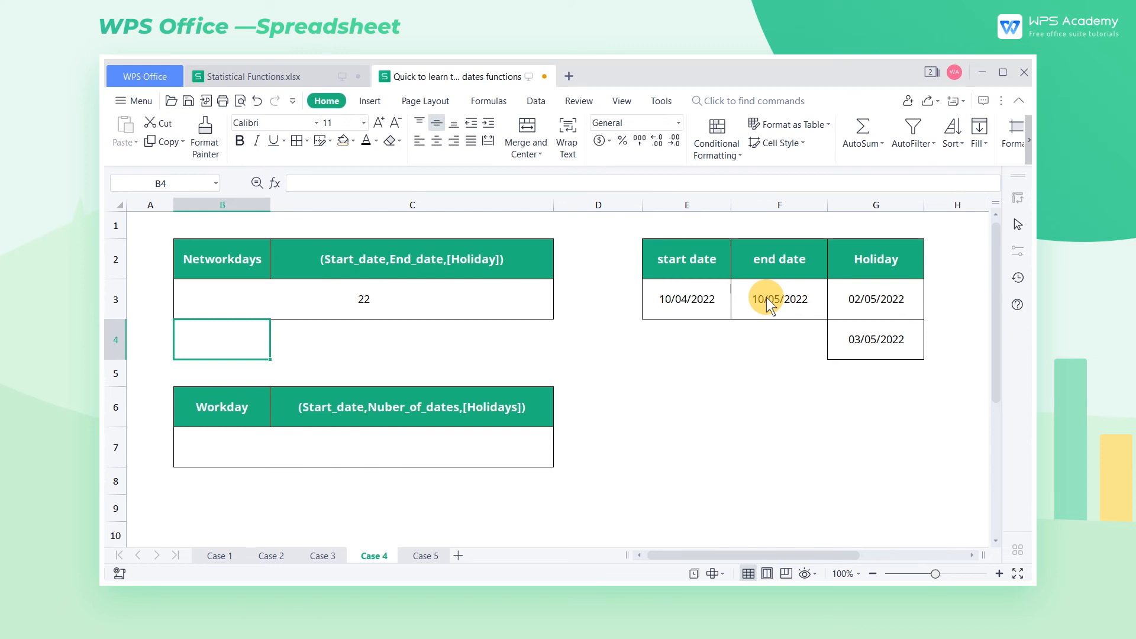
- Add the holiday range G3:G4 as the third argument of the NETWORKDAYS formula in B3
left_click(420, 302)
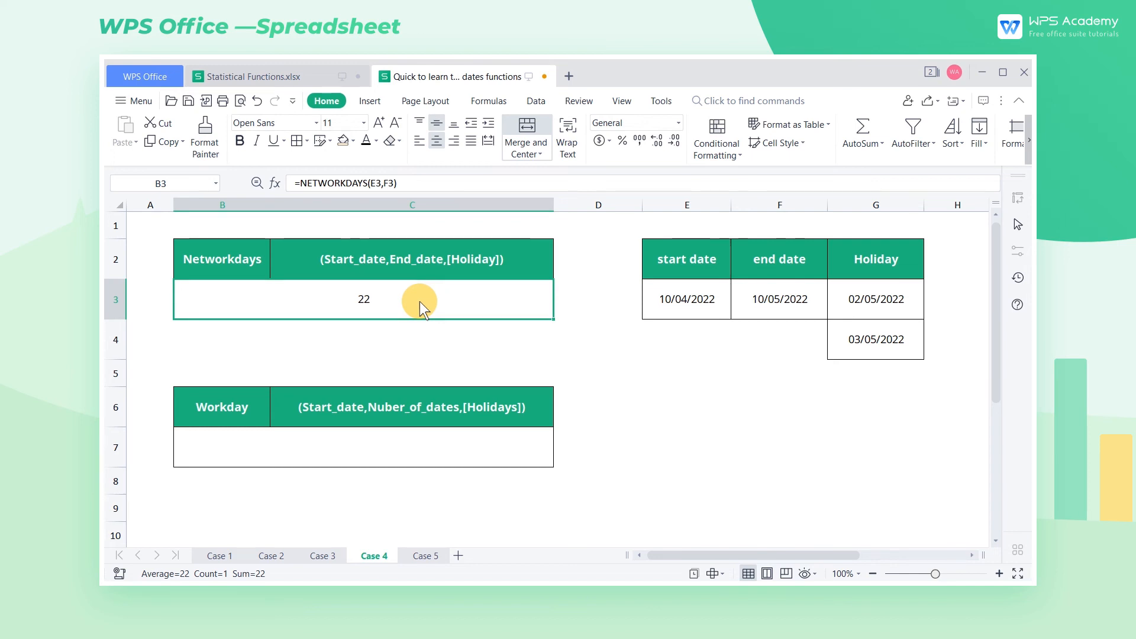
double_click(420, 301)
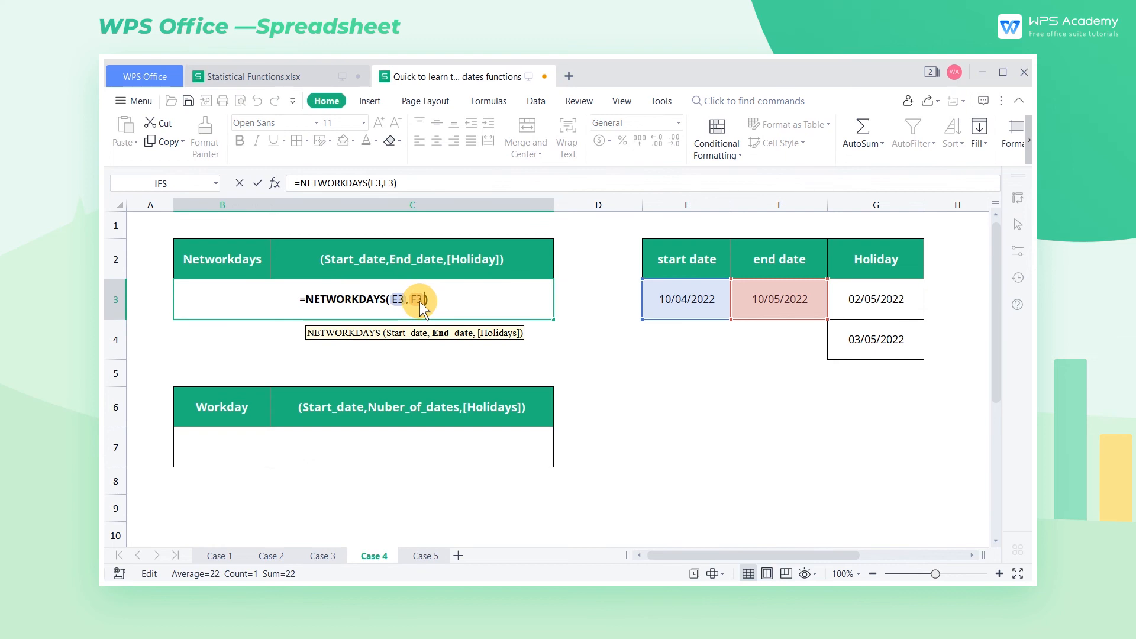
type(",")
left_click_drag(879, 303, 881, 346)
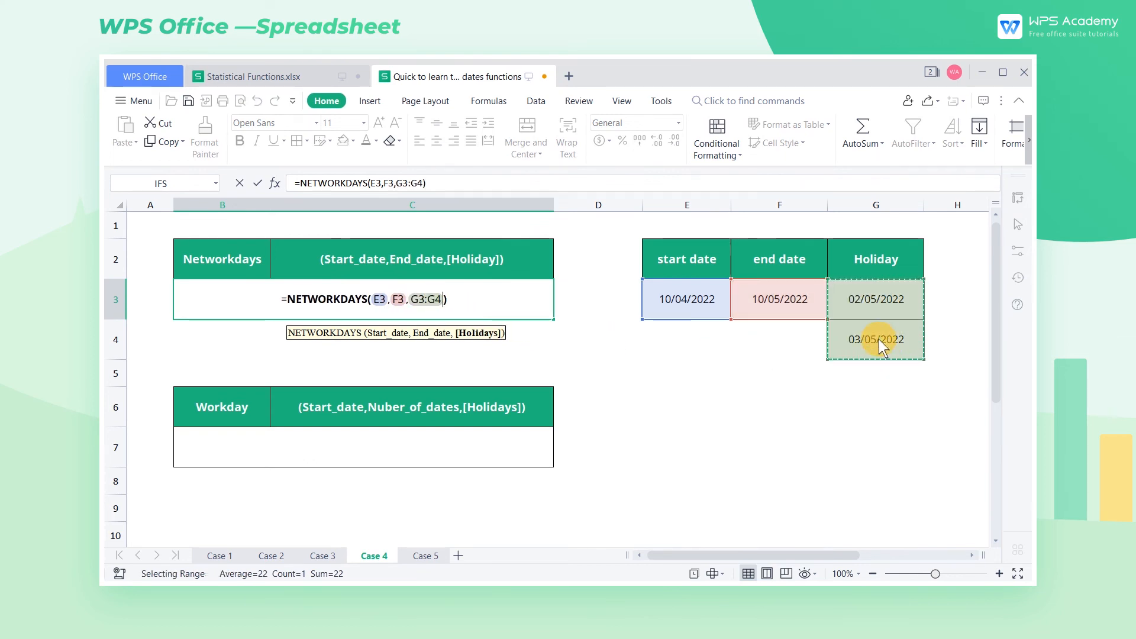
key("Return")
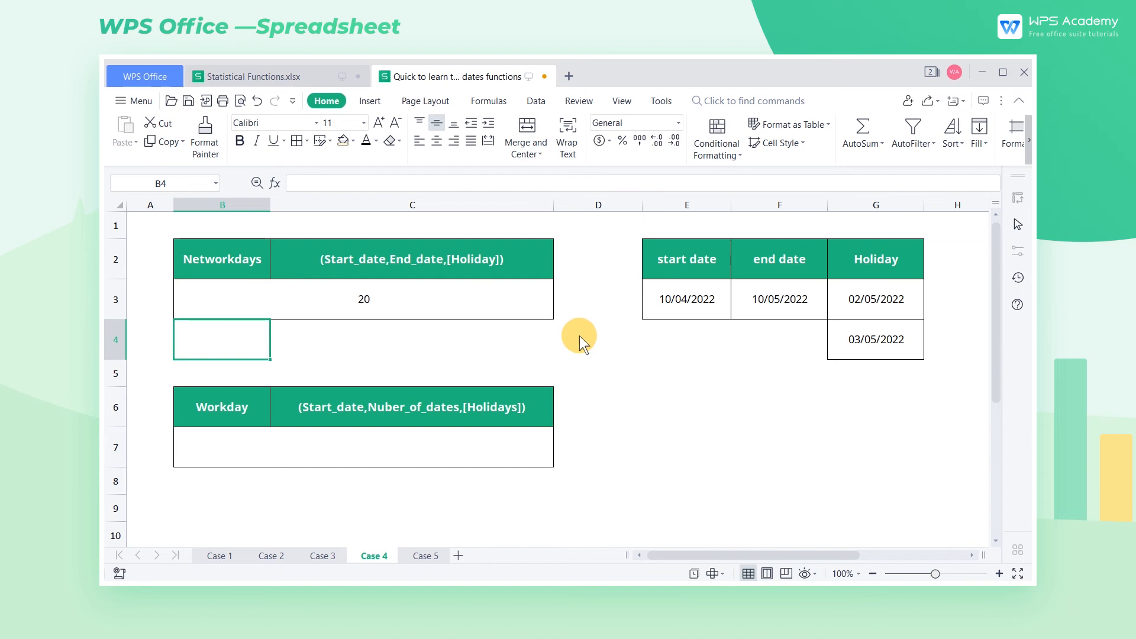
- Enter a WORKDAY formula in B7 with E3 as the start date and 22 as the number of days
left_click(462, 449)
type("=wor")
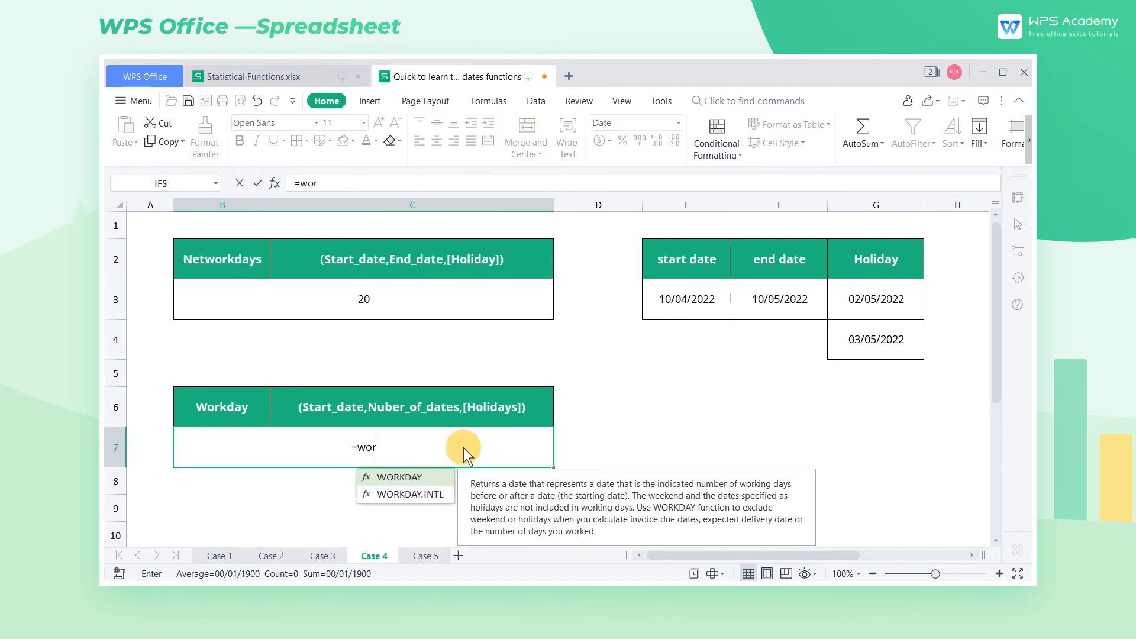
key("Tab")
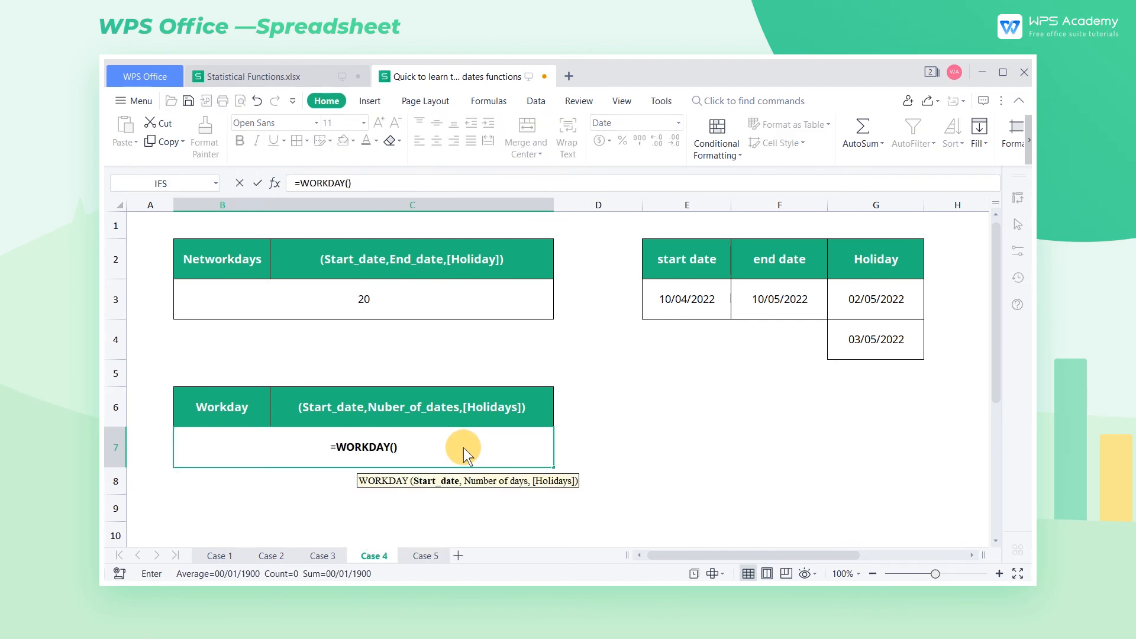
left_click(686, 302)
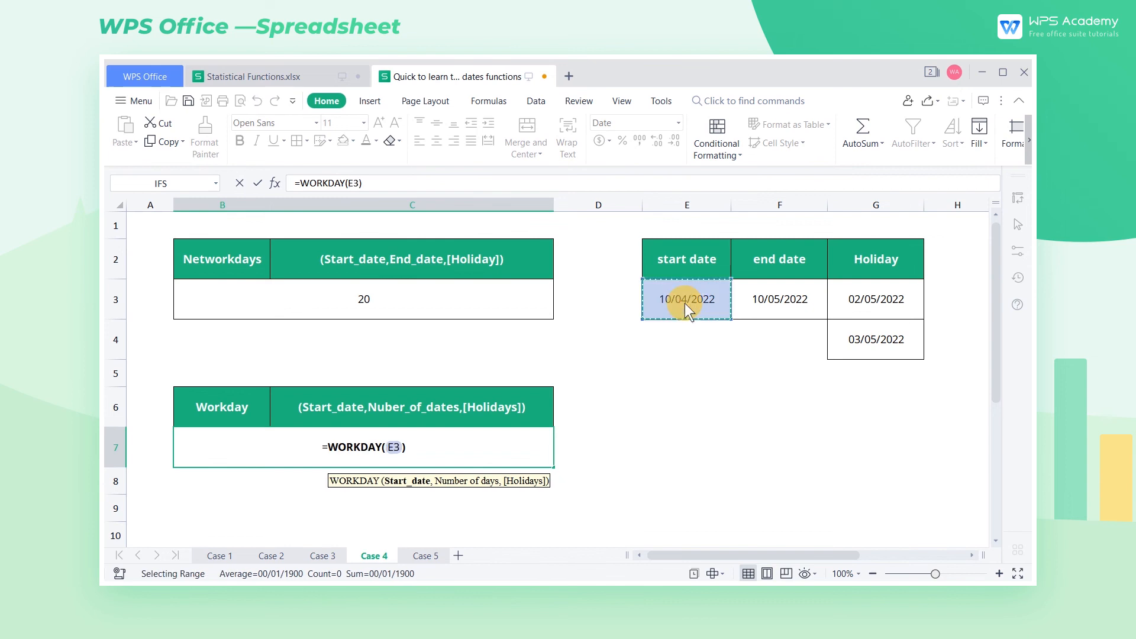
type(",")
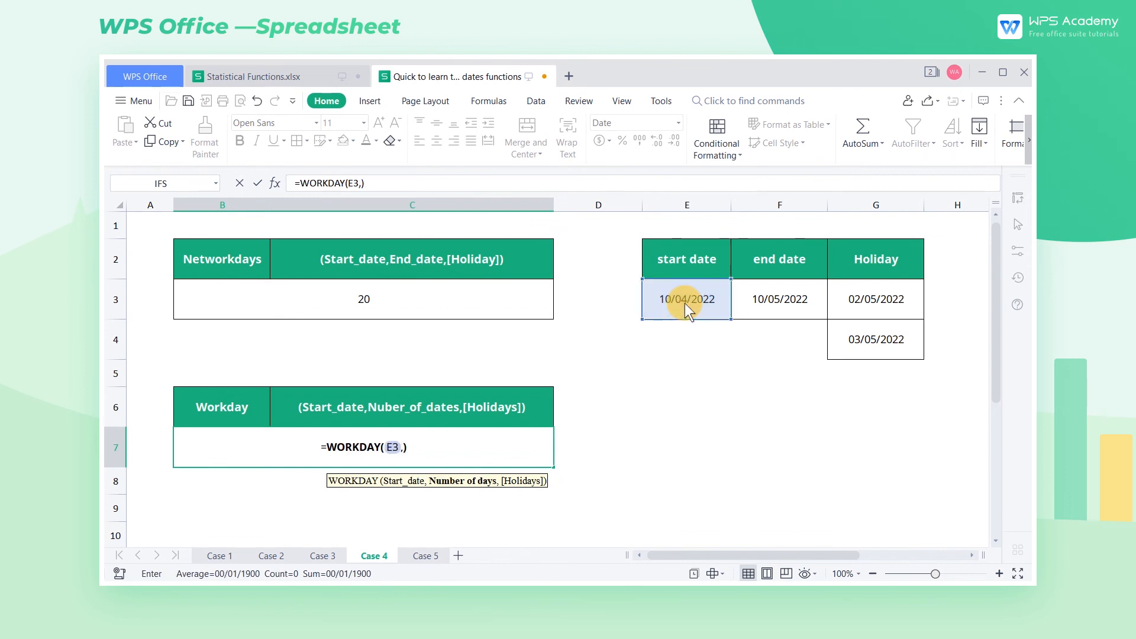
type("22")
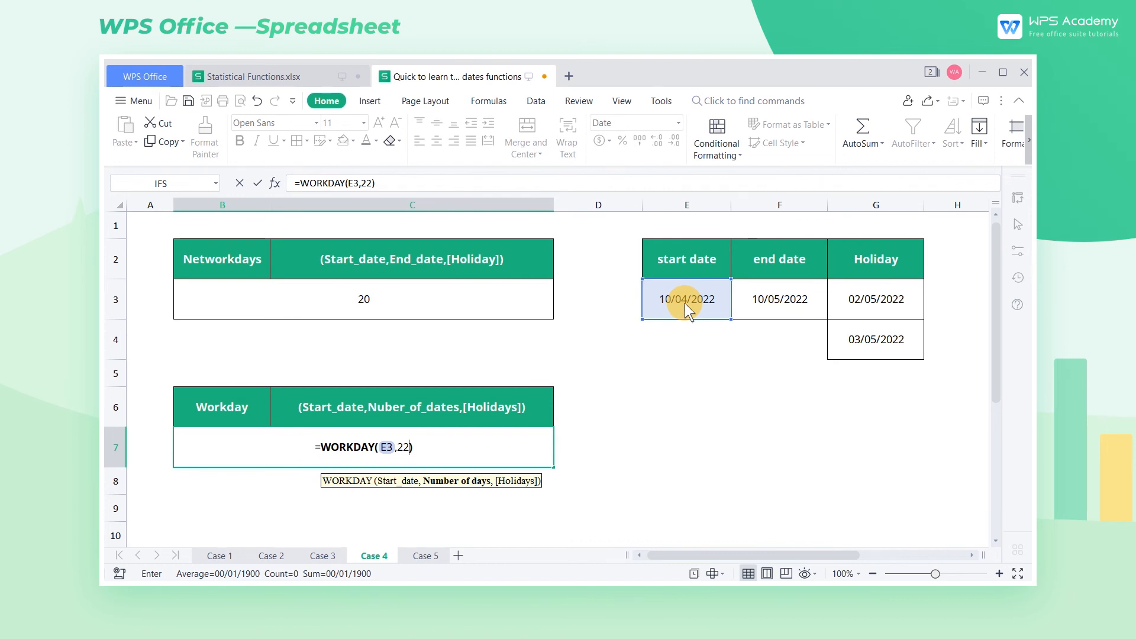
key("Return")
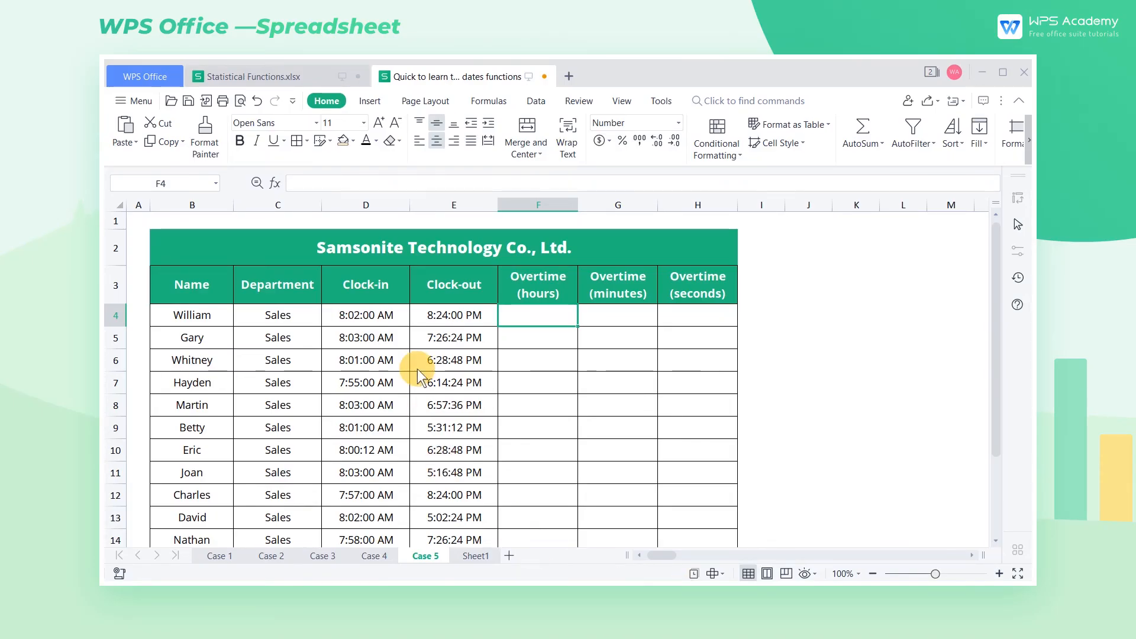
- Enter a formula in F4 of the Case 5 sheet that subtracts clock-in D4 and "2:00:00" from clock-out E4
left_click(379, 207)
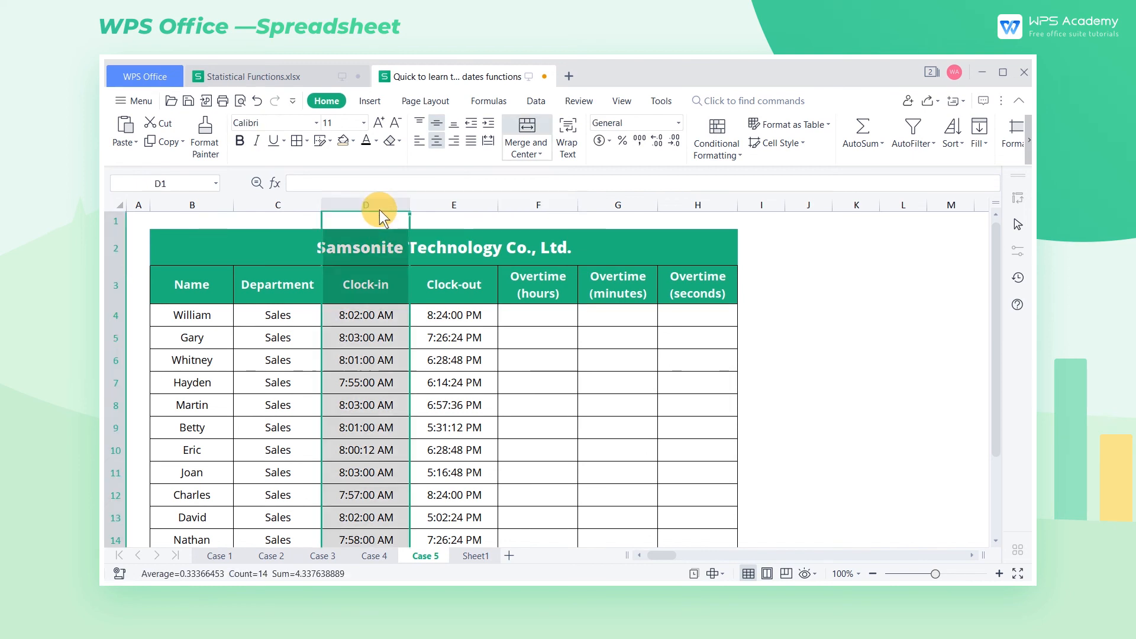
left_click(467, 204)
left_click(564, 319)
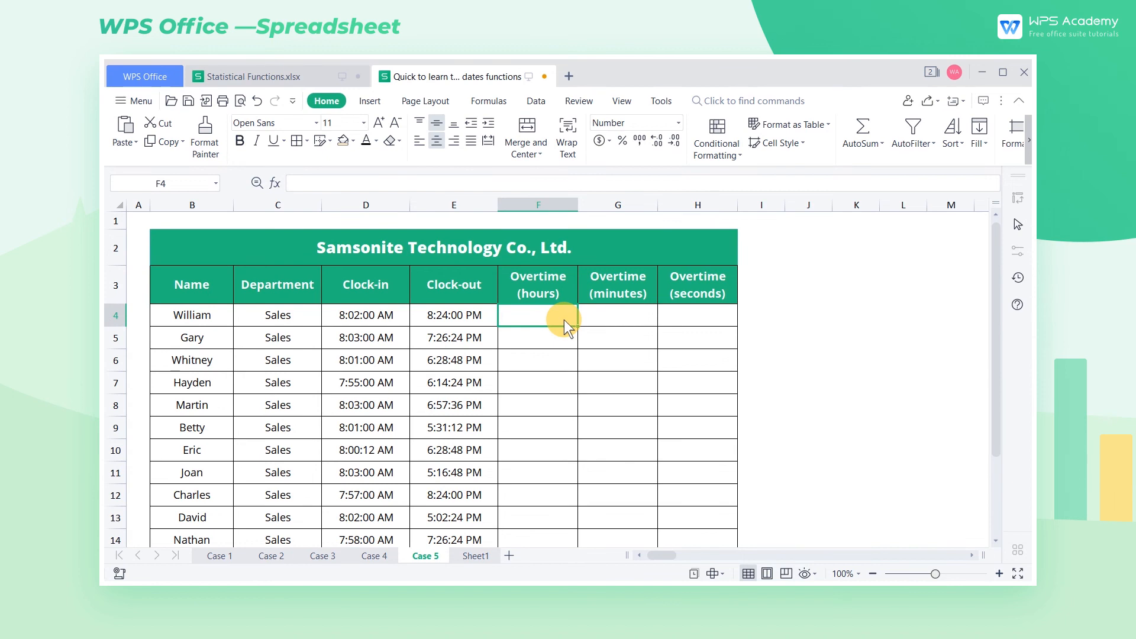
type("=")
left_click(463, 315)
type("-")
left_click(386, 316)
type("-")
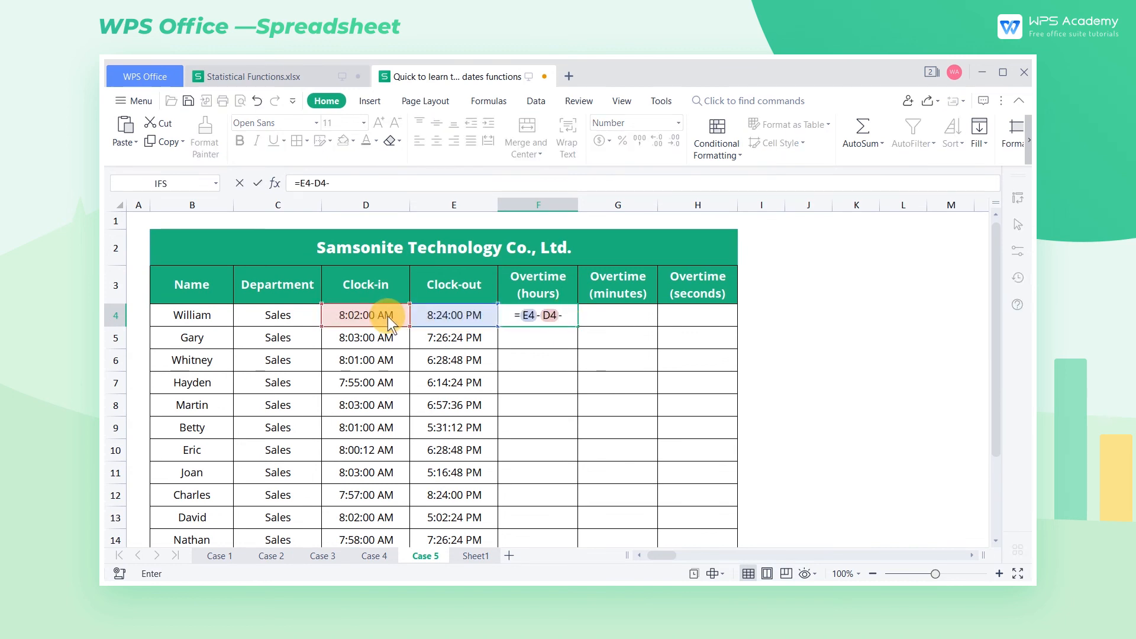
type("\"2:00:00\"")
key("Return")
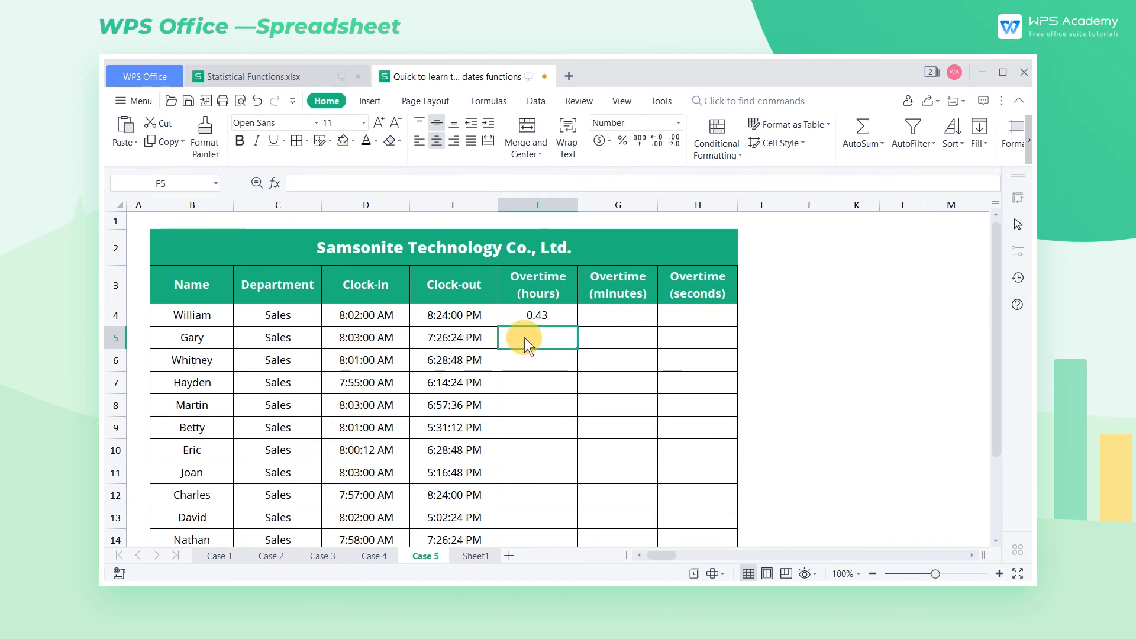
- Enclose the F4 time difference in parentheses, multiply it by 24, and fill it down the Overtime (hours) column
double_click(550, 322)
left_click(500, 314)
type("(")
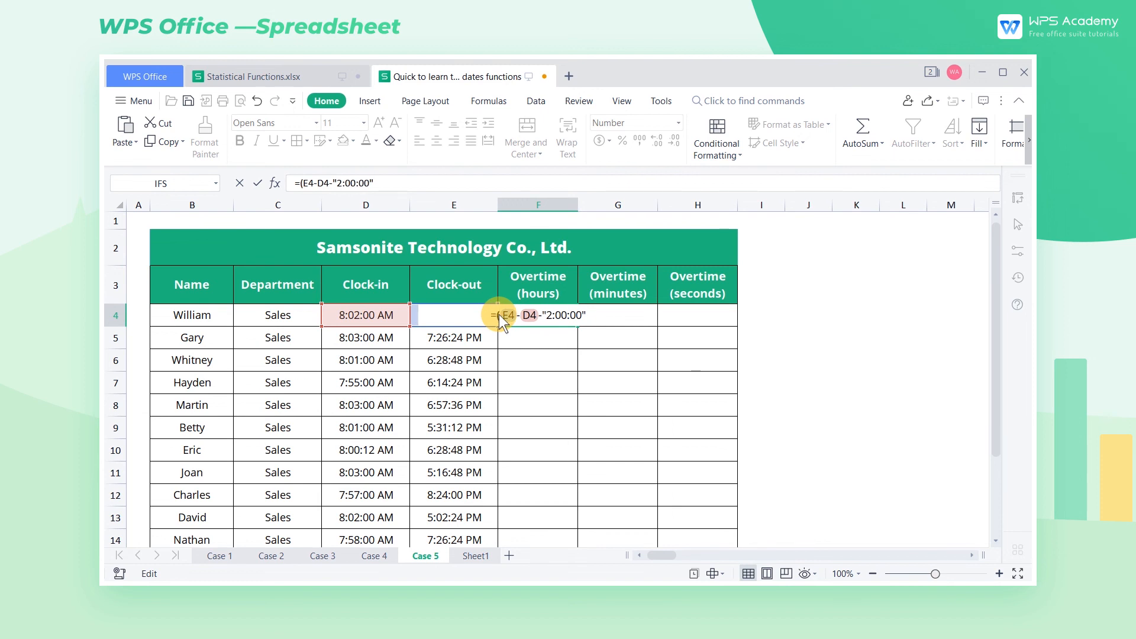
left_click(601, 317)
type(")")
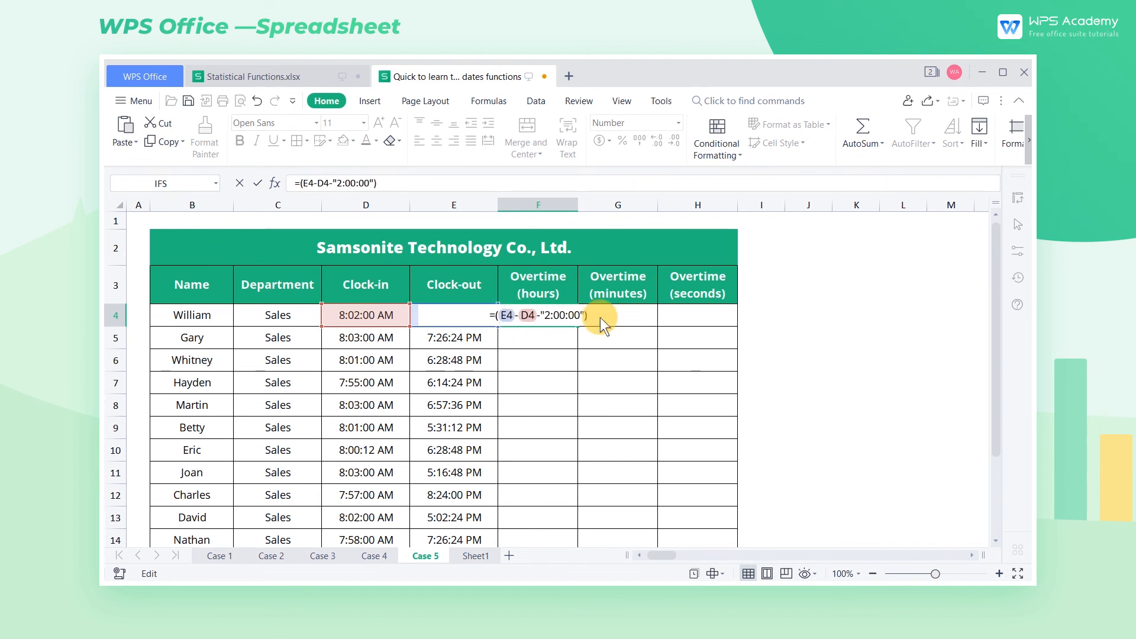
type("*2")
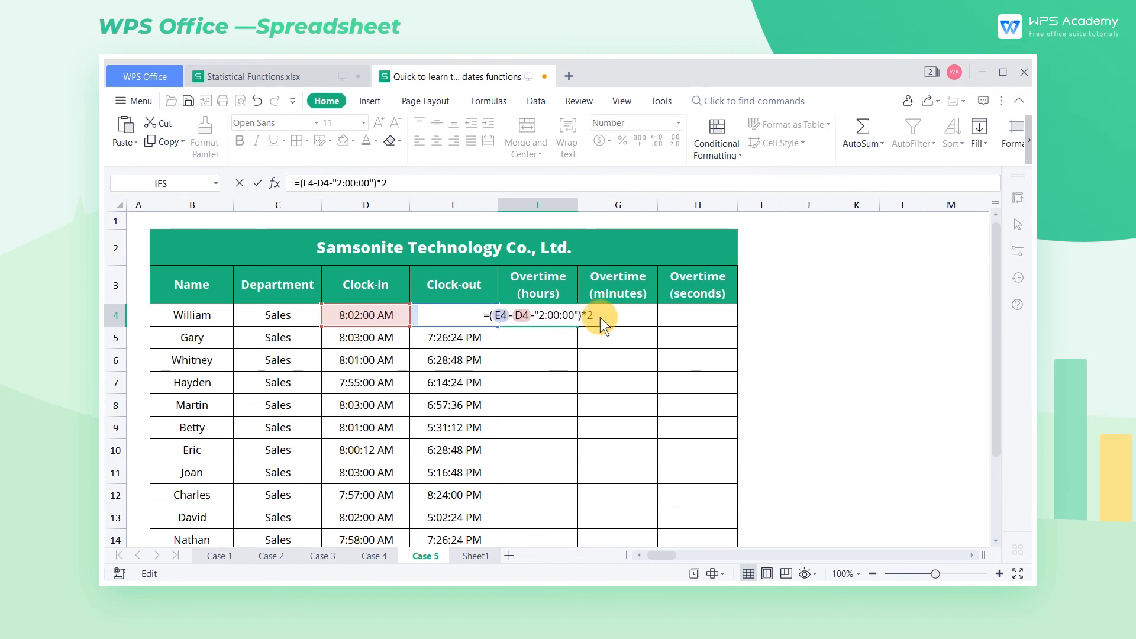
key("Return")
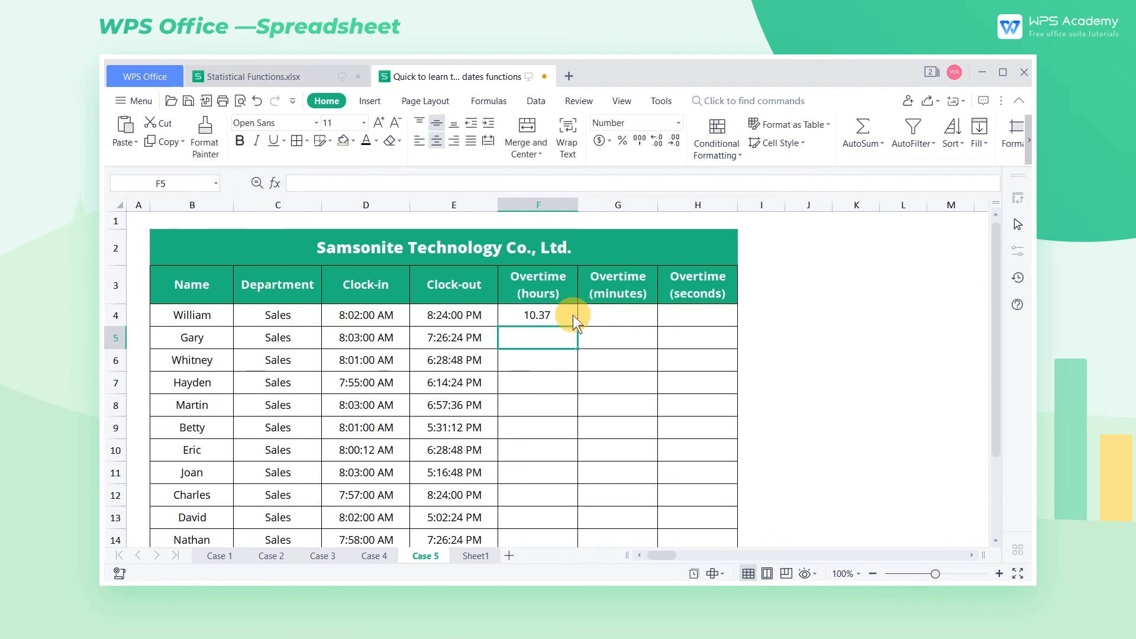
left_click(573, 315)
double_click(578, 326)
- Copy the F4 formula text into G4, multiply it by 60, and fill it down the Overtime (minutes) column
left_click(561, 262)
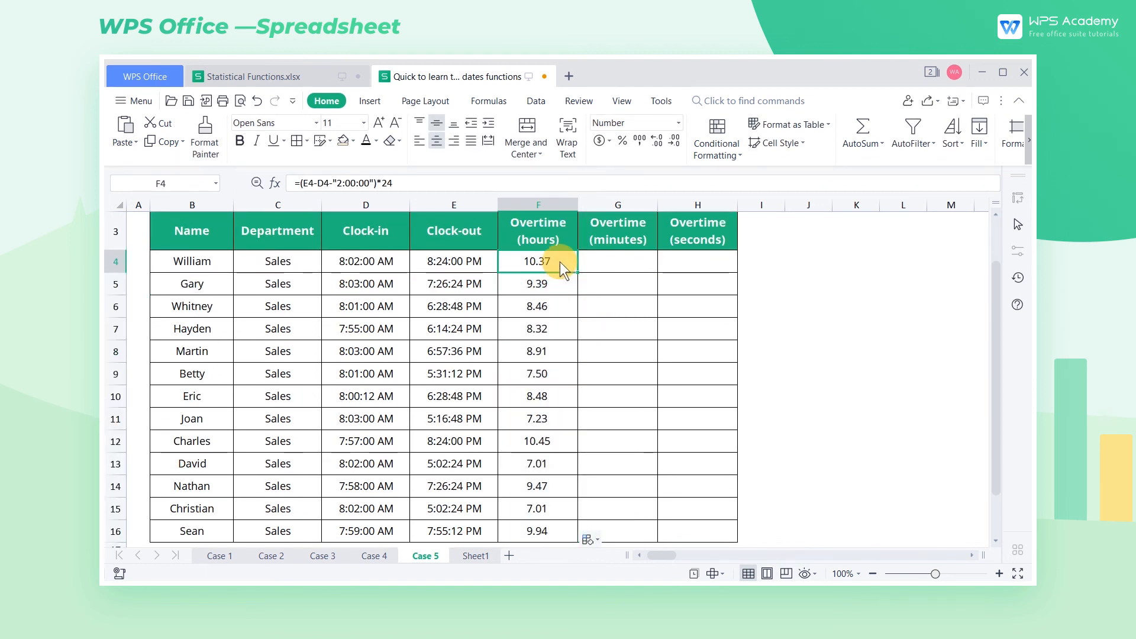
left_click_drag(399, 183, 282, 184)
key("ctrl+c")
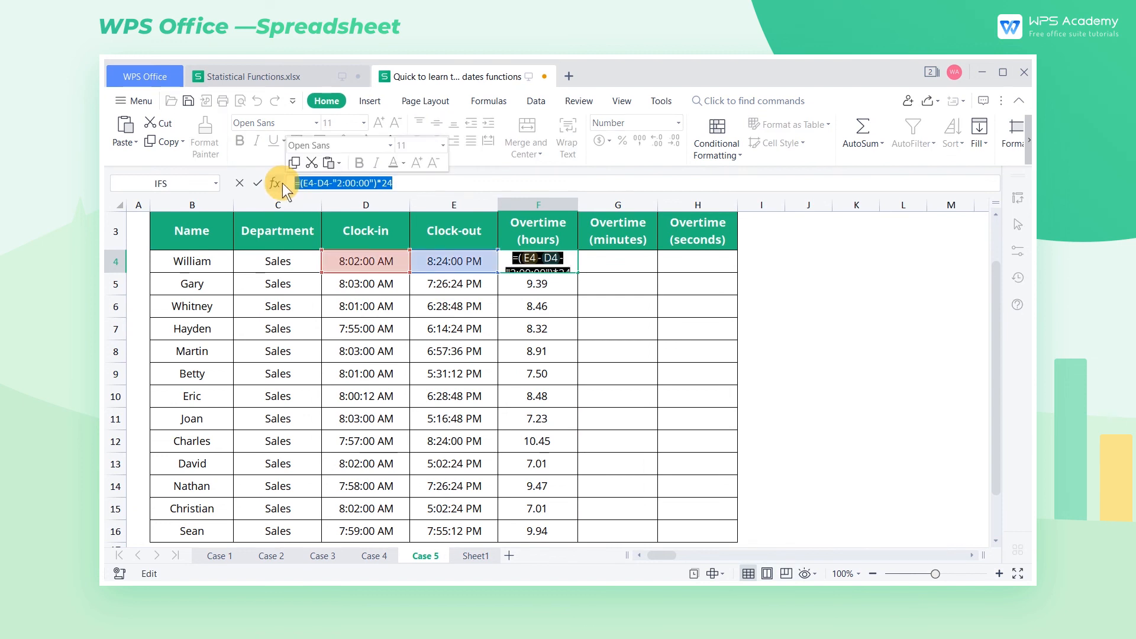
key("Escape")
left_click(606, 258)
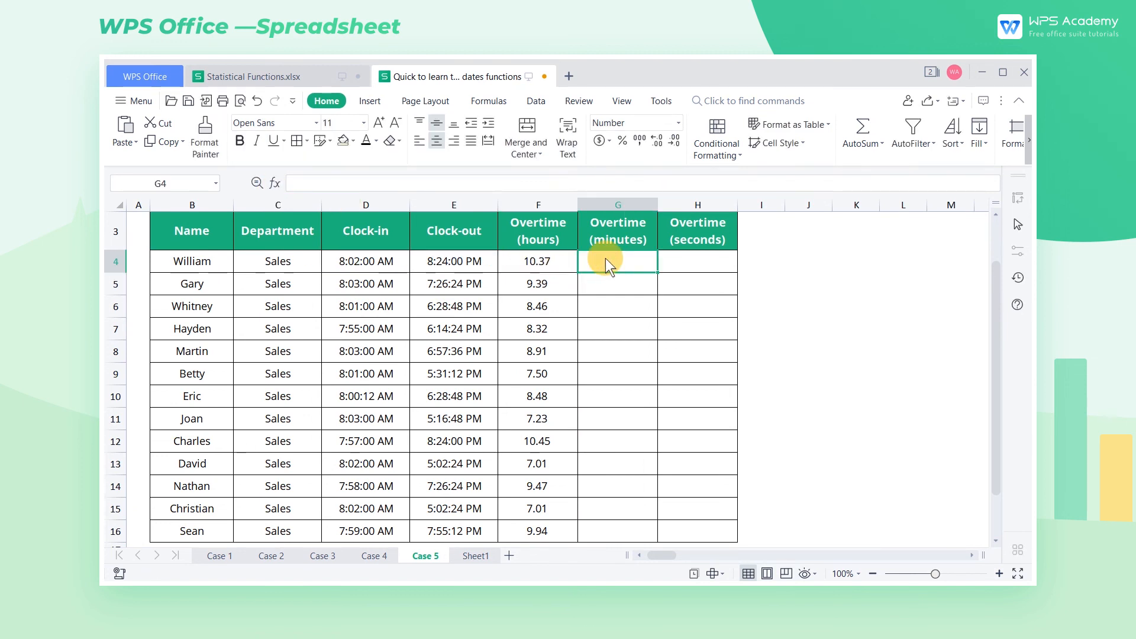
double_click(605, 258)
key("ctrl+v")
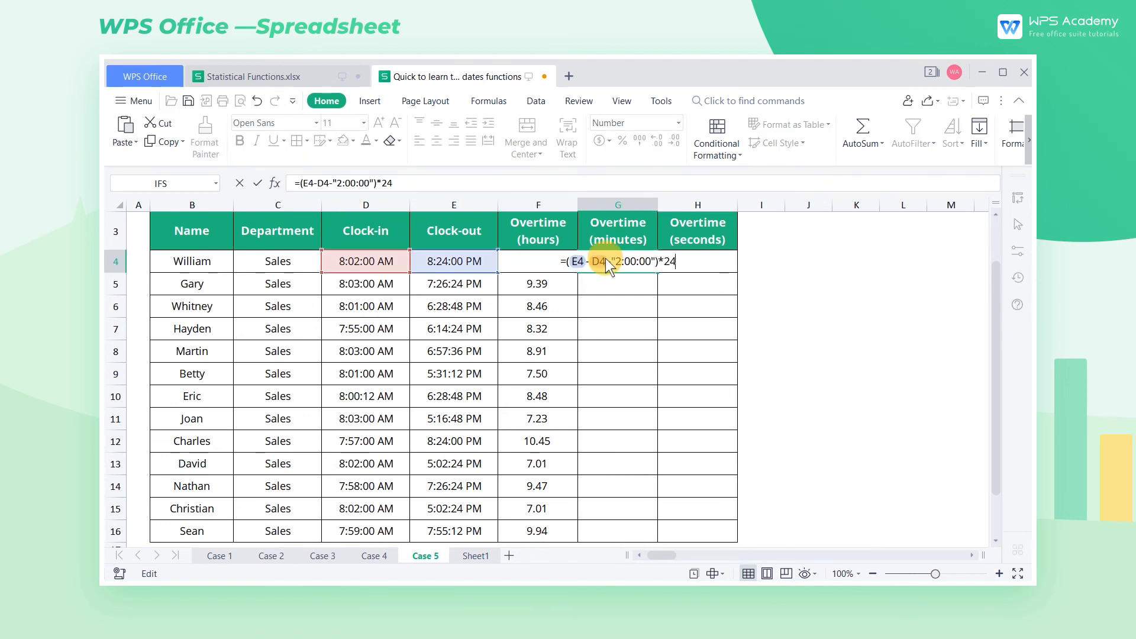
type("*60")
key("Return")
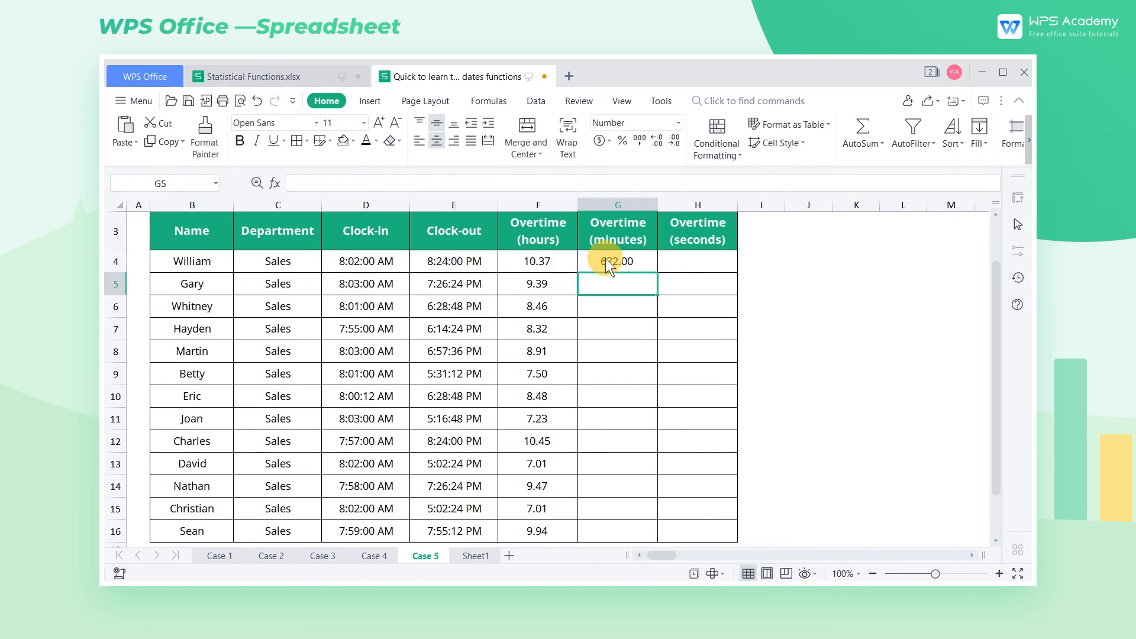
left_click(629, 264)
double_click(658, 272)
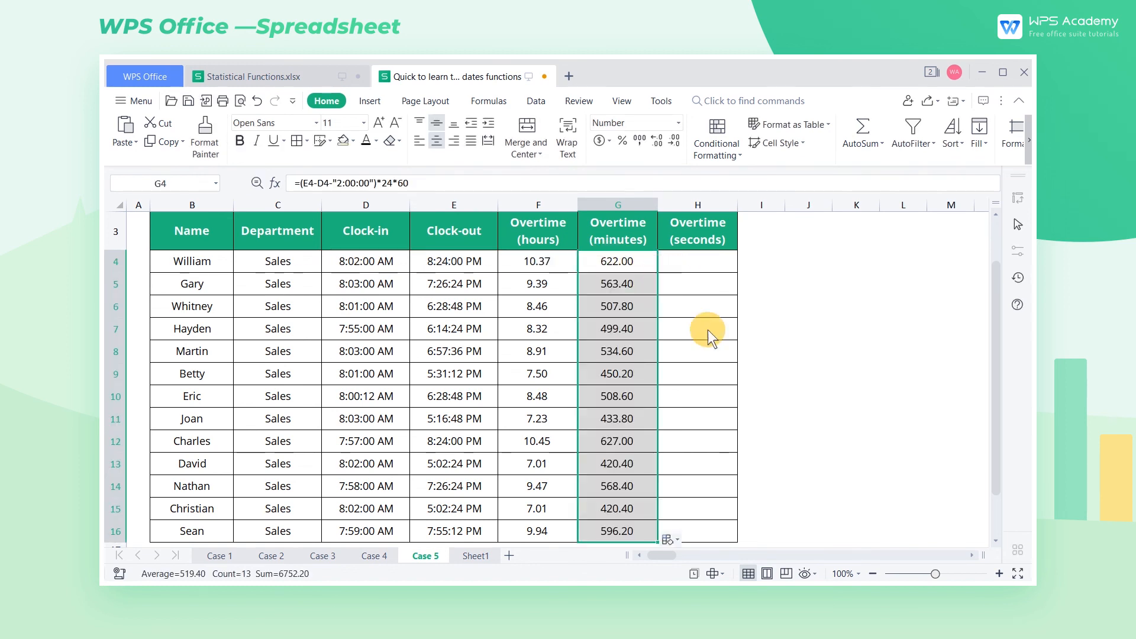
- Enter =(E4-D4-"2:00:00")*24*3600 in H4 and fill it down the Overtime (seconds) column
left_click(717, 264)
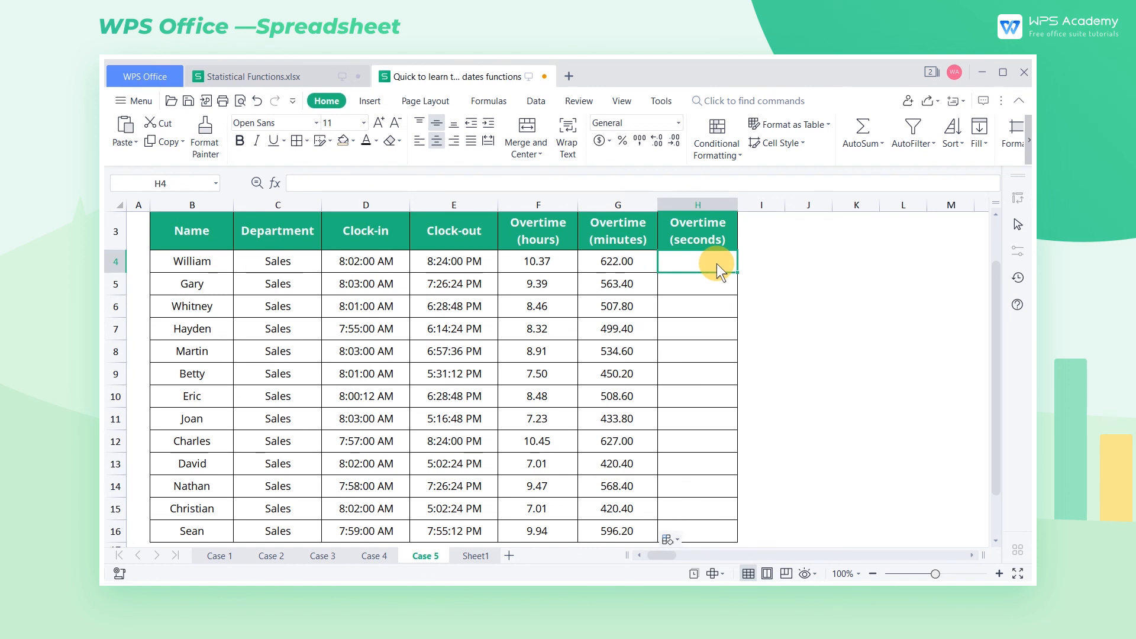
double_click(717, 263)
type("=(E4-D4-\"2:00:00\")*24*")
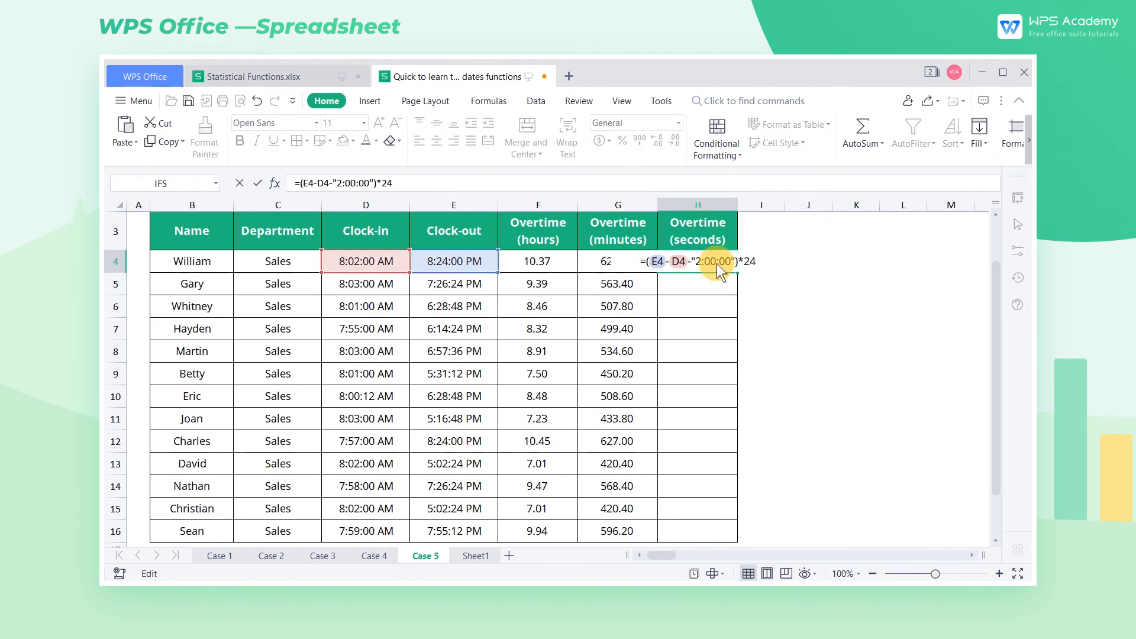
type("3600")
key("Return")
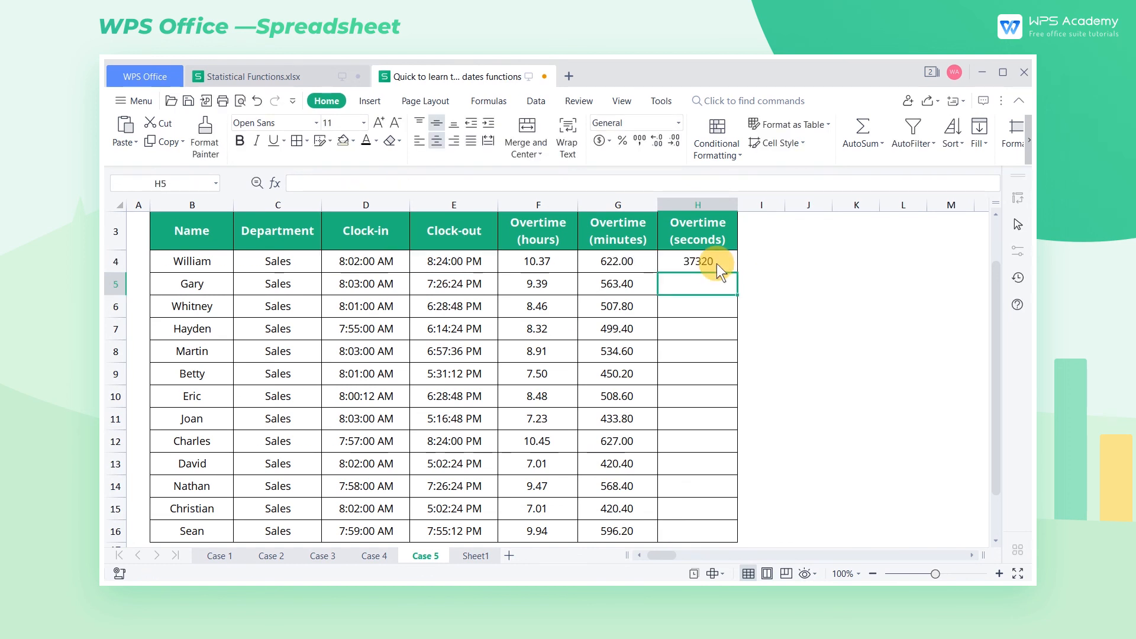
left_click(717, 265)
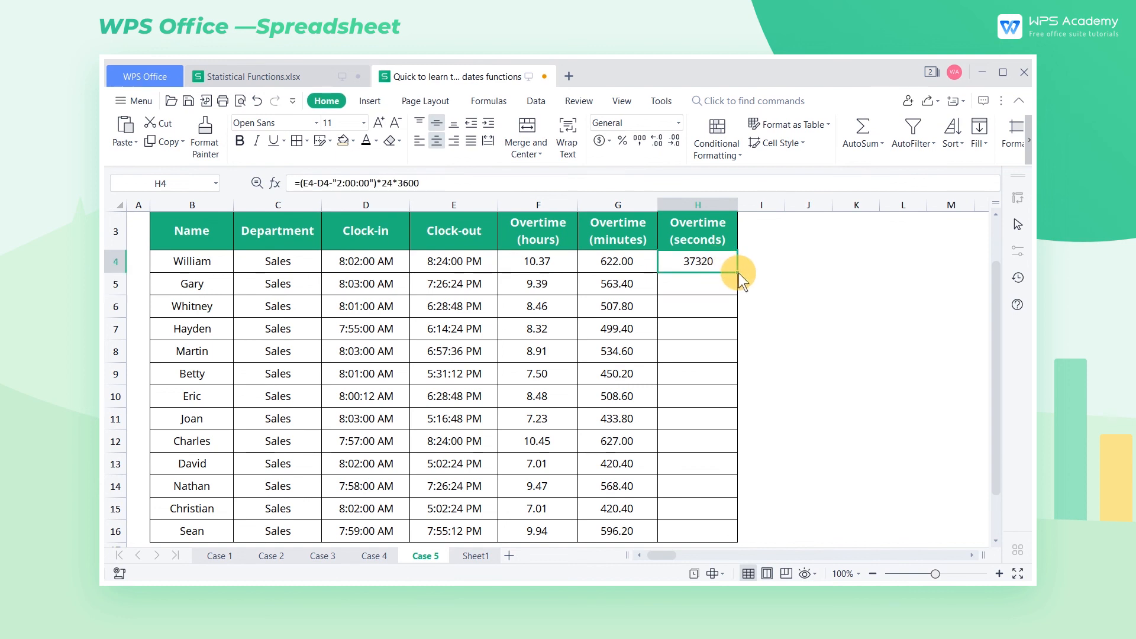
double_click(739, 273)
left_click(755, 253)
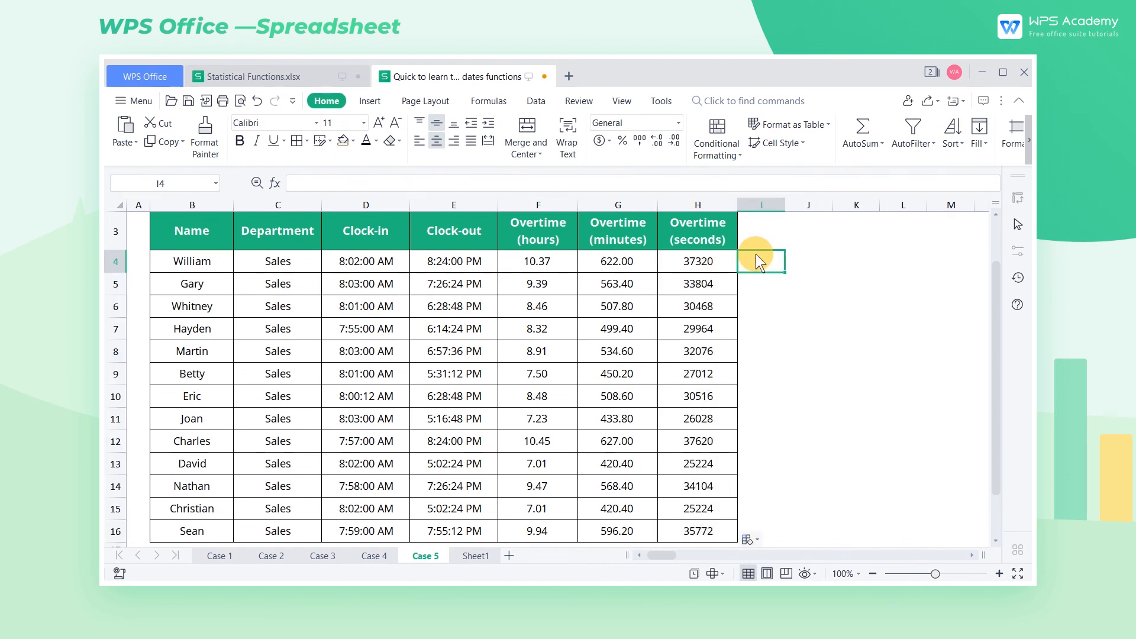